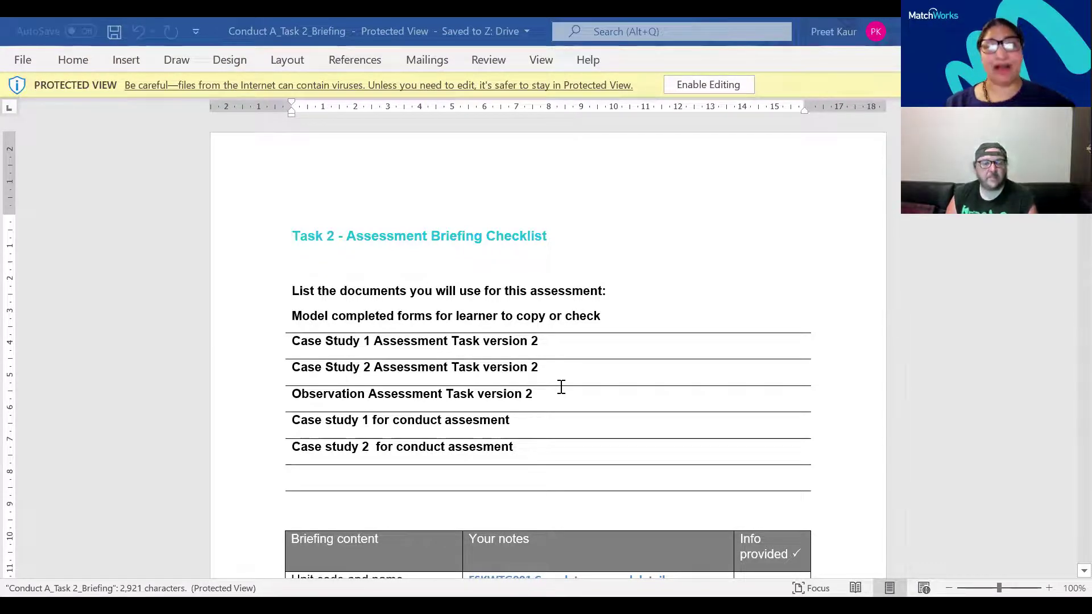
# Scroll past the list of assessment documents to the Unit code and name row of the briefing table
pyautogui.scroll(-1, 561, 386)
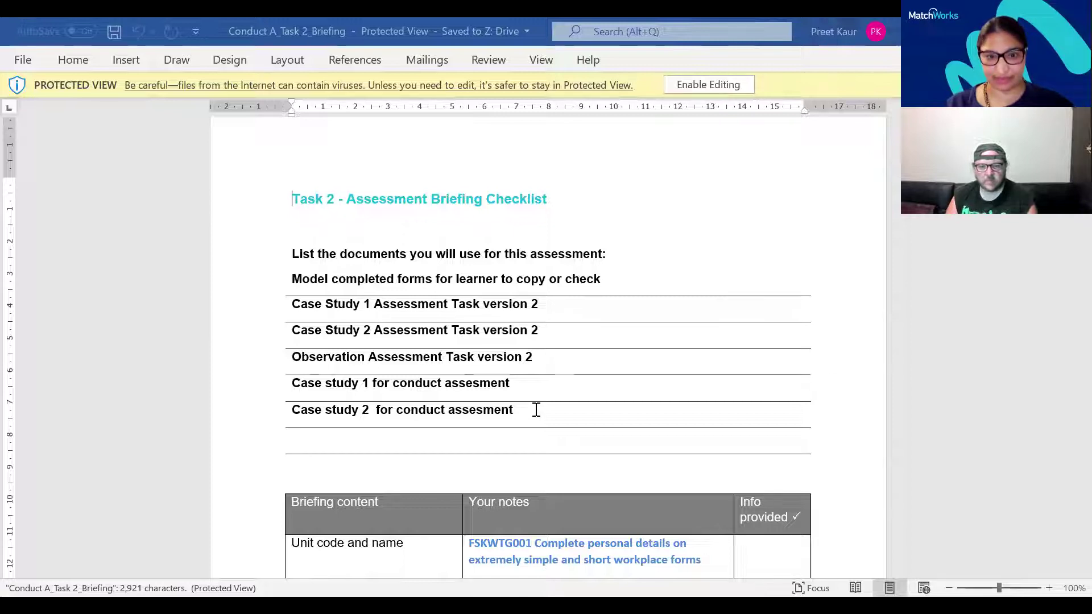
pyautogui.scroll(-3, 536, 409)
# Read down through the purpose and Assessment tasks rows to the end of the first briefing table
pyautogui.scroll(-3, 536, 410)
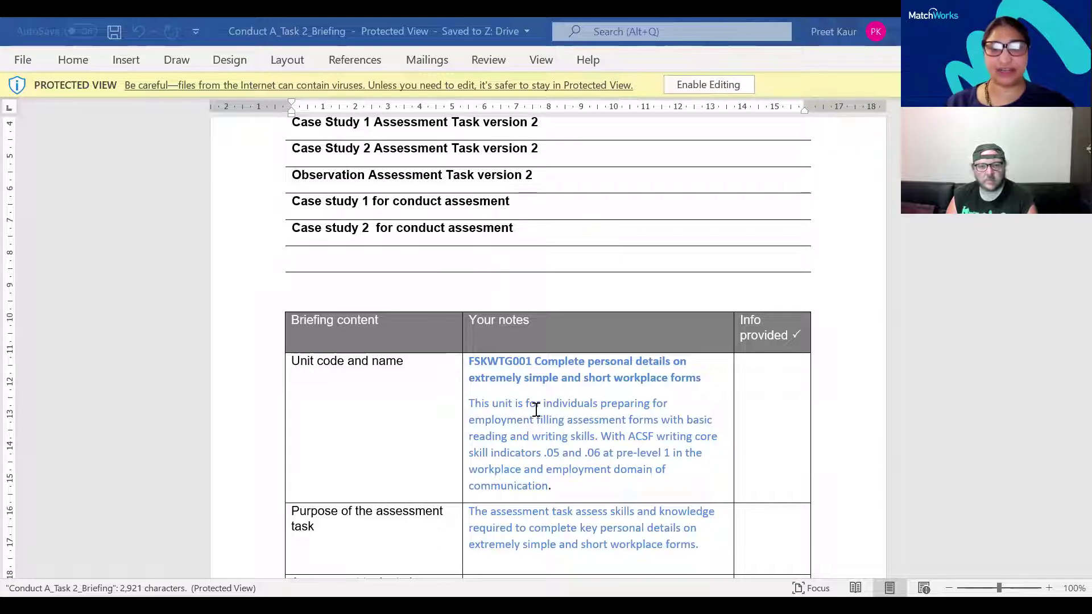
pyautogui.scroll(-1, 537, 410)
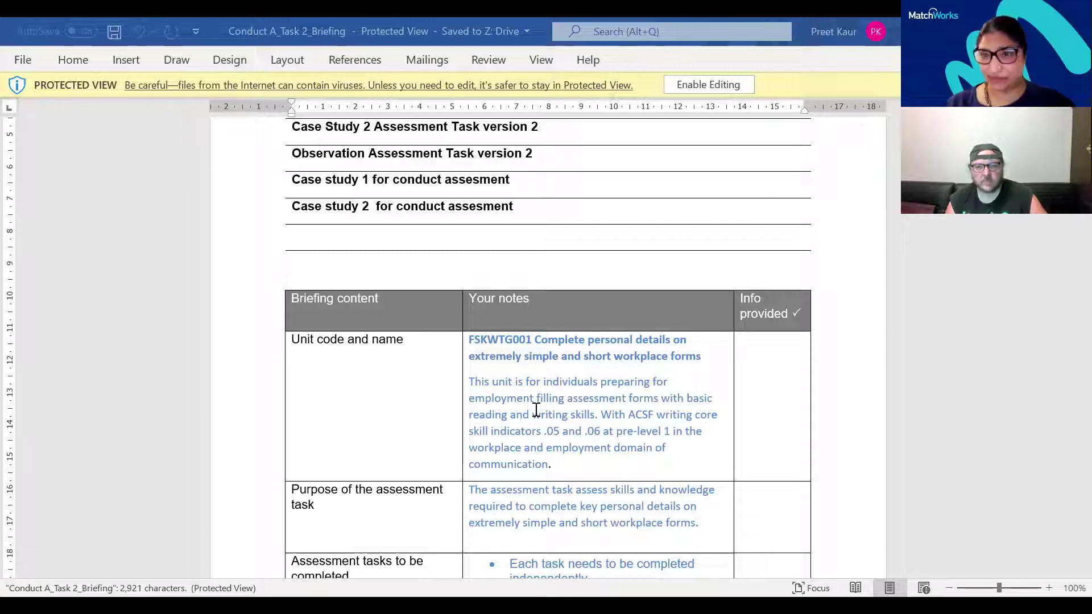
pyautogui.scroll(-1, 536, 409)
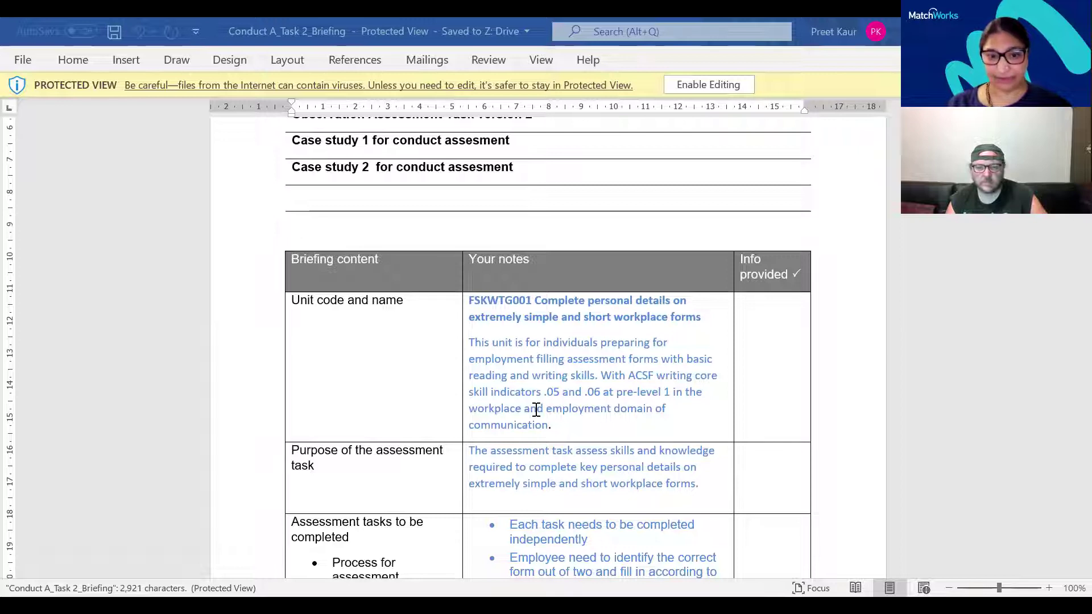
pyautogui.scroll(-3, 536, 409)
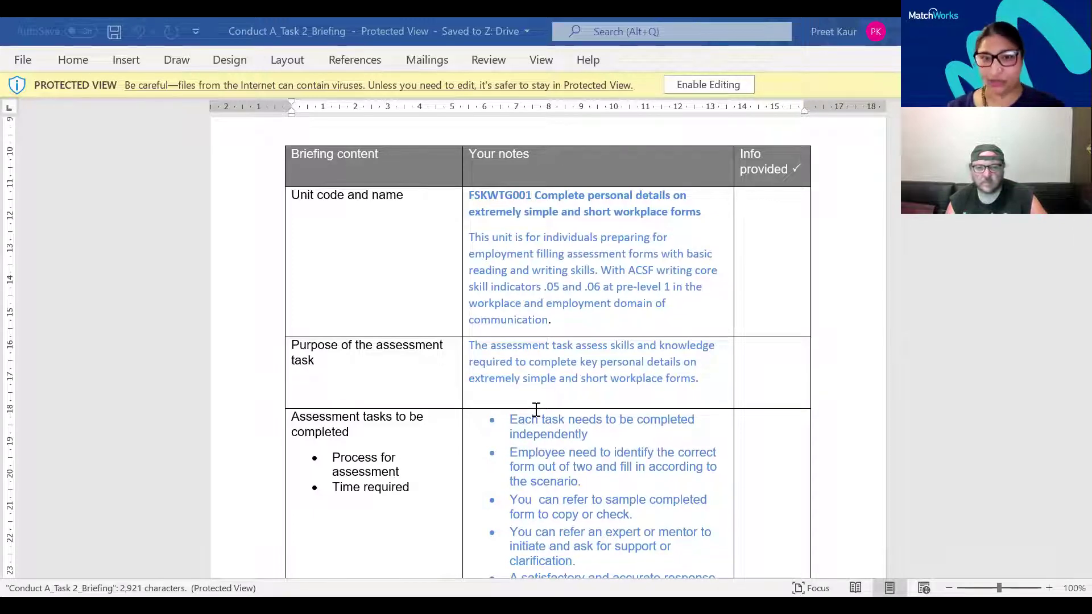
pyautogui.scroll(-1, 535, 410)
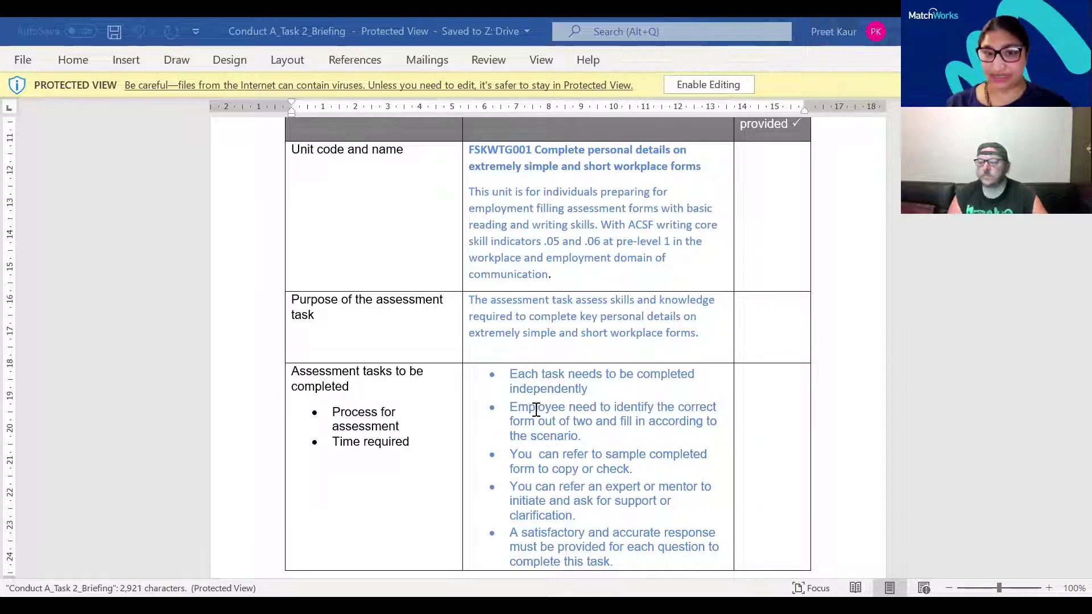
pyautogui.scroll(-1, 536, 410)
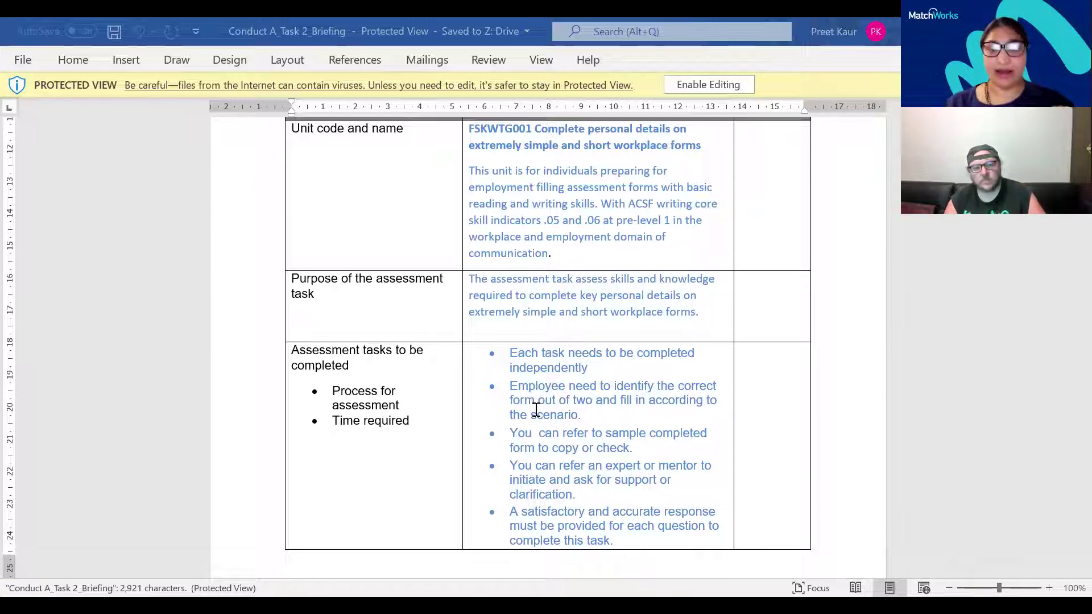
pyautogui.scroll(-1, 536, 410)
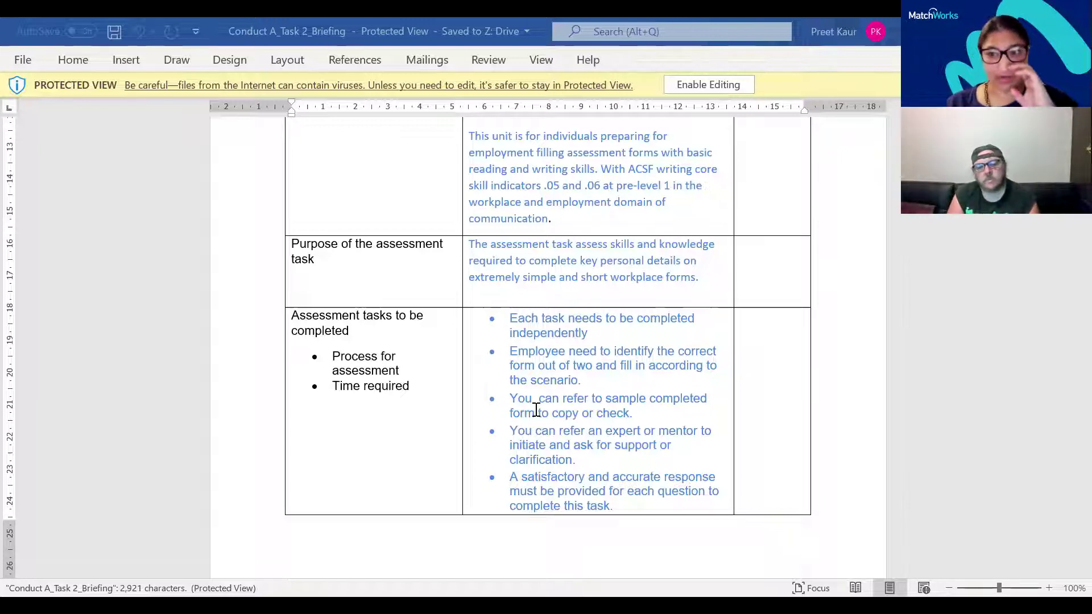
# Scroll to the Timeline, Evidence required, Resources and Work Health and Safety rows
pyautogui.scroll(-3, 536, 410)
pyautogui.scroll(-9, 536, 410)
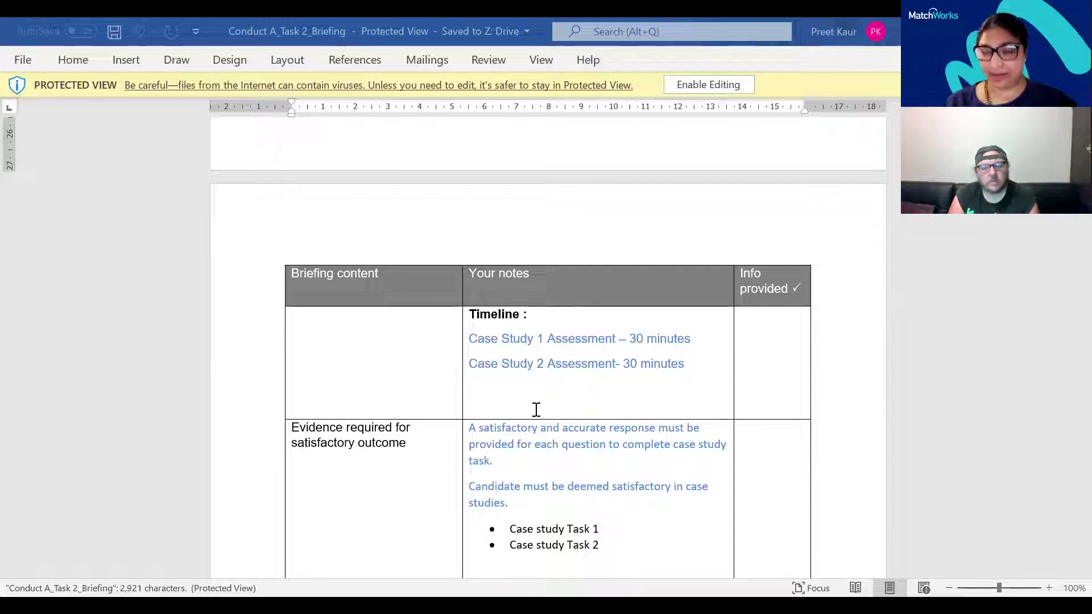
pyautogui.scroll(-1, 536, 409)
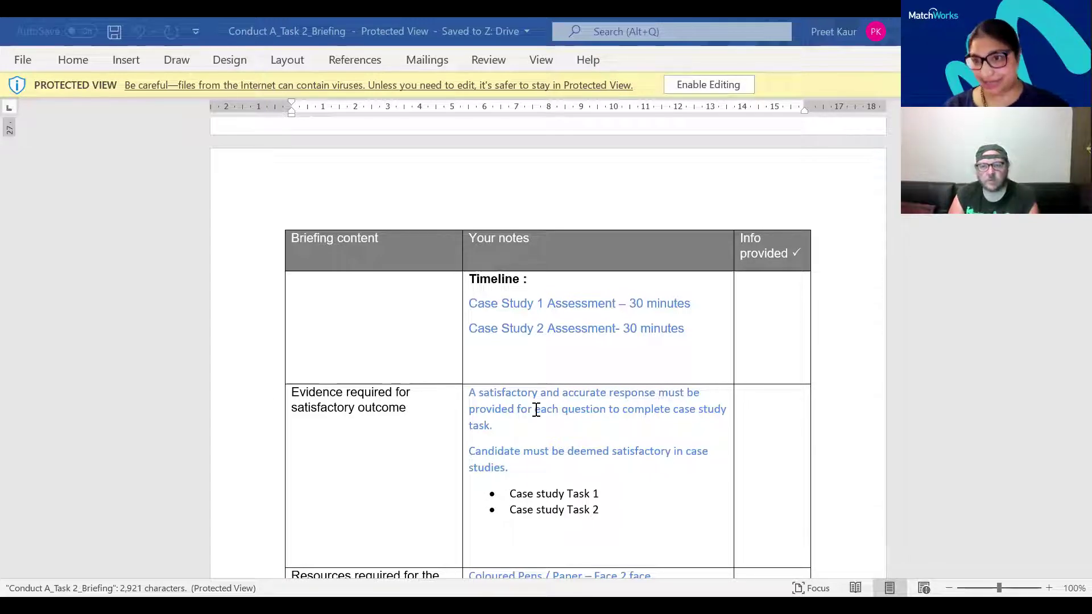
pyautogui.scroll(-3, 537, 410)
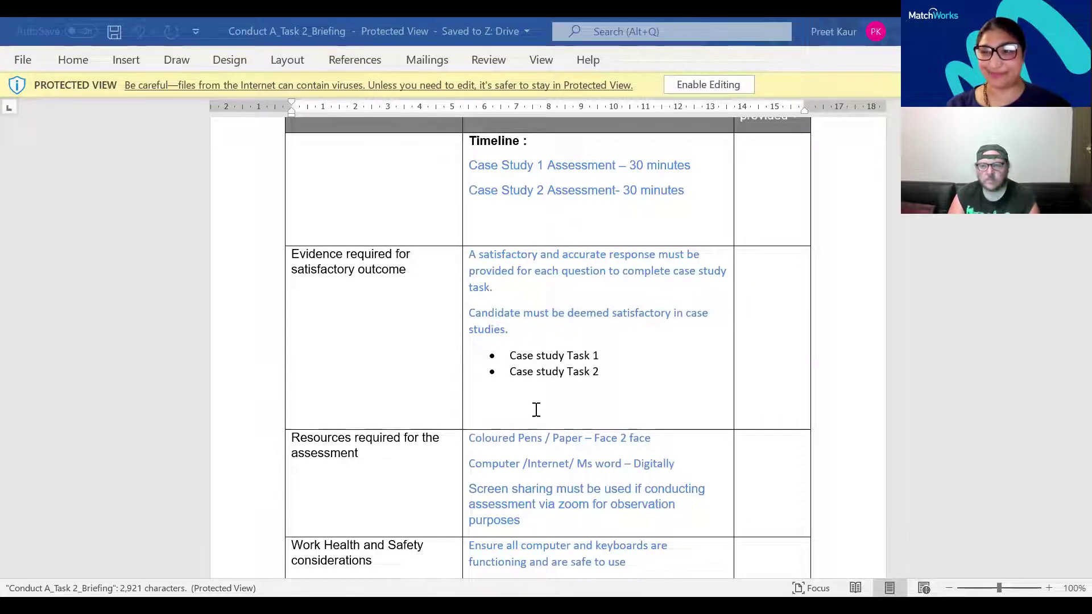
# Read through the Requirements of learner and reasonable-adjustments row to the table's end
pyautogui.scroll(-1, 536, 409)
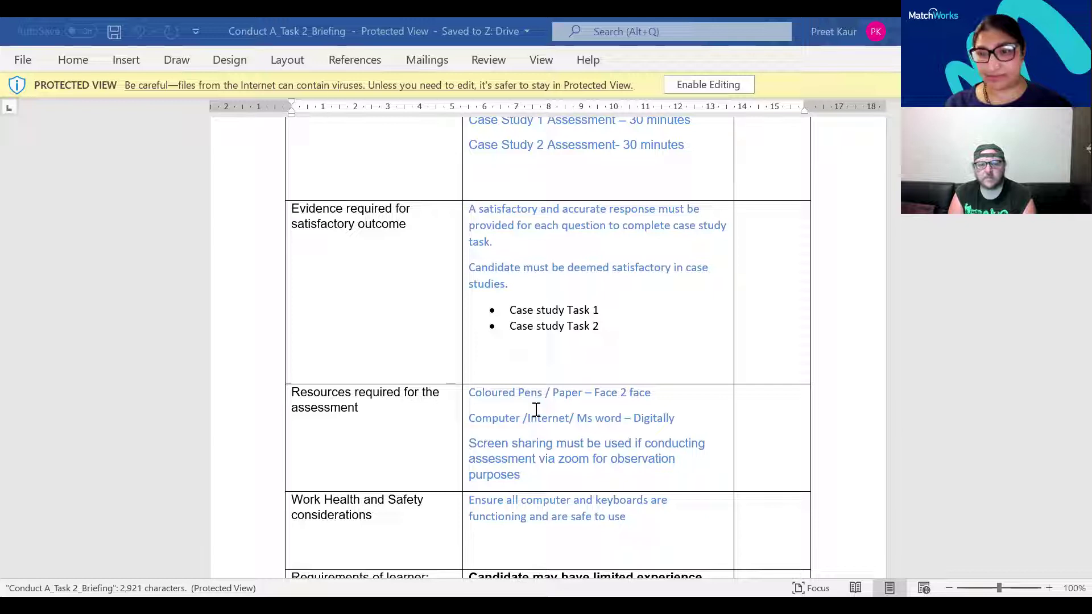
pyautogui.scroll(-3, 536, 409)
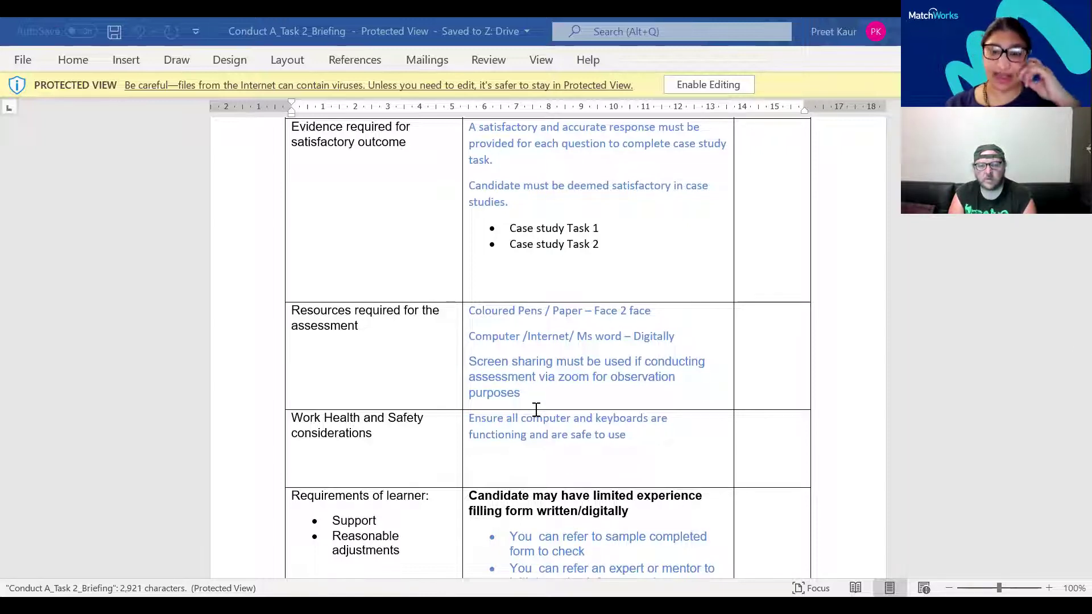
pyautogui.scroll(-3, 536, 409)
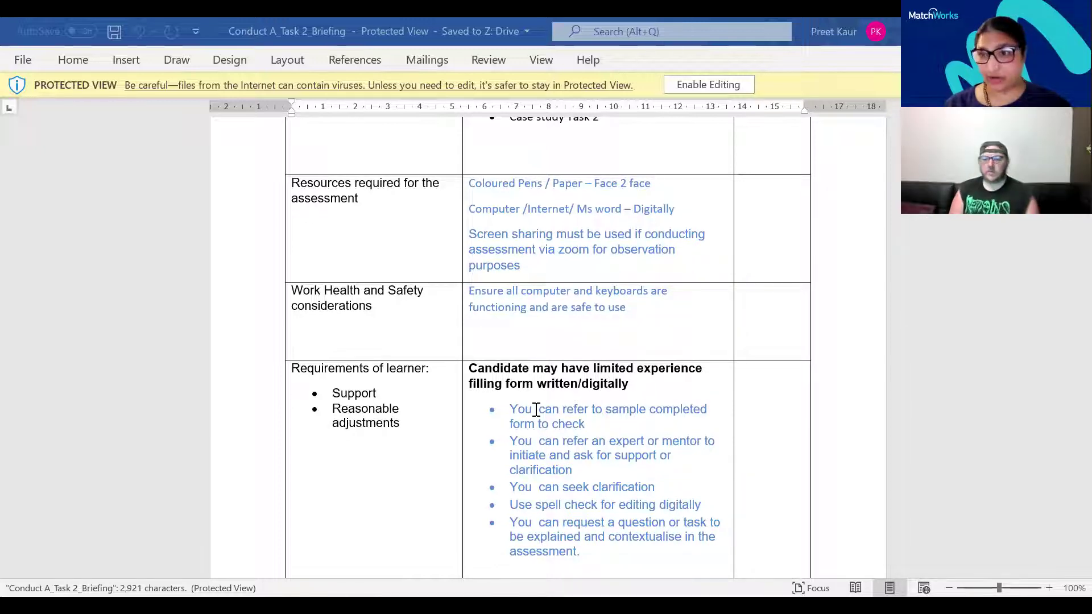
pyautogui.scroll(-1, 536, 410)
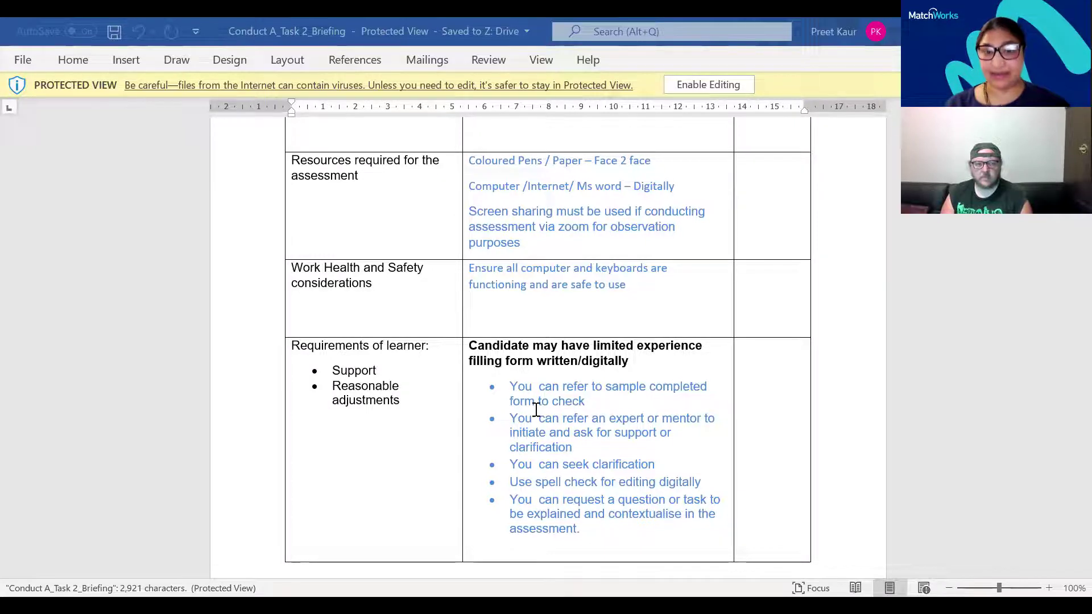
pyautogui.scroll(-1, 536, 409)
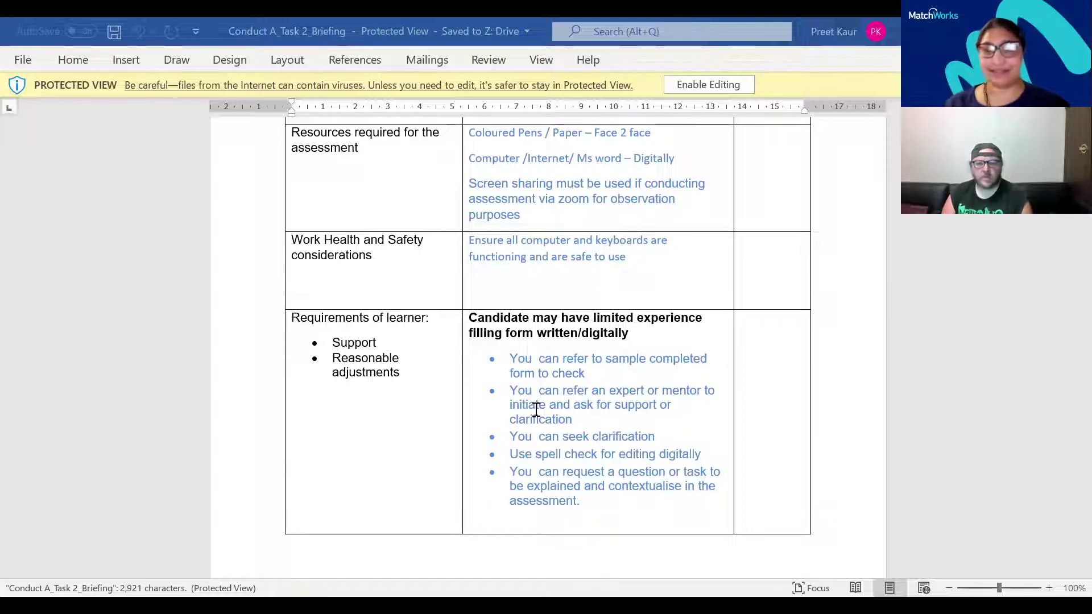
pyautogui.scroll(-4, 536, 410)
# Scroll to the Process if not satisfactory and Appeals process rows of the last table
pyautogui.scroll(-2, 536, 409)
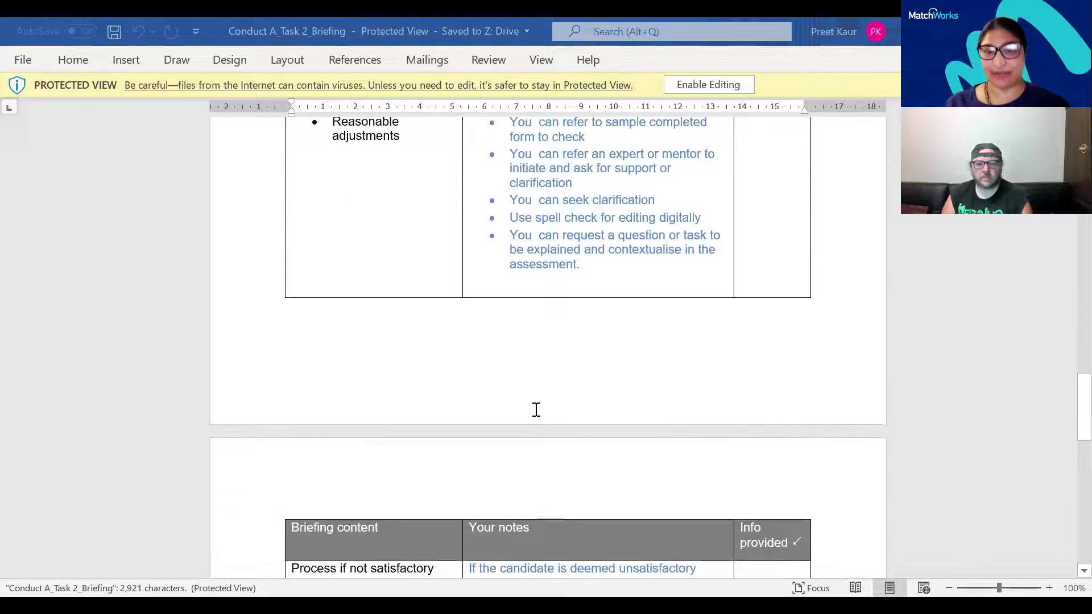
pyautogui.scroll(-6, 536, 410)
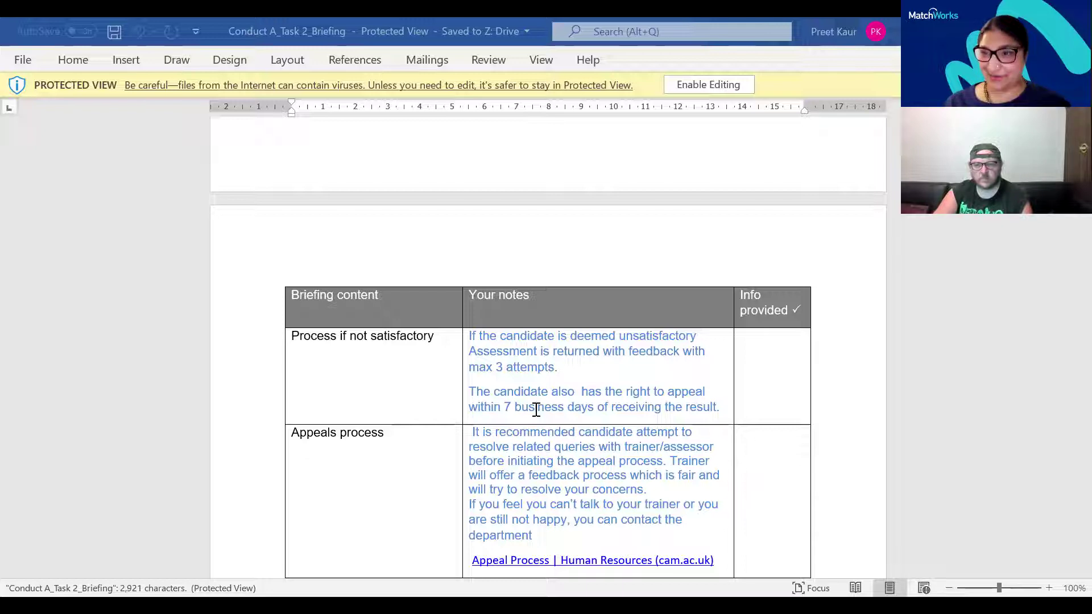
pyautogui.scroll(-1, 535, 410)
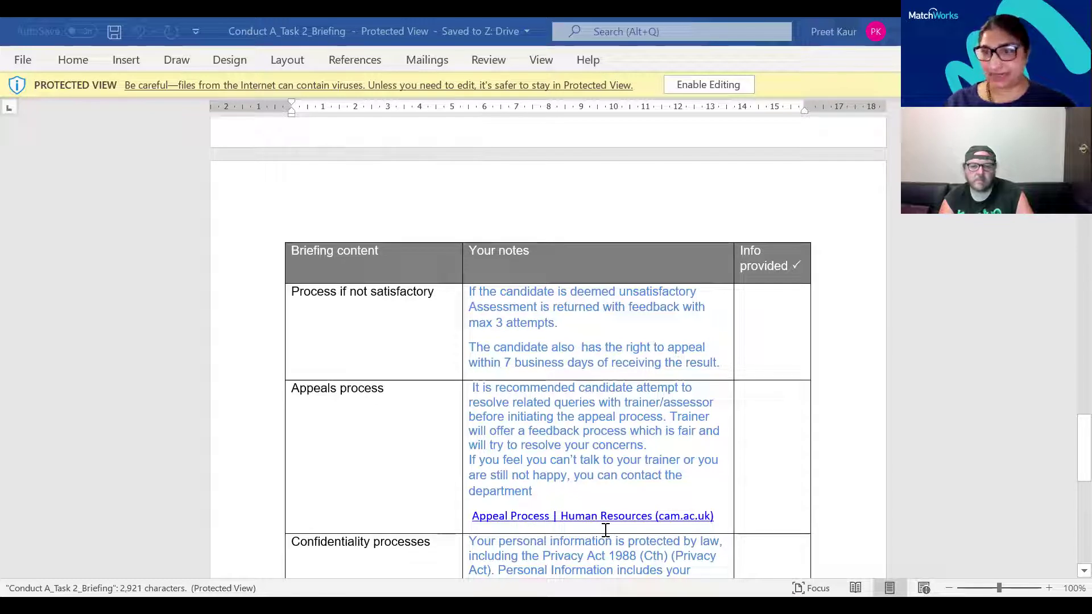
# Scroll through the Confidentiality processes row to the end of the briefing document
pyautogui.scroll(-1, 606, 530)
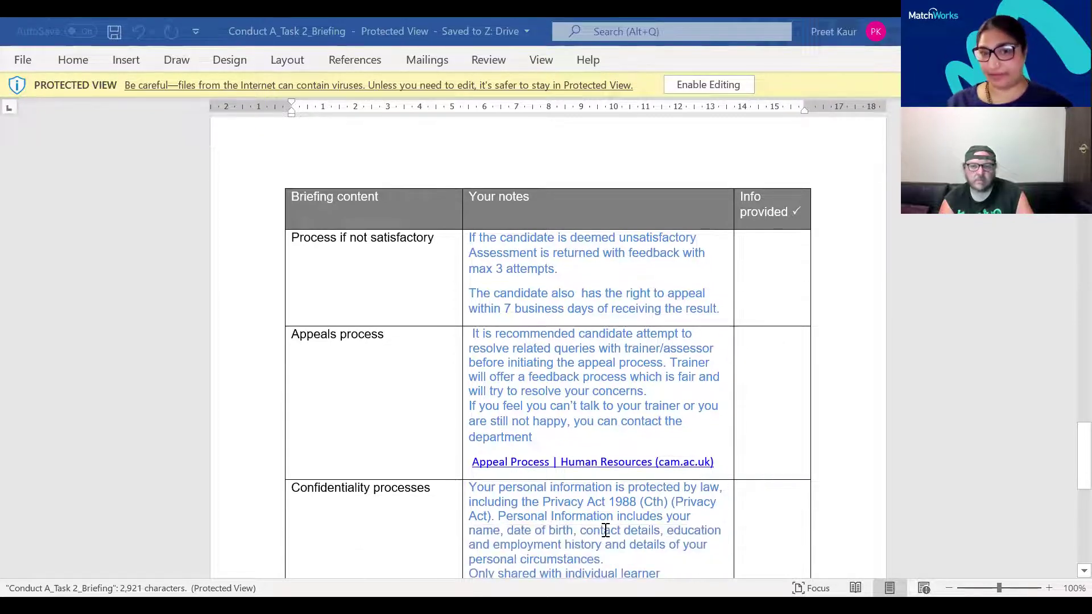
pyautogui.scroll(-1, 606, 530)
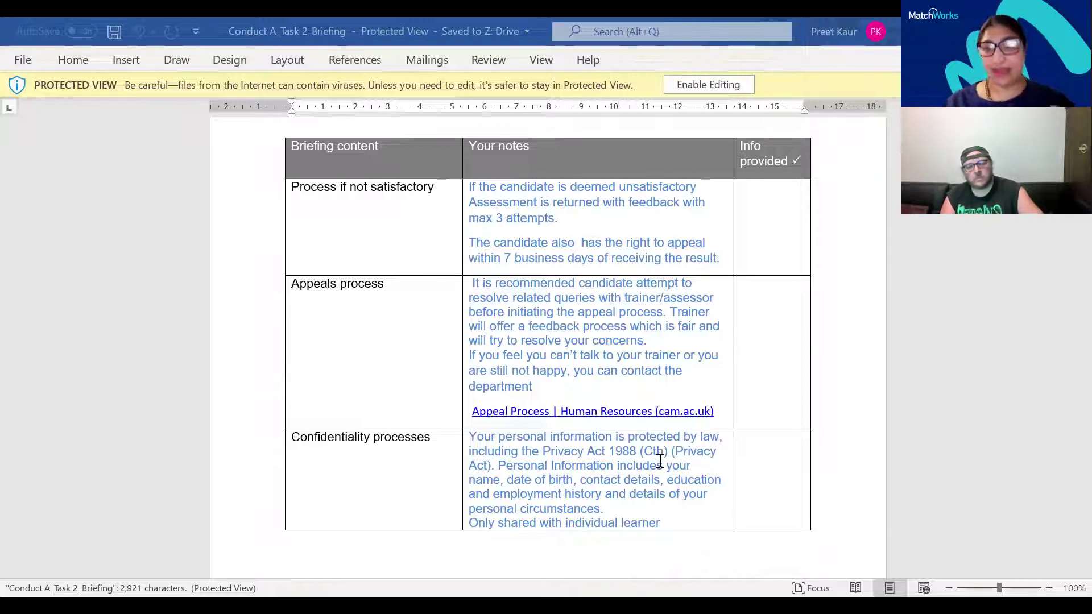
pyautogui.scroll(-3, 659, 461)
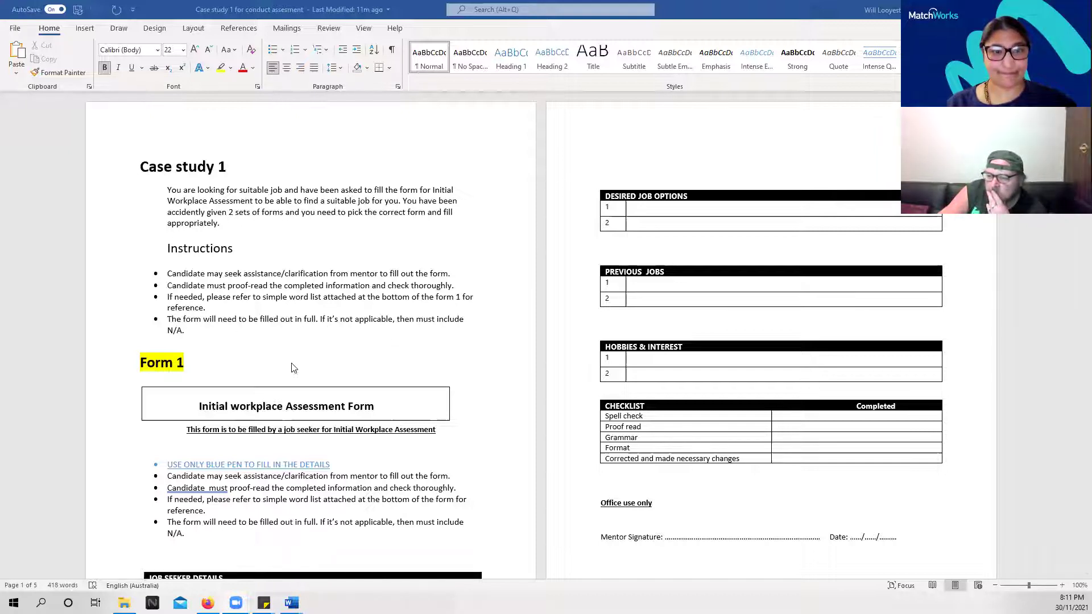
pyautogui.scroll(-3, 293, 368)
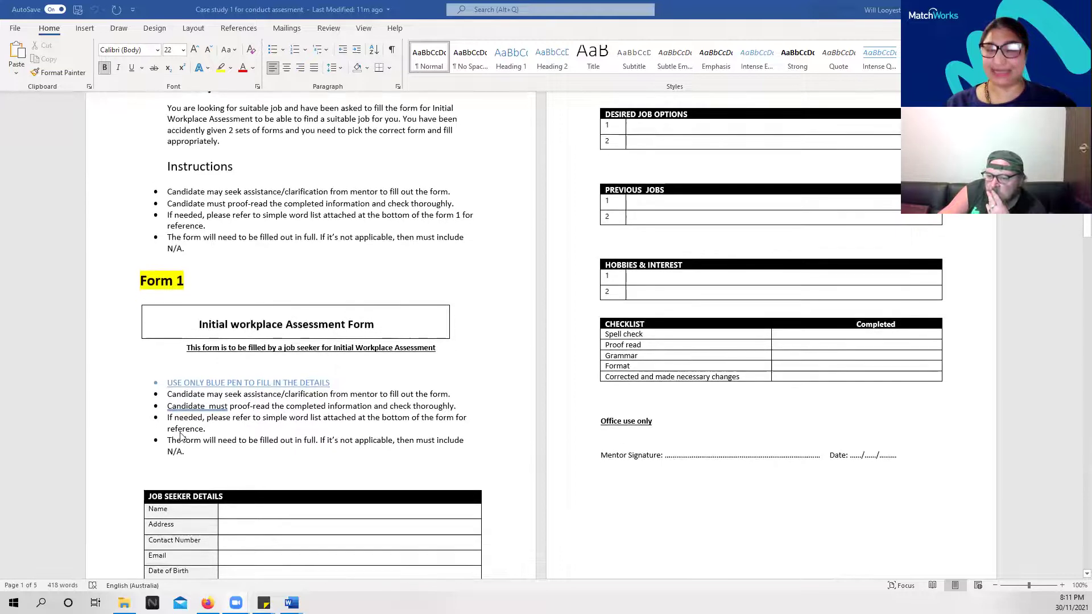
pyautogui.scroll(-2, 109, 444)
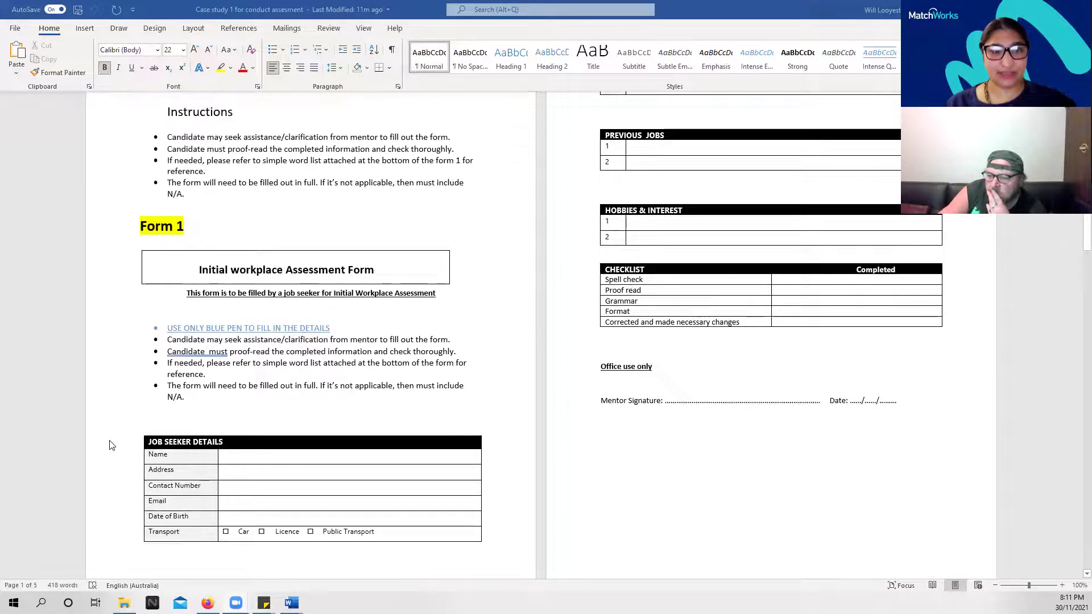
pyautogui.scroll(-2, 110, 444)
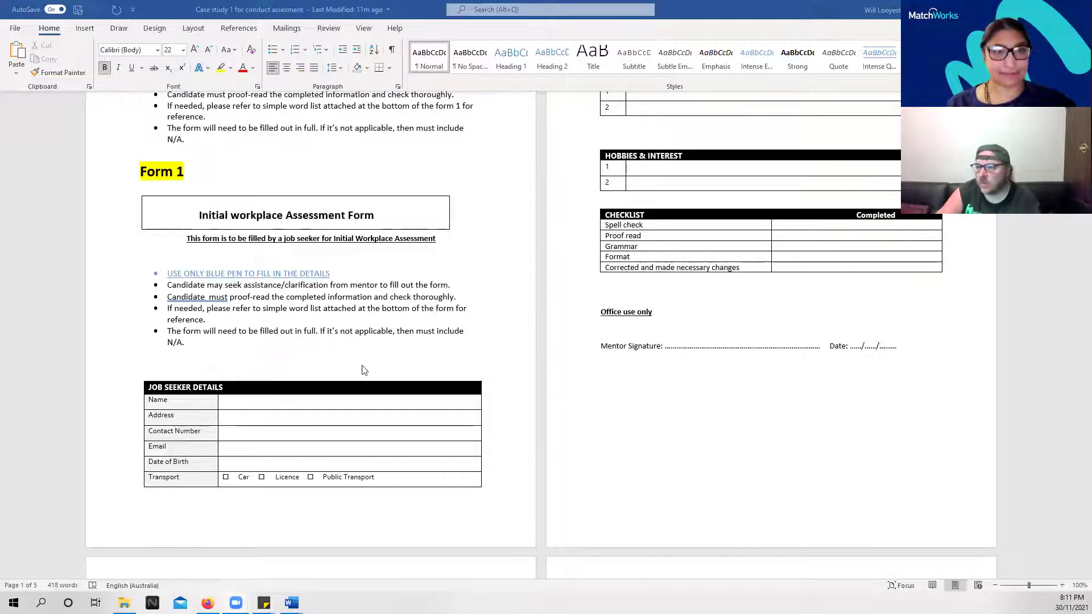
pyautogui.scroll(3, 361, 369)
pyautogui.scroll(-6, 364, 365)
pyautogui.scroll(-7, 363, 361)
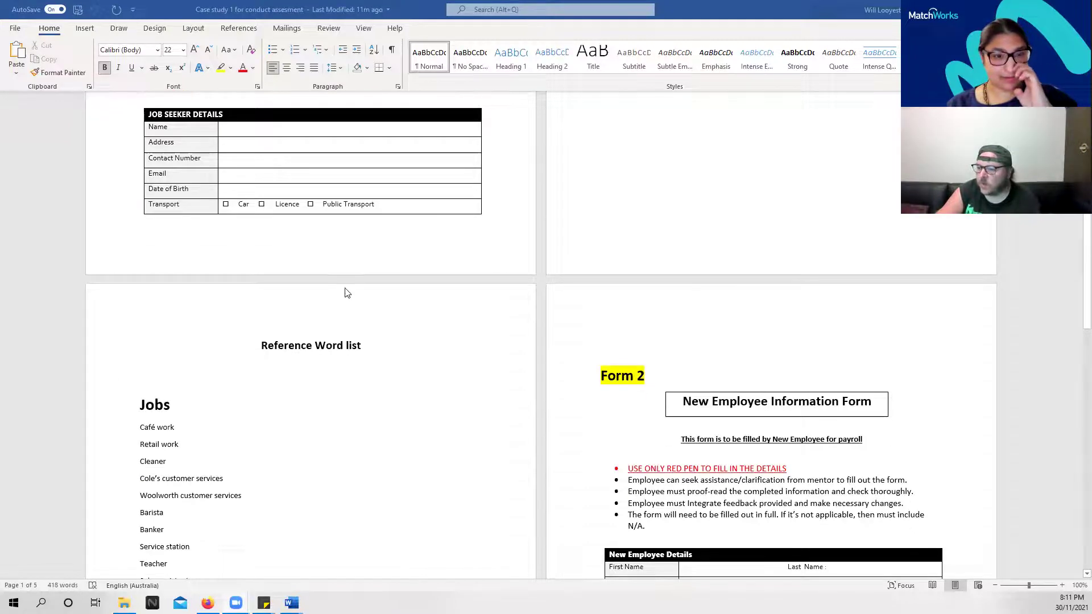
pyautogui.scroll(-6, 520, 371)
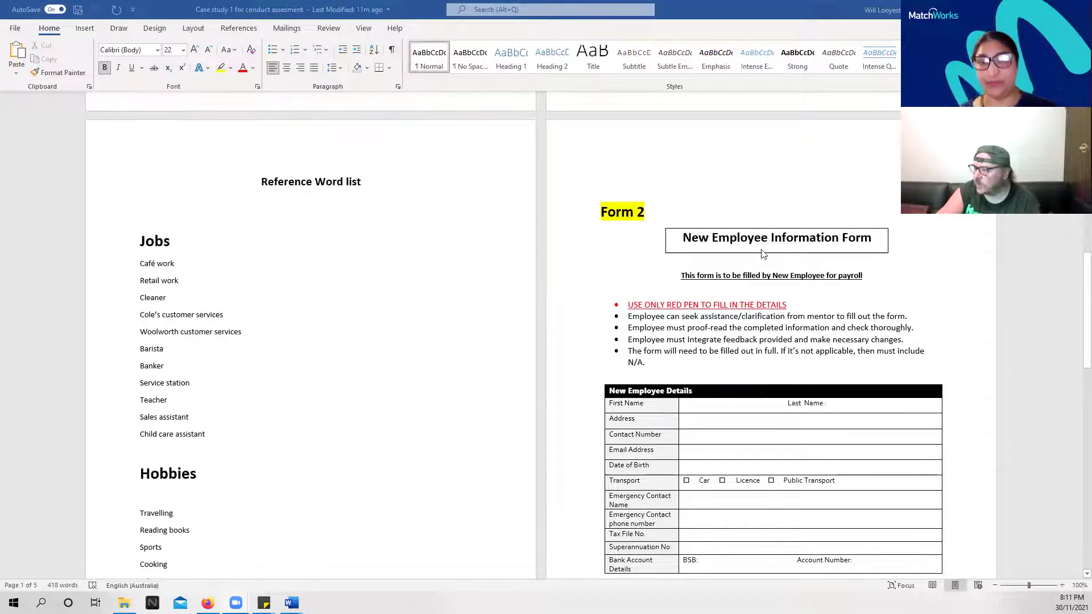
pyautogui.scroll(3, 655, 242)
pyautogui.scroll(12, 544, 239)
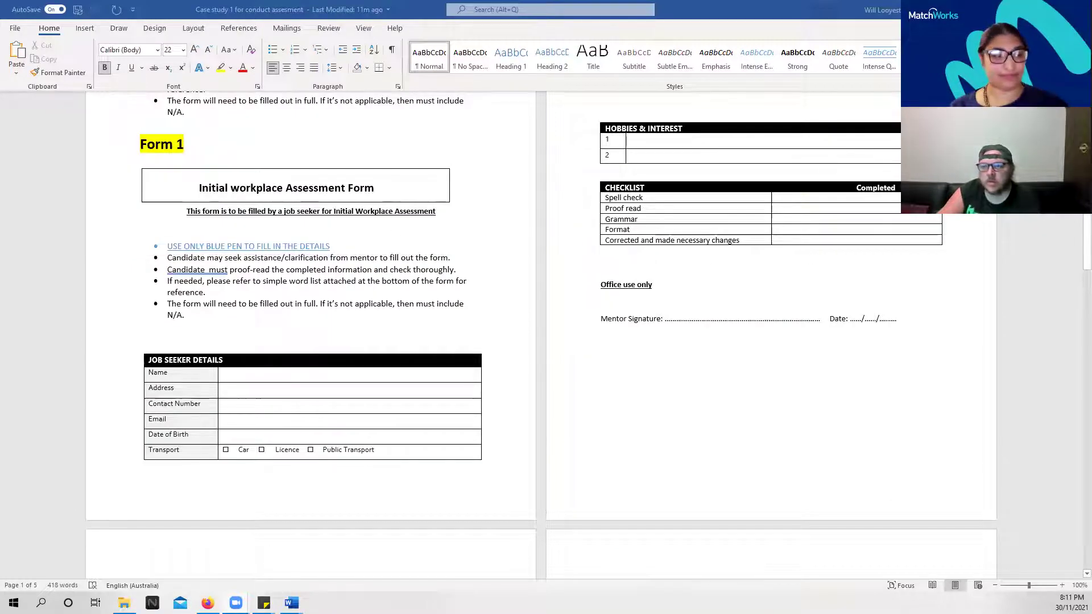
# Open a saved sticky note from the taskbar and close it again
pyautogui.moveTo(271, 596)
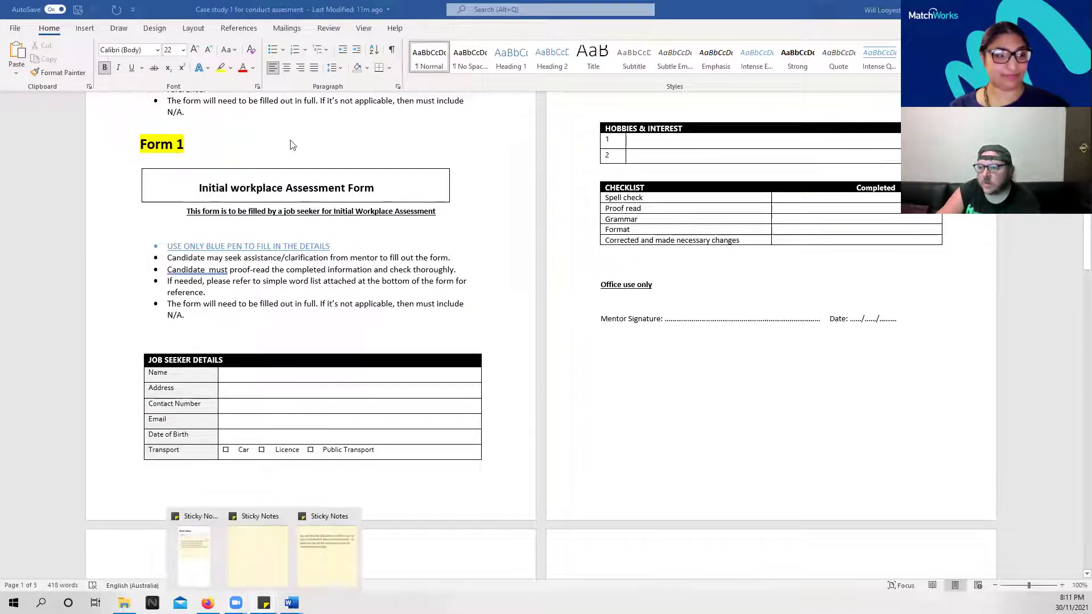
pyautogui.click(327, 549)
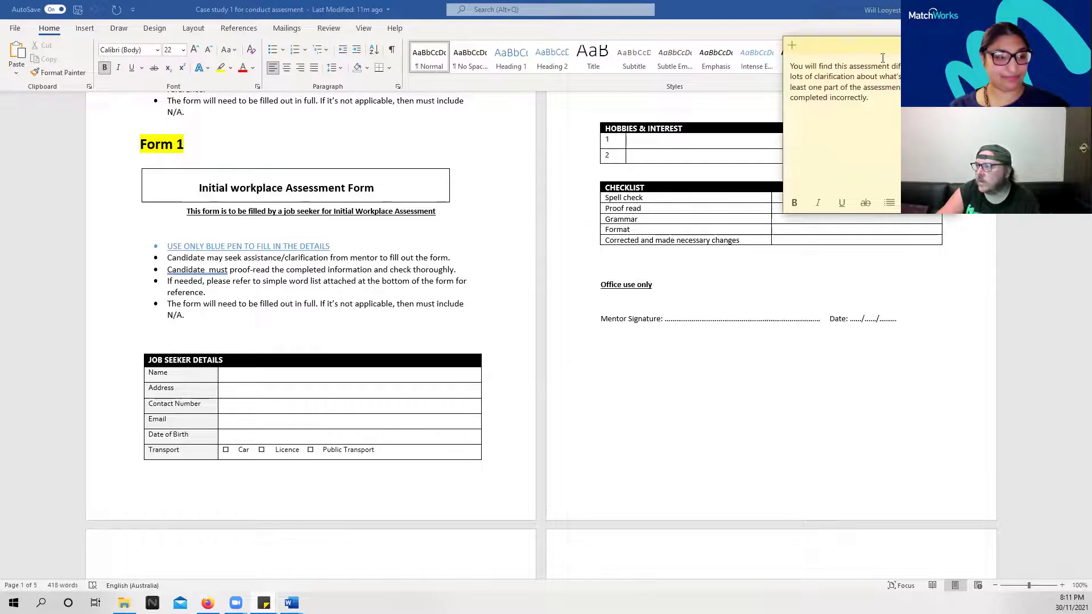
pyautogui.click(910, 46)
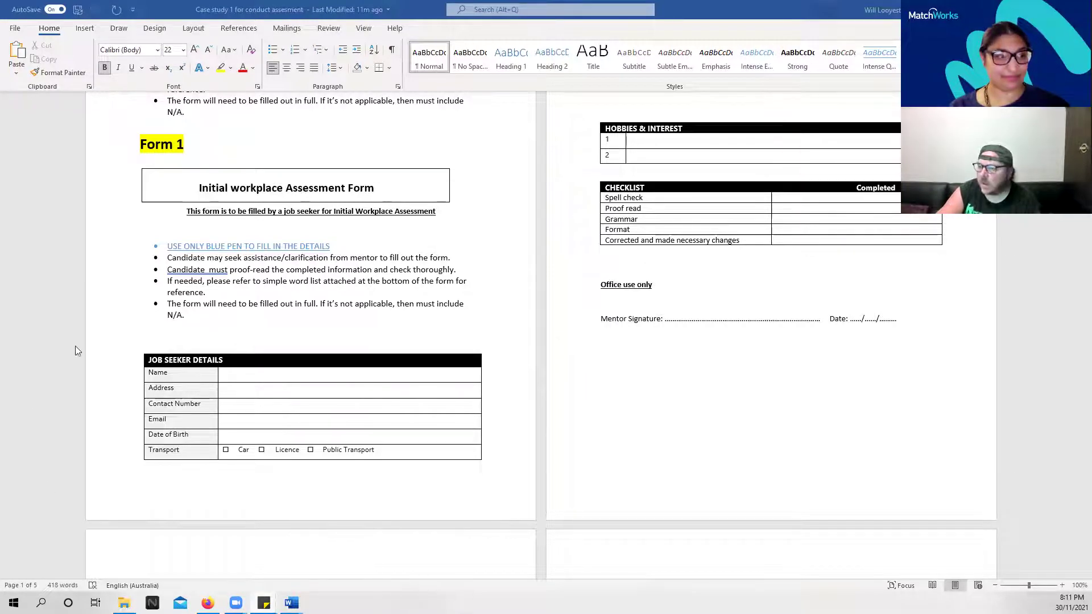
# Enter the job seeker's full name in the Name cell of Form 1's Job Seeker Details table
pyautogui.scroll(2, 317, 330)
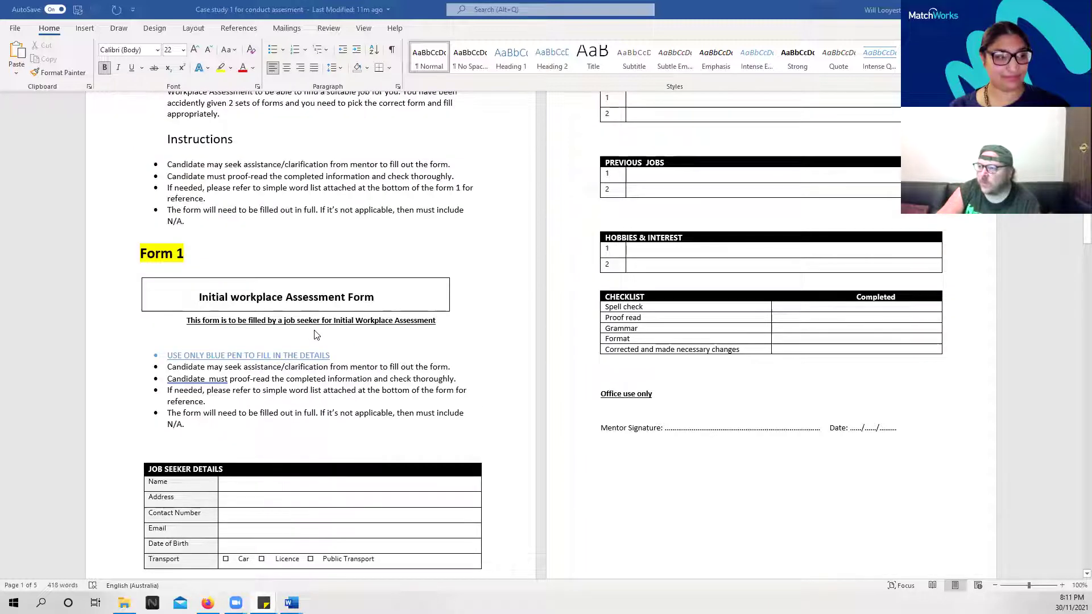
pyautogui.scroll(2, 317, 335)
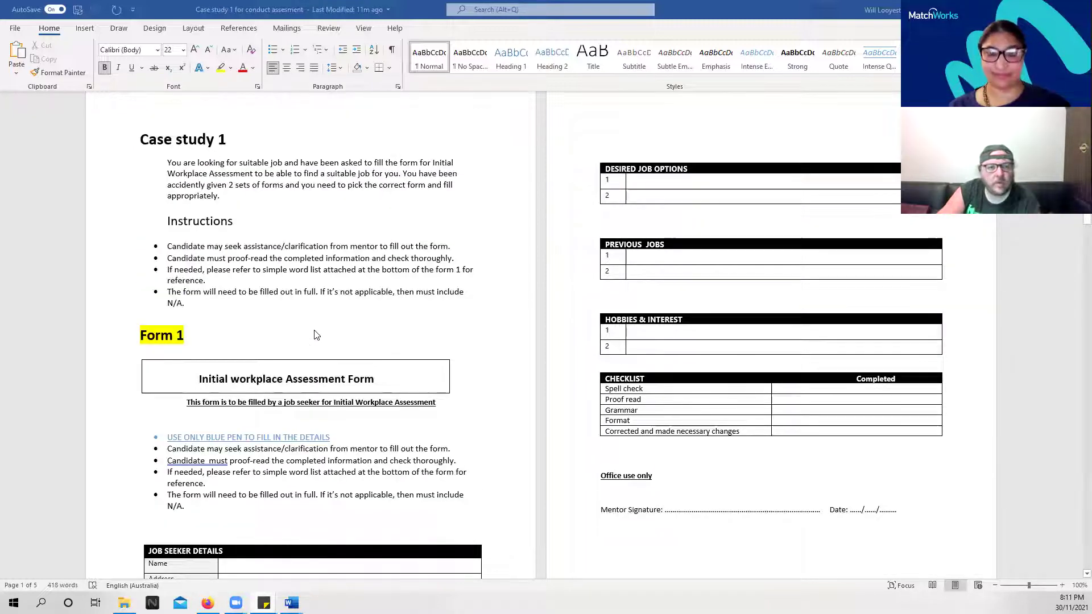
pyautogui.scroll(1, 317, 335)
pyautogui.scroll(-3, 459, 376)
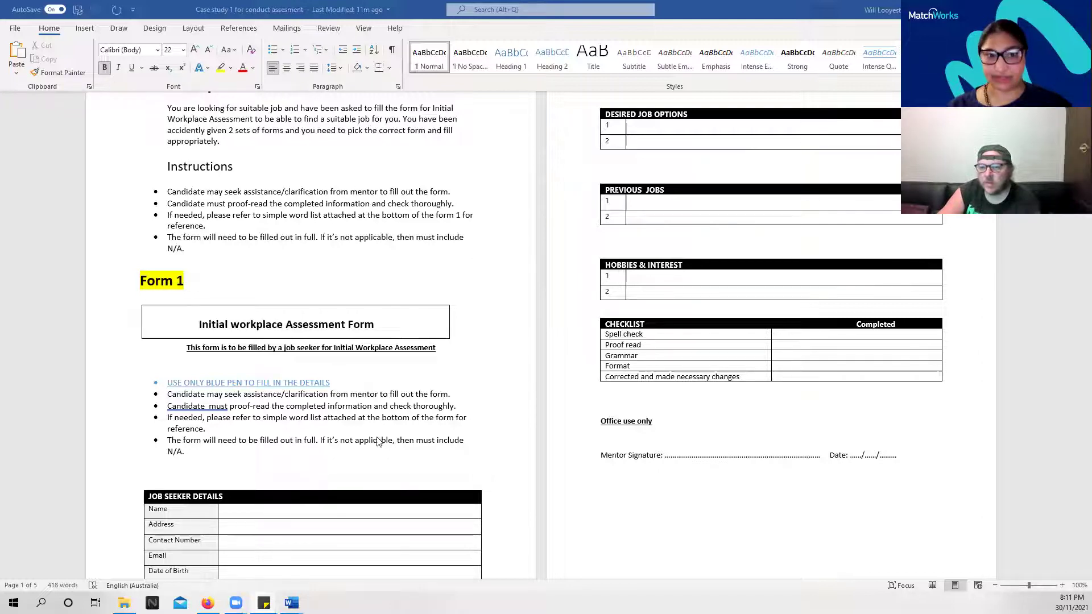
pyautogui.scroll(-1, 380, 441)
pyautogui.scroll(-1, 382, 442)
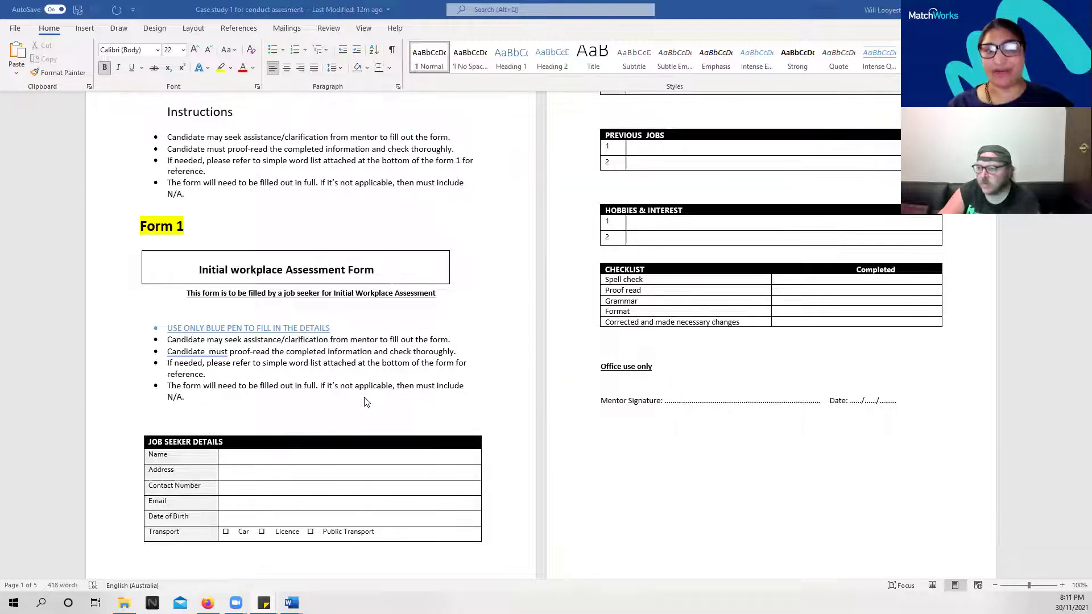
pyautogui.scroll(-2, 364, 402)
pyautogui.scroll(3, 364, 404)
pyautogui.scroll(4, 365, 404)
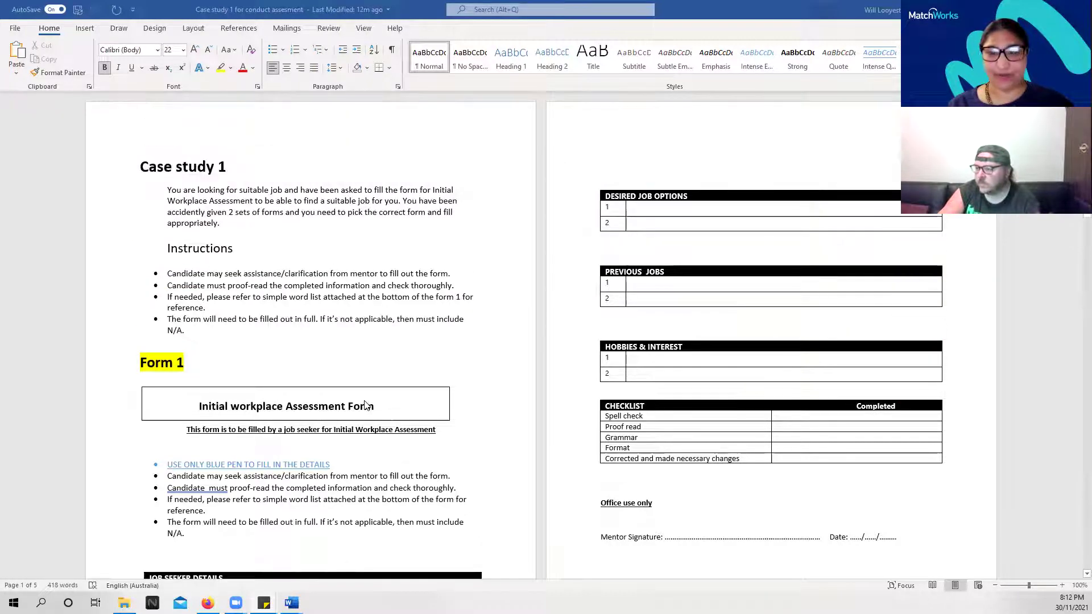
pyautogui.scroll(-8, 365, 405)
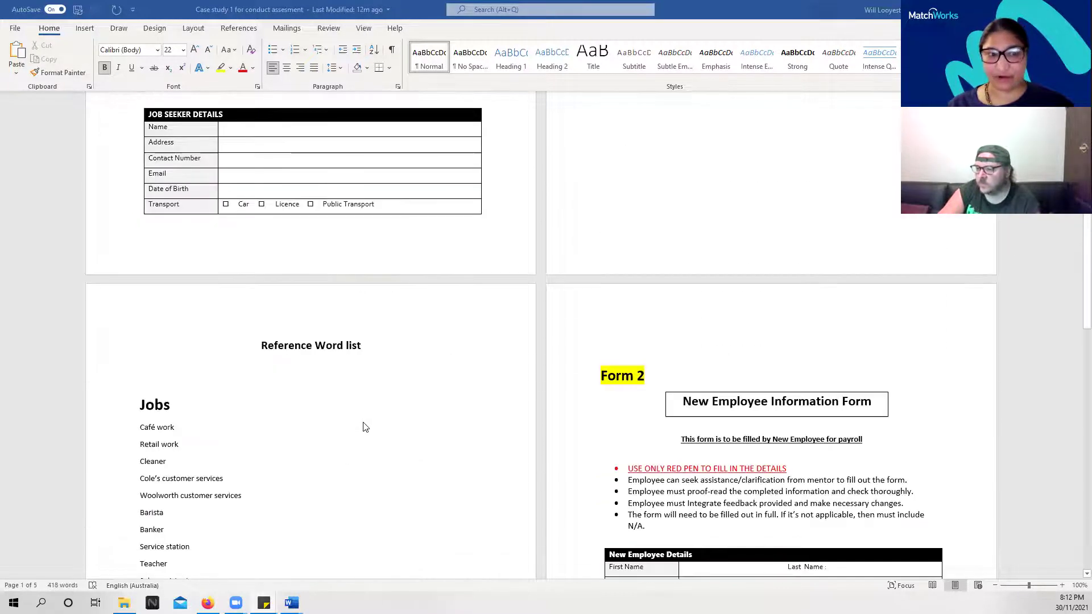
pyautogui.scroll(4, 242, 410)
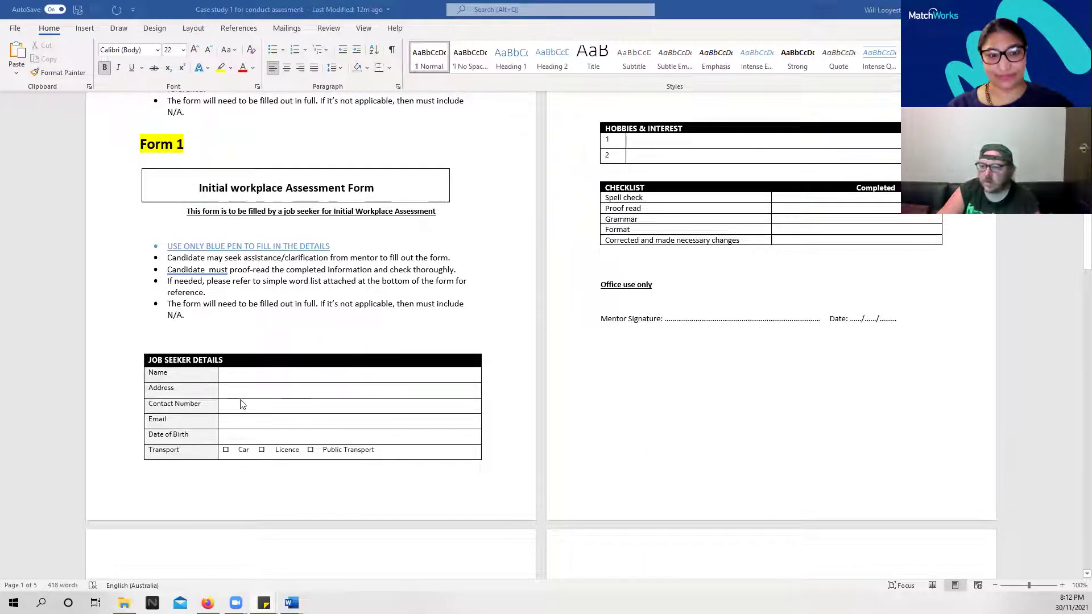
pyautogui.click(233, 375)
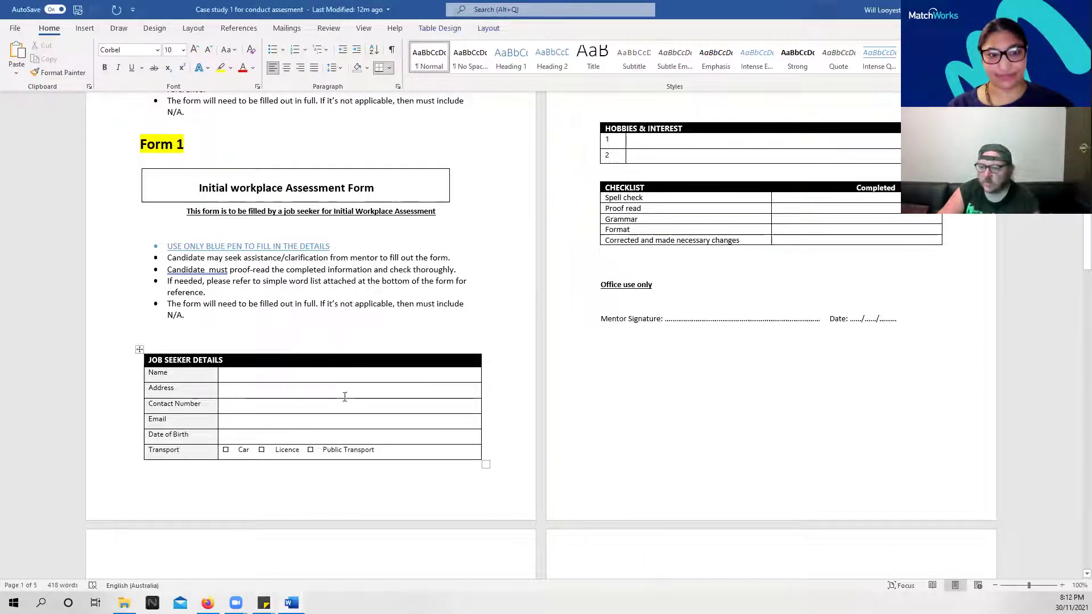
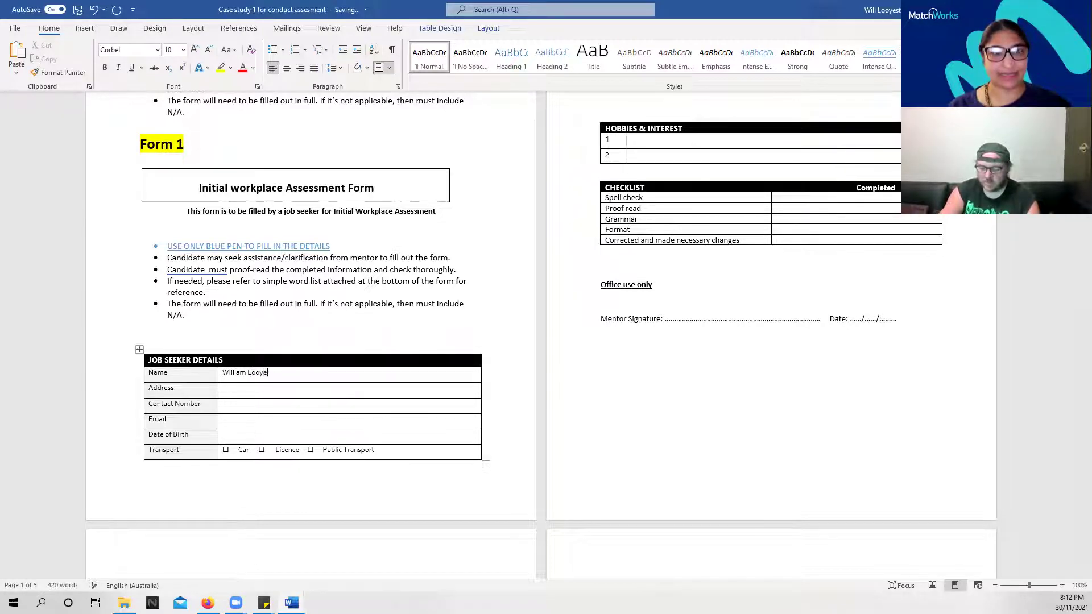
pyautogui.press('Tab')
pyautogui.press('Tab')
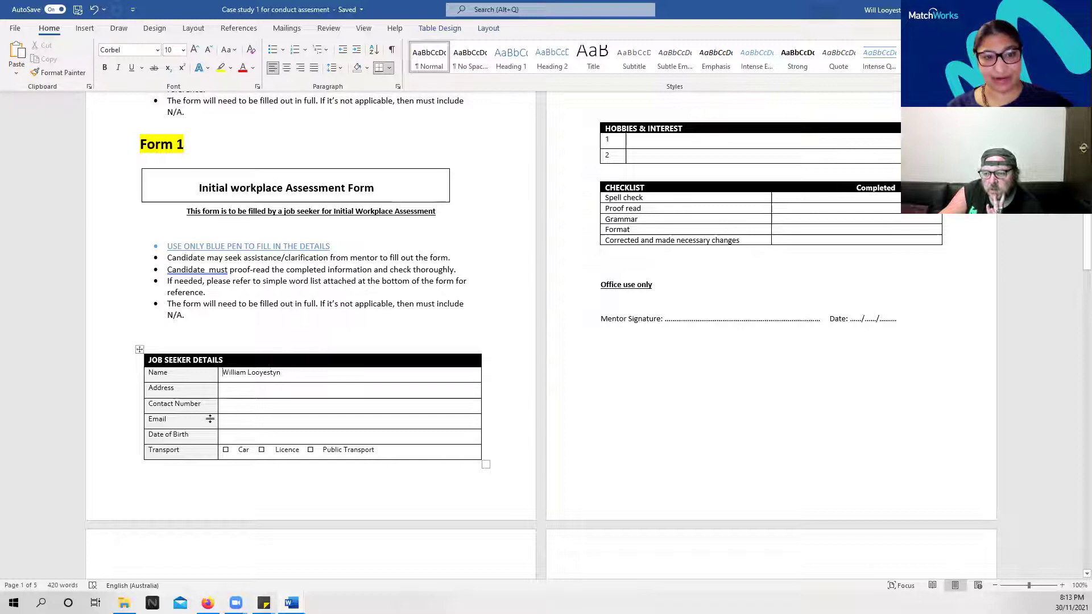
# Colour both the first name and surname in the Name field blue
pyautogui.doubleClick(224, 373)
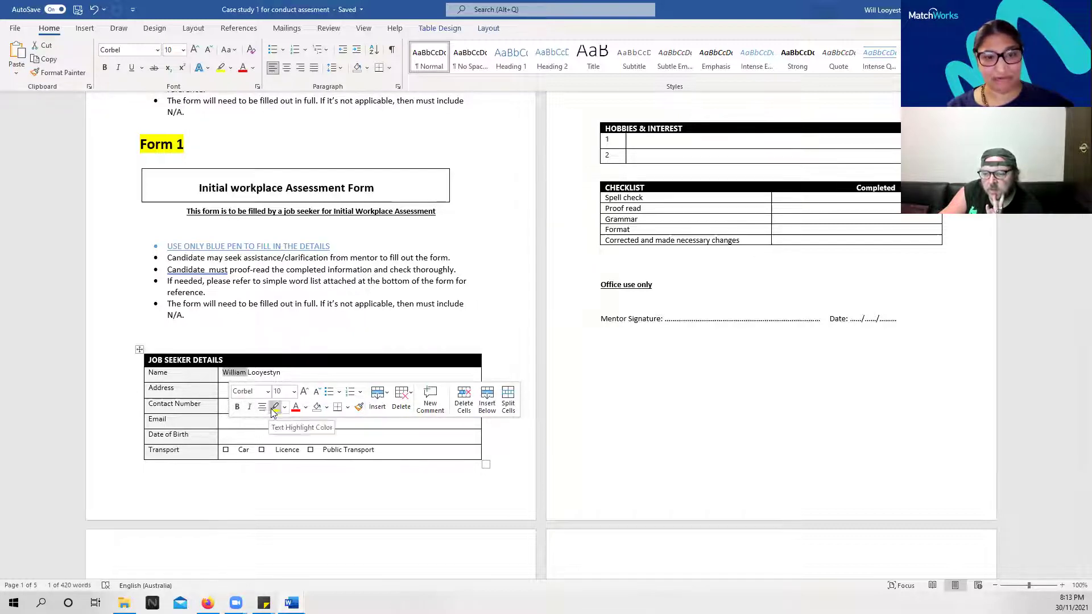
pyautogui.click(306, 408)
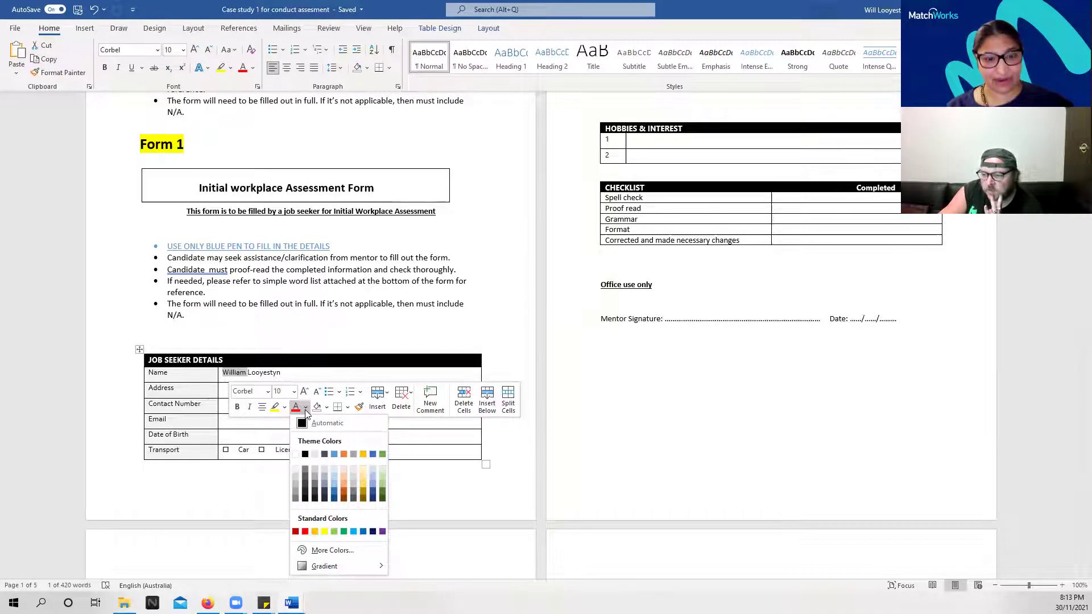
pyautogui.click(333, 454)
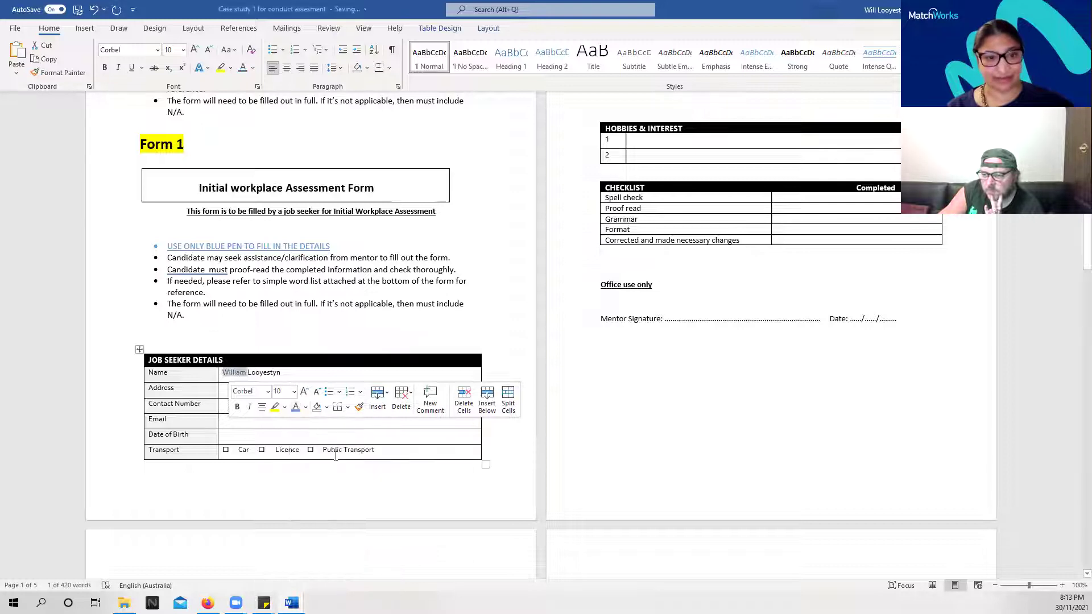
pyautogui.click(267, 373)
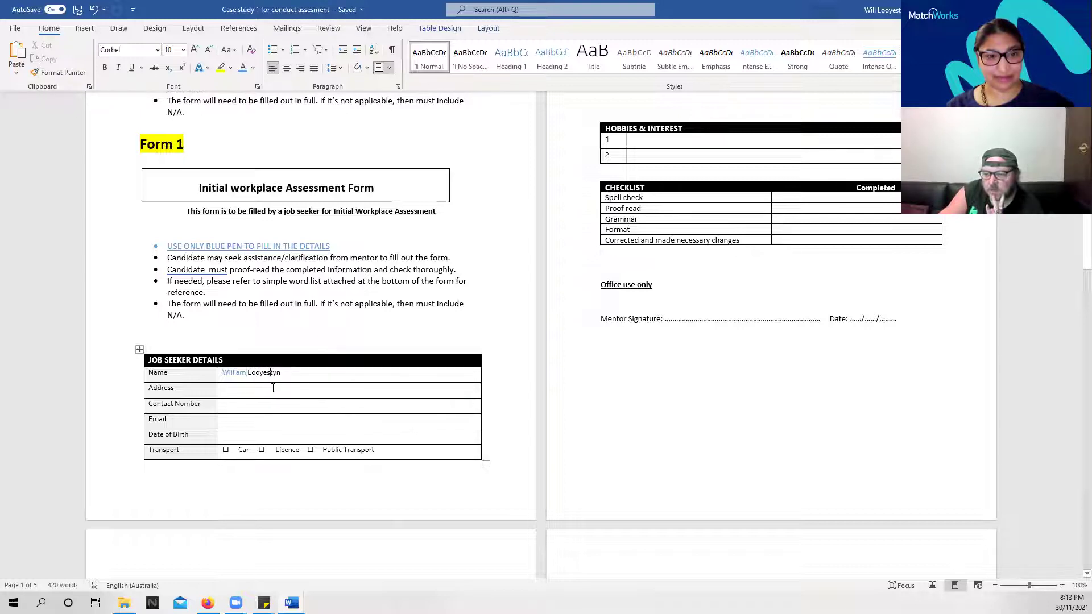
pyautogui.doubleClick(264, 374)
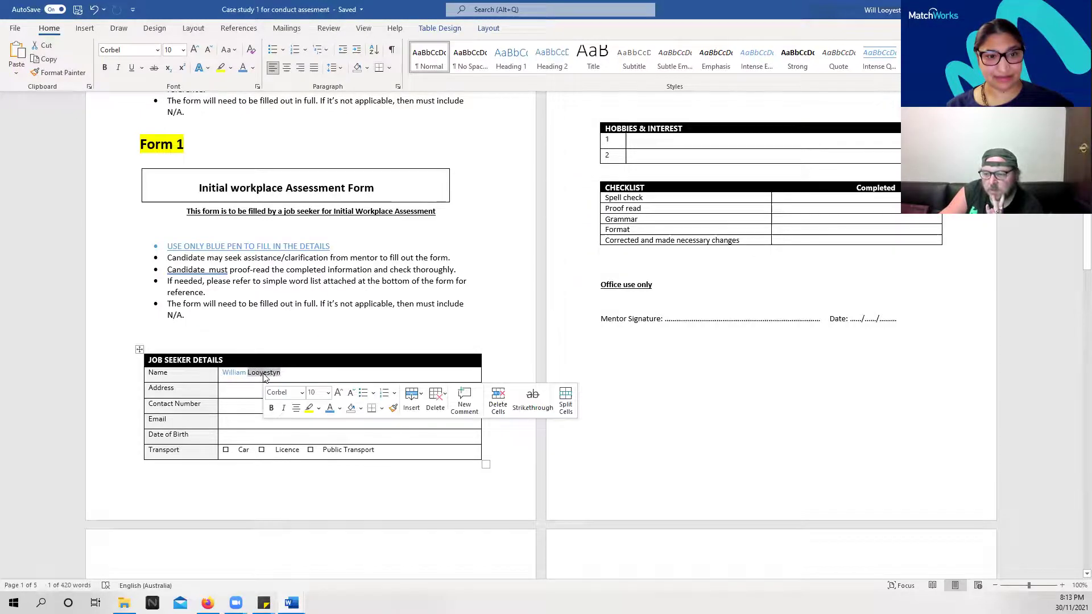
pyautogui.click(328, 412)
pyautogui.click(230, 390)
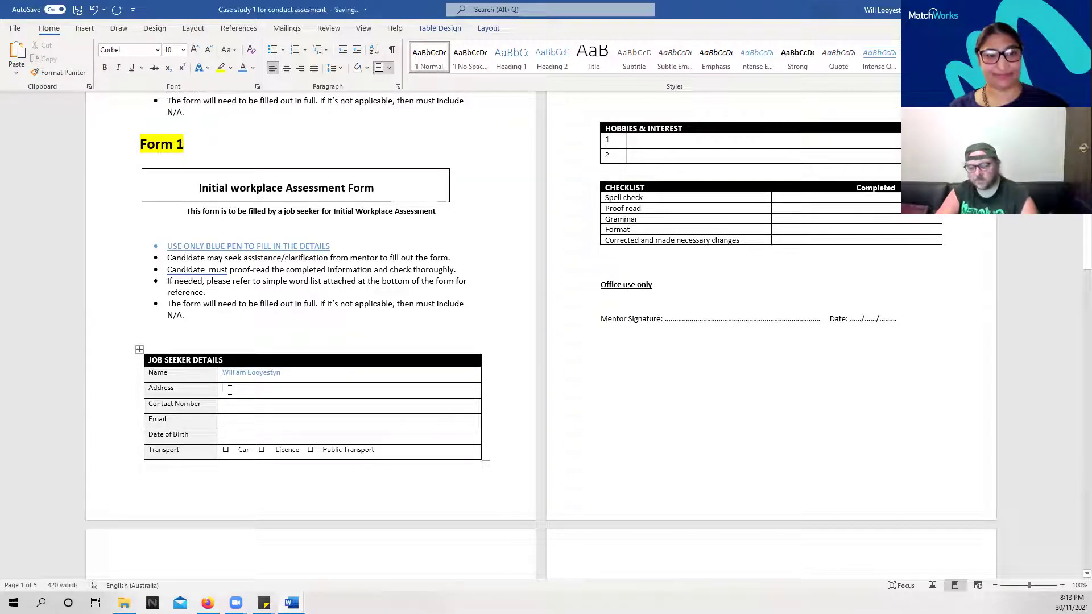
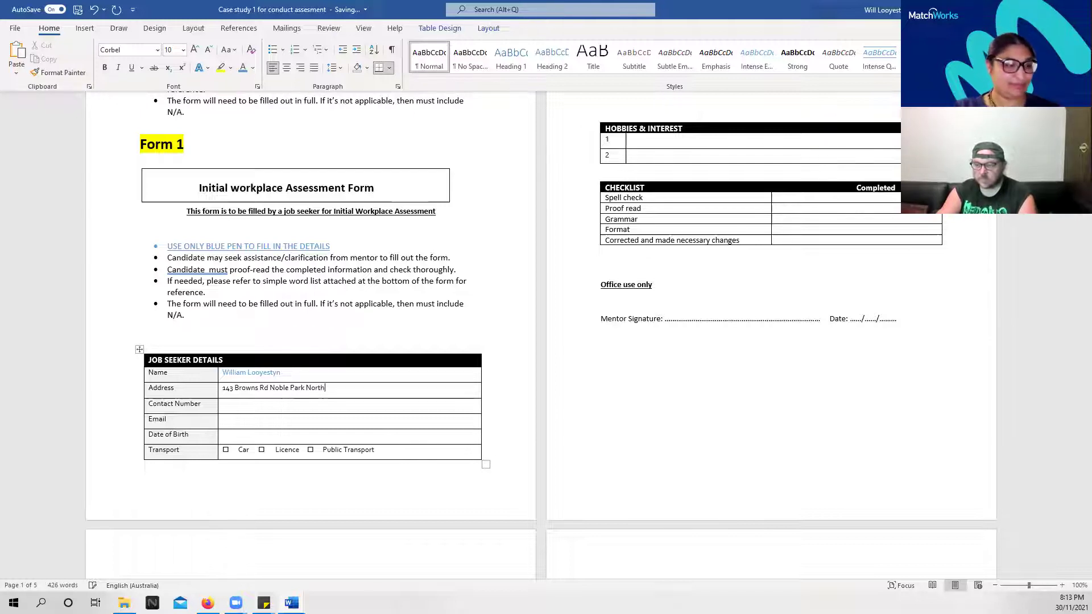
# Fill in the job seeker's address, contact number, email and date of birth, correcting a mistyped digit
pyautogui.press('Tab')
pyautogui.press('Tab')
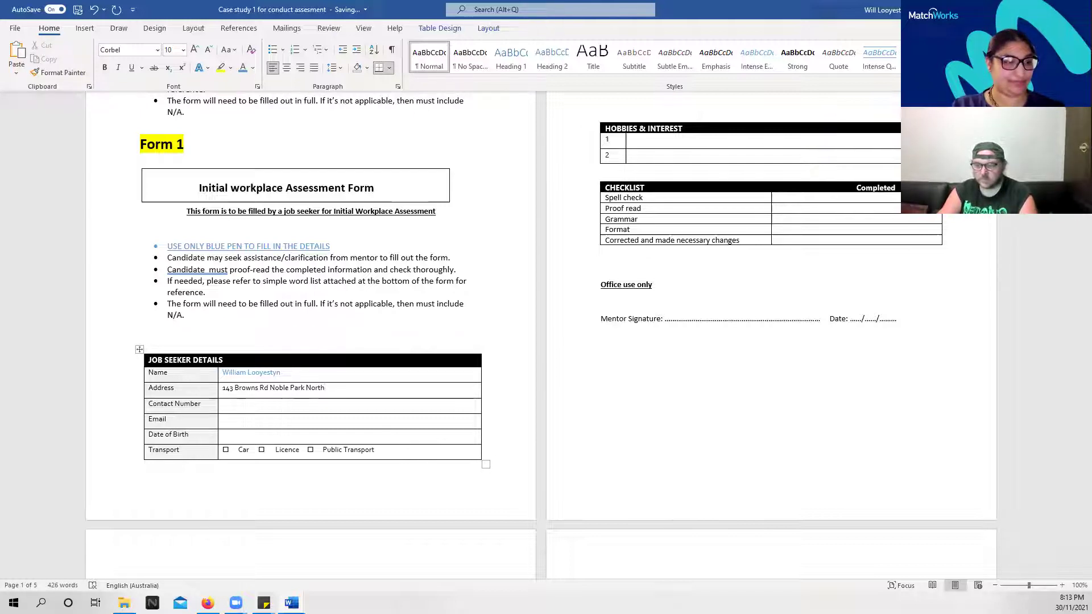
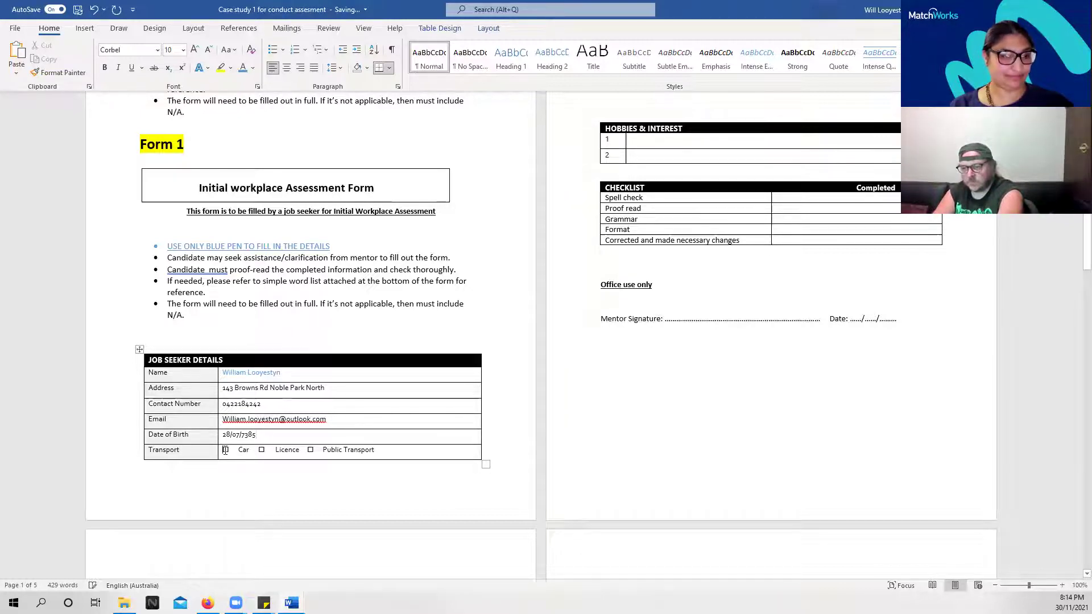
# Replace the Car checkbox in the Transport row with the ticked ☑ symbol
pyautogui.doubleClick(225, 450)
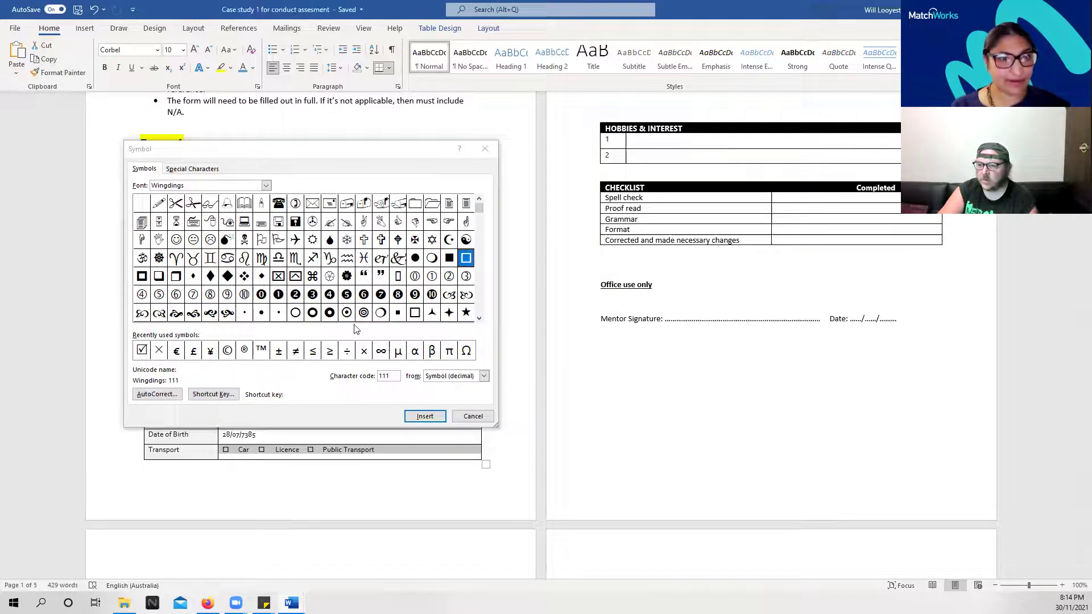
pyautogui.click(143, 351)
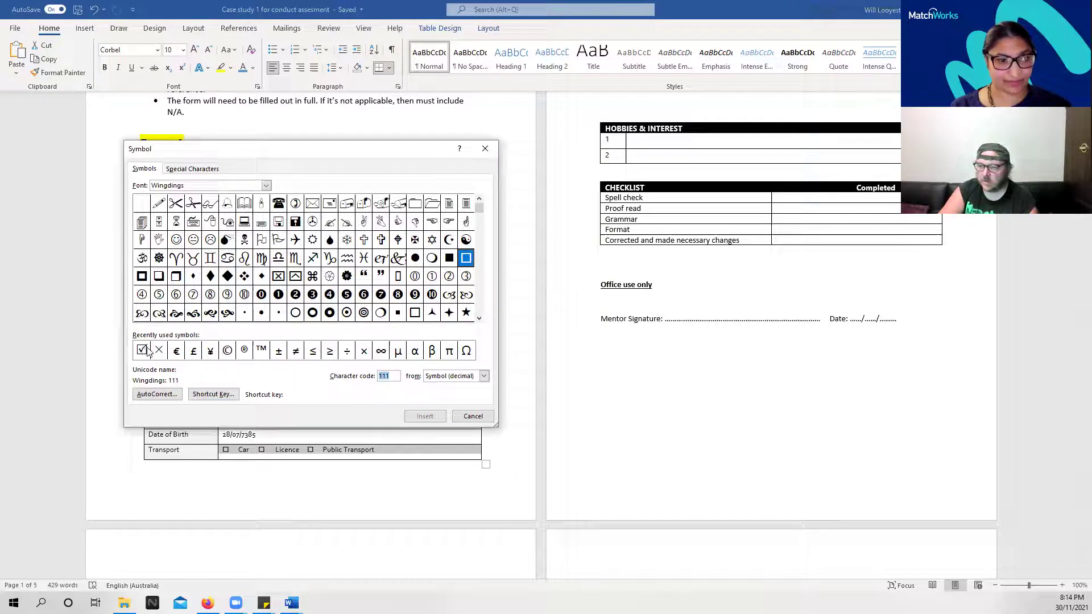
pyautogui.click(472, 417)
pyautogui.click(227, 450)
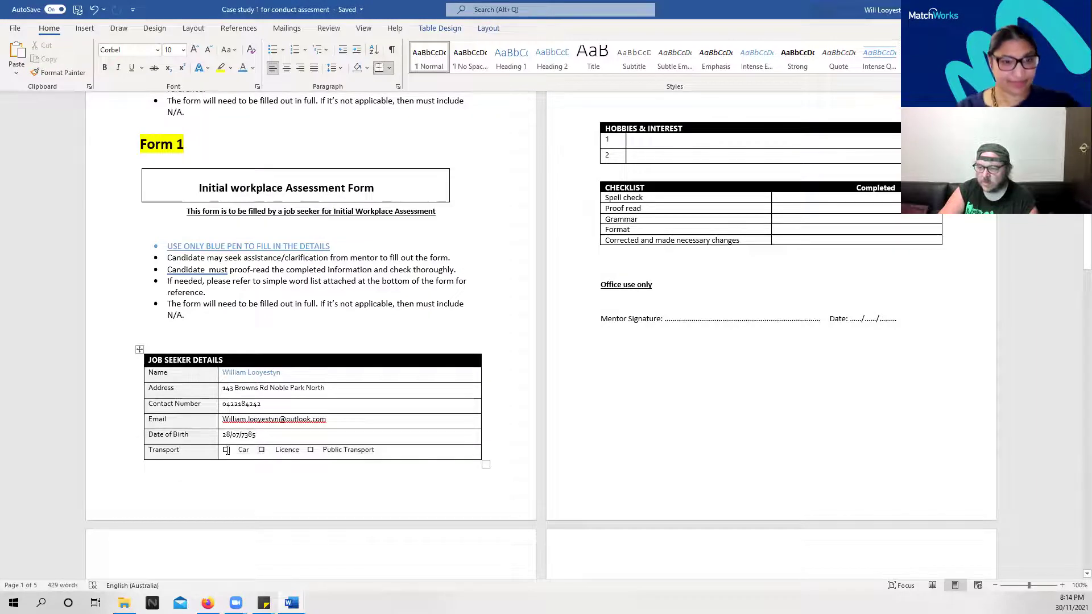
pyautogui.doubleClick(227, 449)
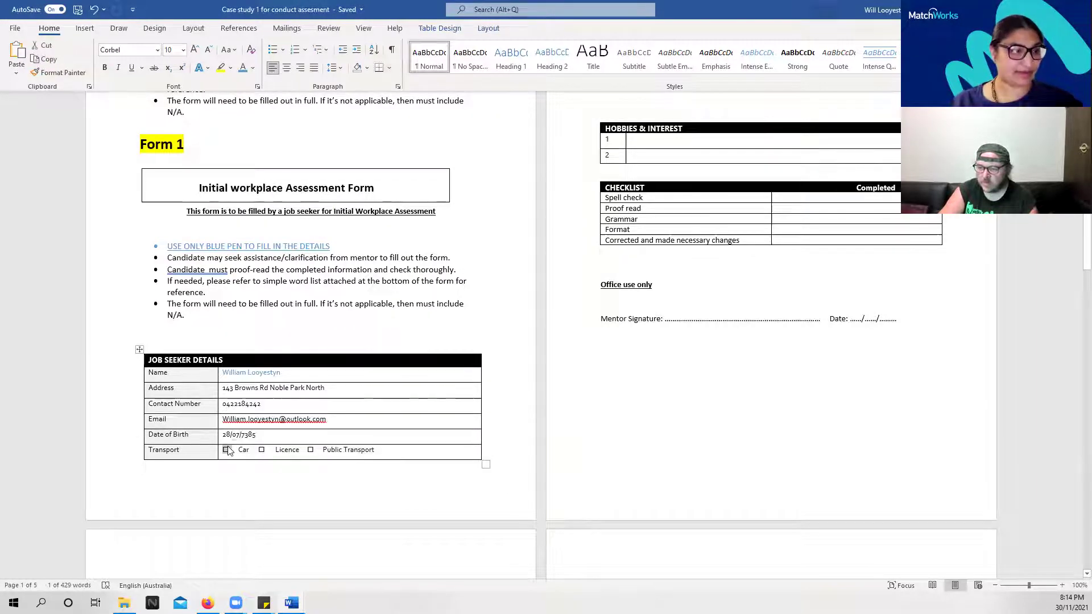
pyautogui.hotkey('alt', 'n')
pyautogui.press('u')
pyautogui.press('m')
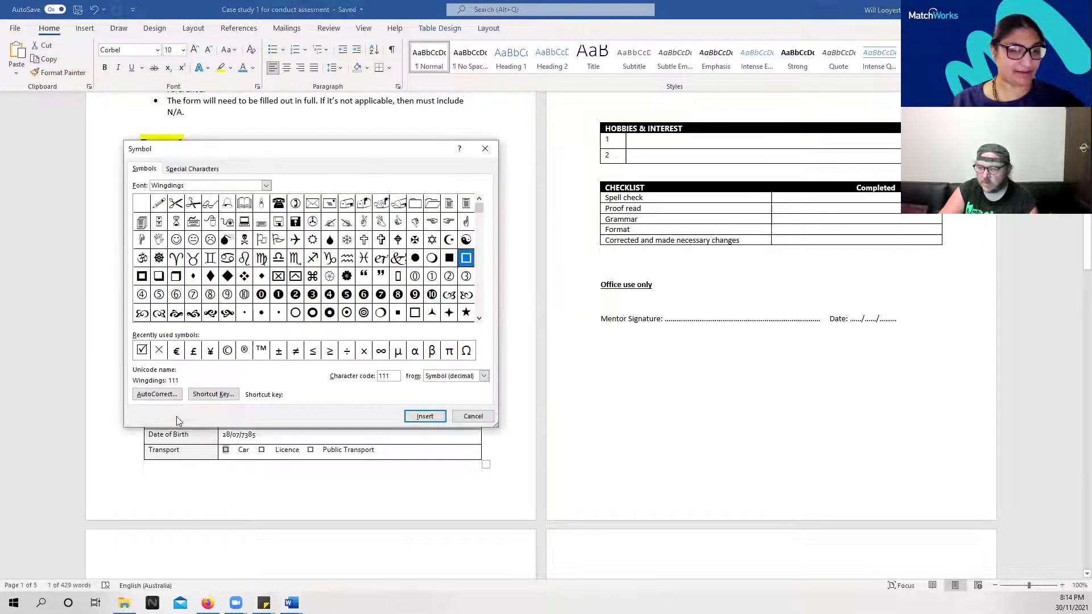
pyautogui.click(142, 351)
pyautogui.click(425, 417)
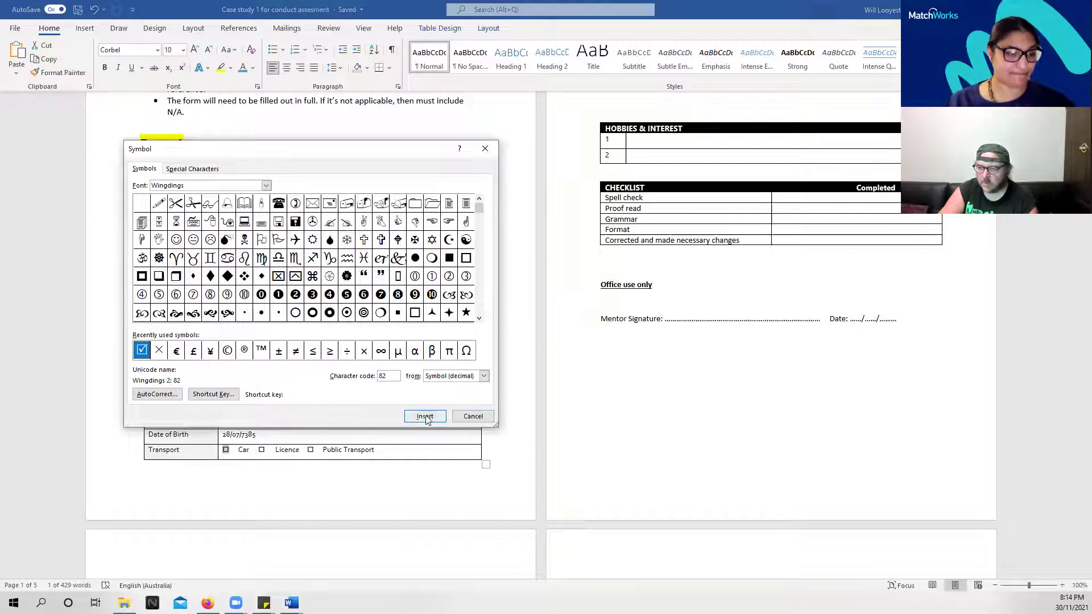
pyautogui.click(465, 416)
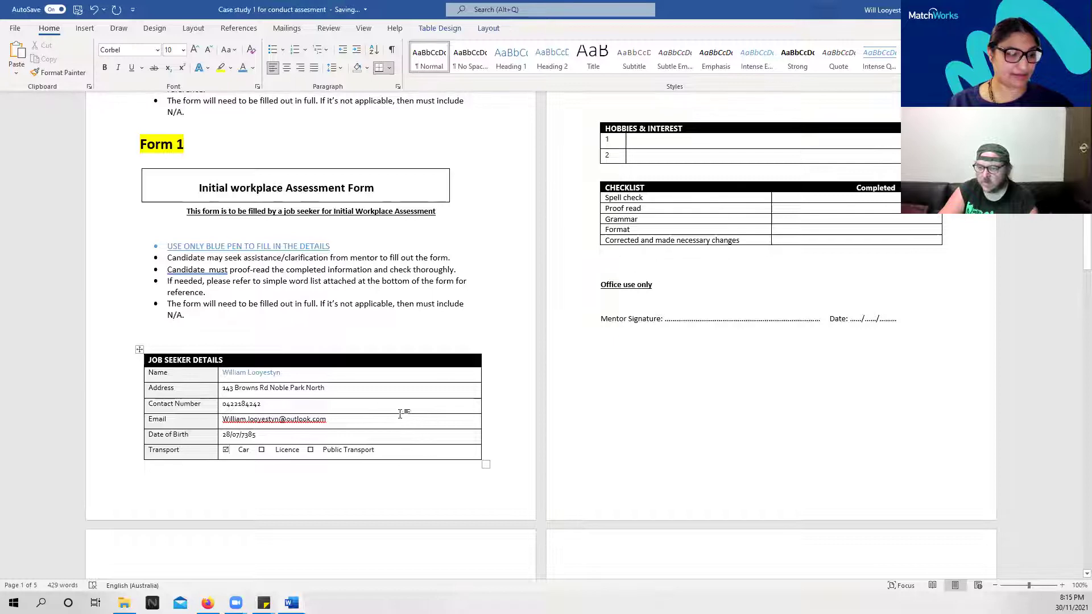
pyautogui.scroll(-1, 401, 414)
# Enter Truck driver and Lawyer in the two Desired Job Options rows
pyautogui.scroll(9, 429, 427)
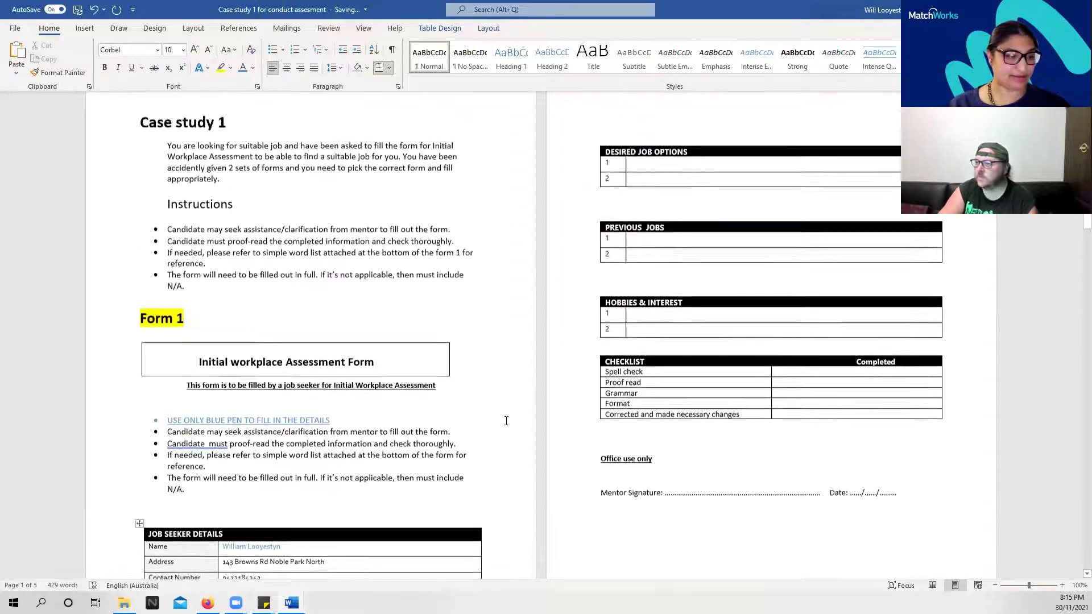
pyautogui.click(649, 210)
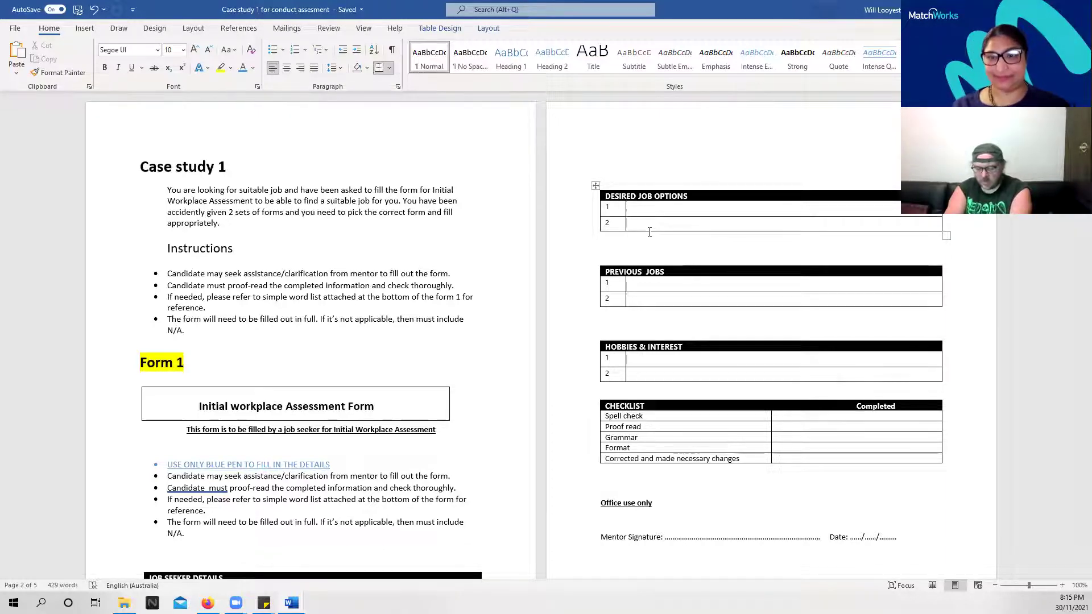
pyautogui.write('Tru')
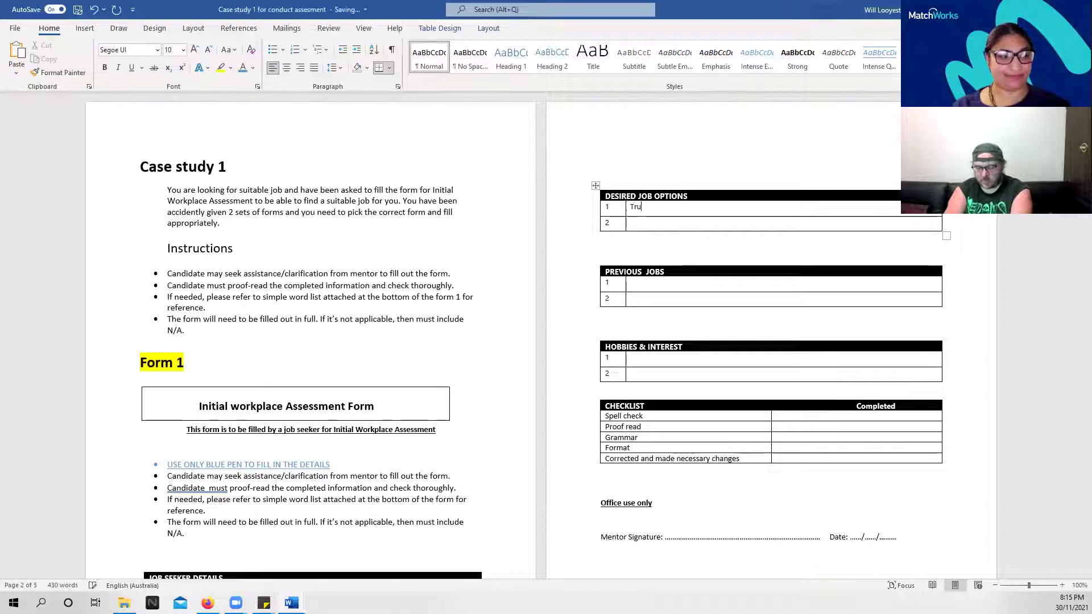
pyautogui.write('ck driver')
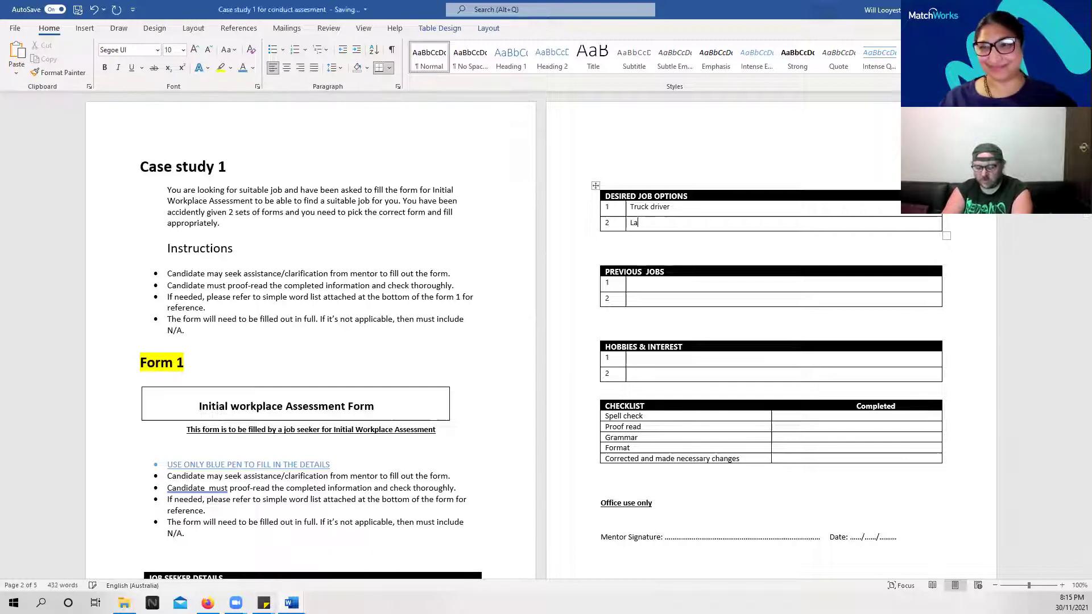
pyautogui.write('Lawyer')
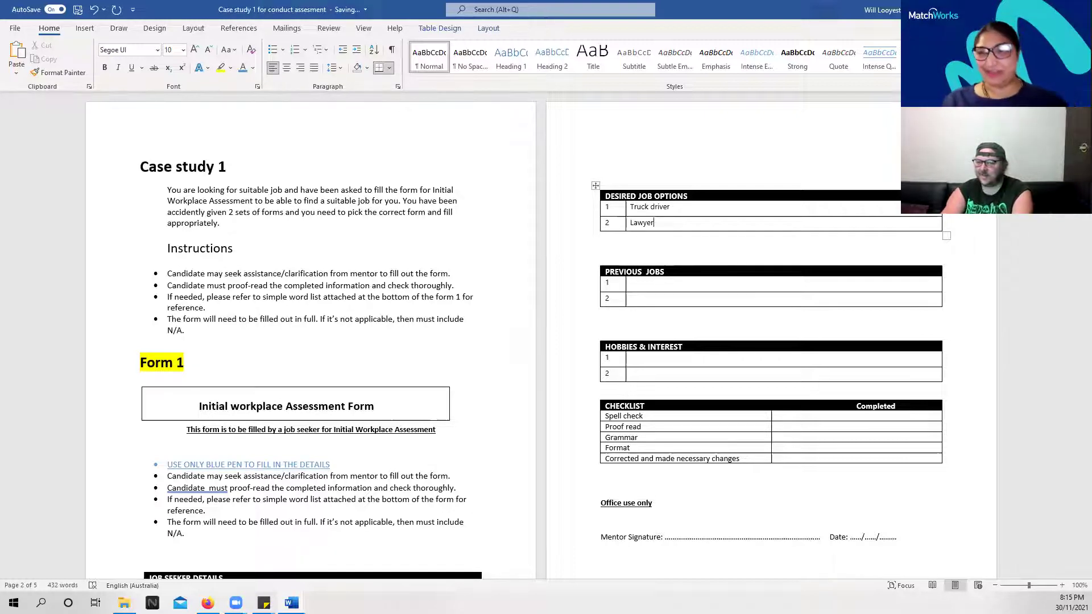
pyautogui.click(642, 283)
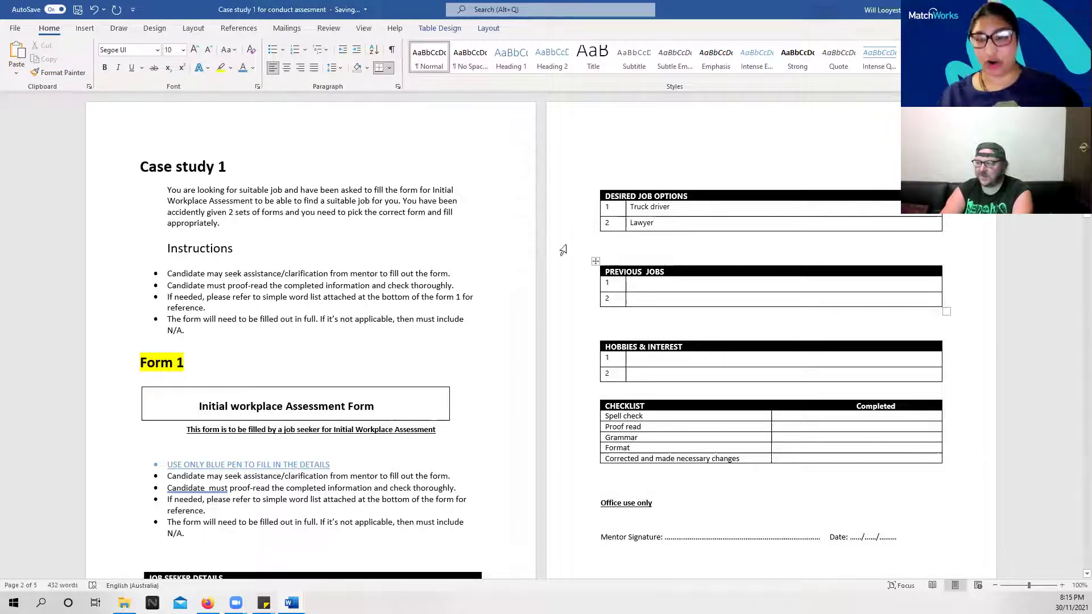
# Type Employment consultant, correcting a typo, and Labourer into the two Previous Jobs rows
pyautogui.write('Employu emp')
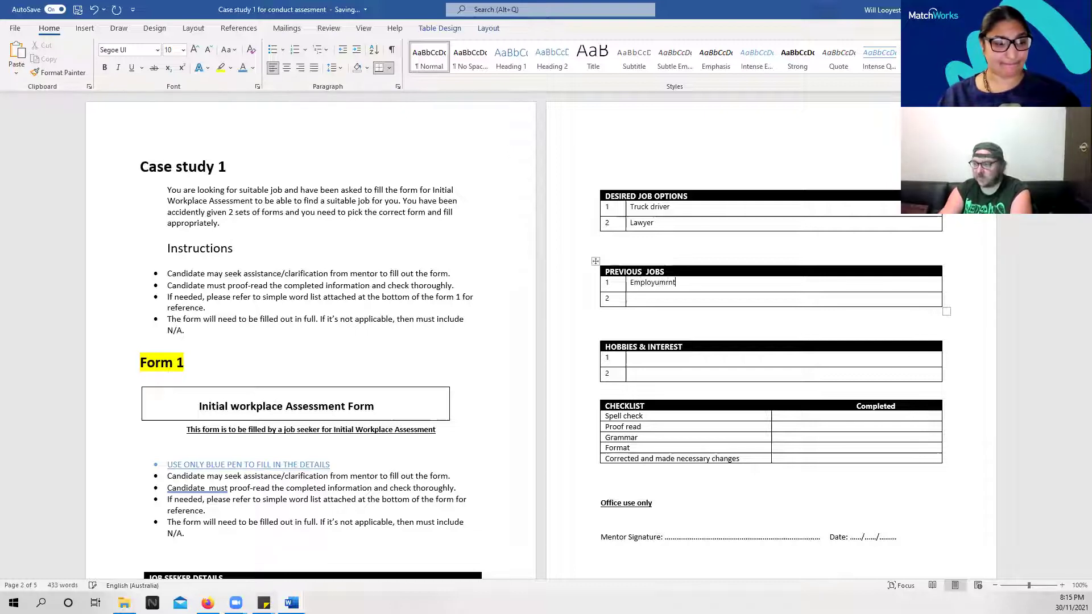
pyautogui.press('BackSpace')
pyautogui.press('BackSpace')
pyautogui.press('BackSpace')
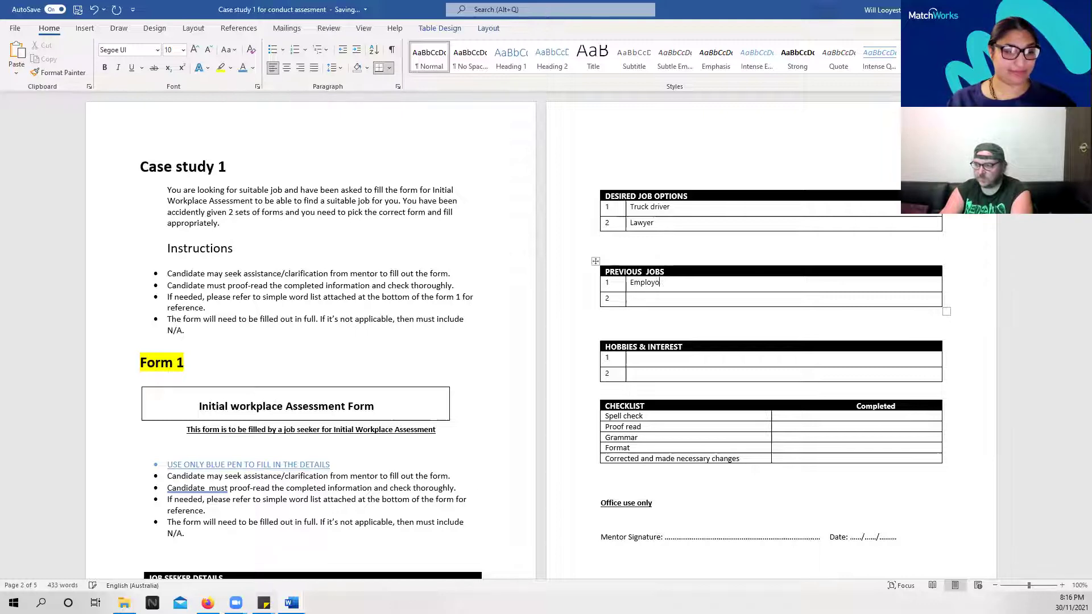
pyautogui.write('ent consultant')
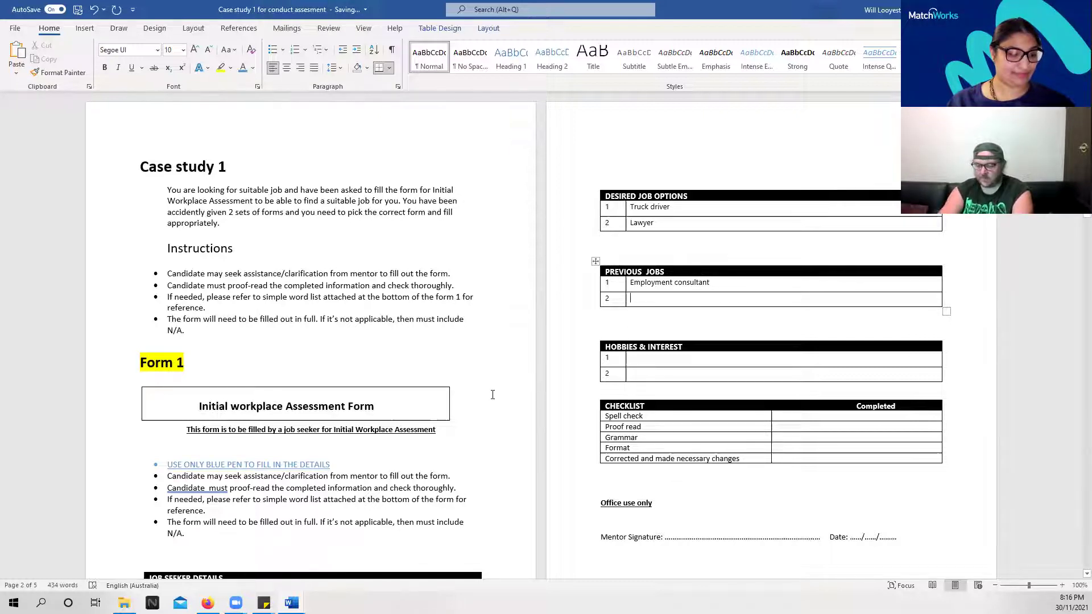
pyautogui.write('Labourer')
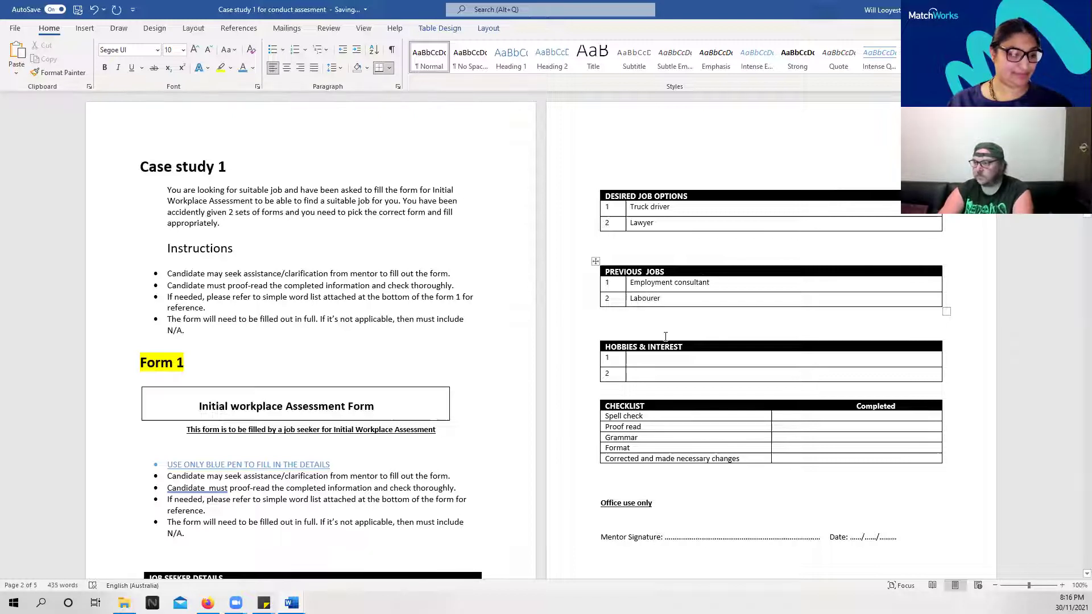
pyautogui.click(538, 166)
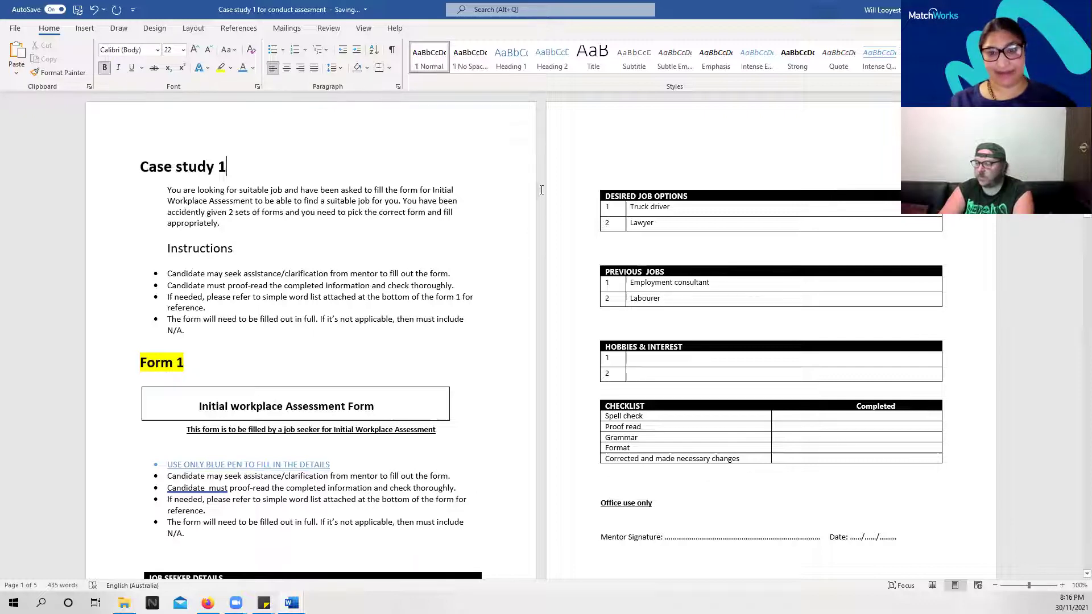
pyautogui.scroll(-2, 543, 246)
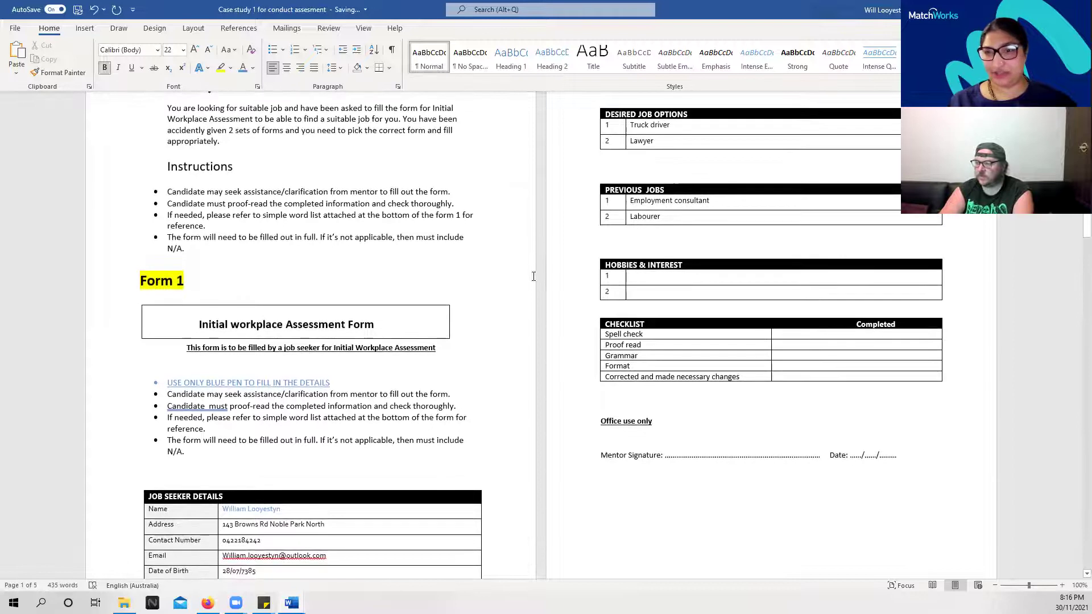
pyautogui.click(658, 277)
# Type Music and Cooking into the two Hobbies & Interest rows
pyautogui.write('Music')
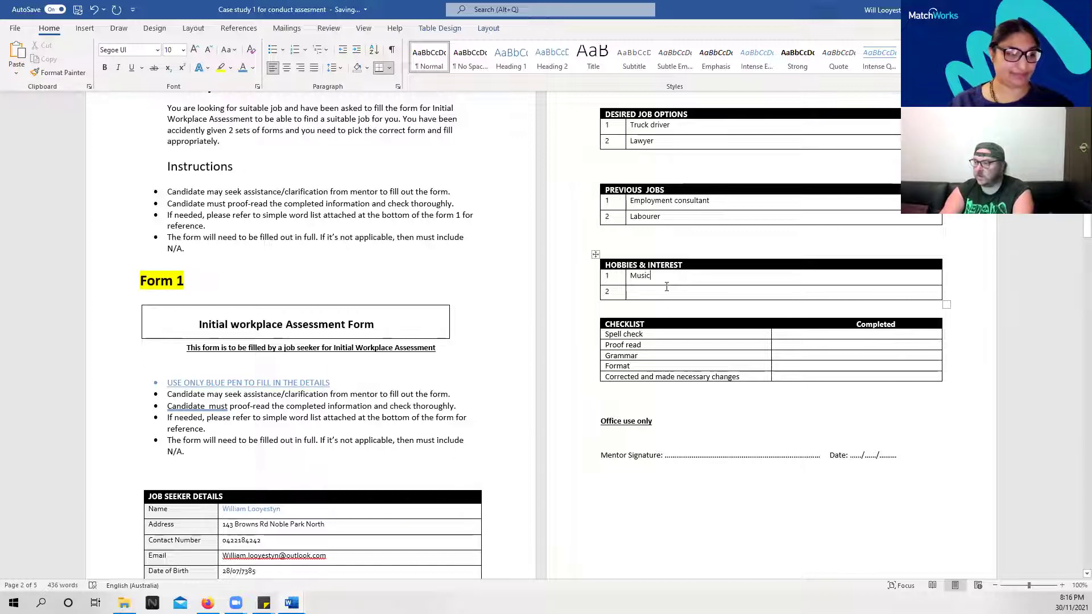
pyautogui.write('Cooking')
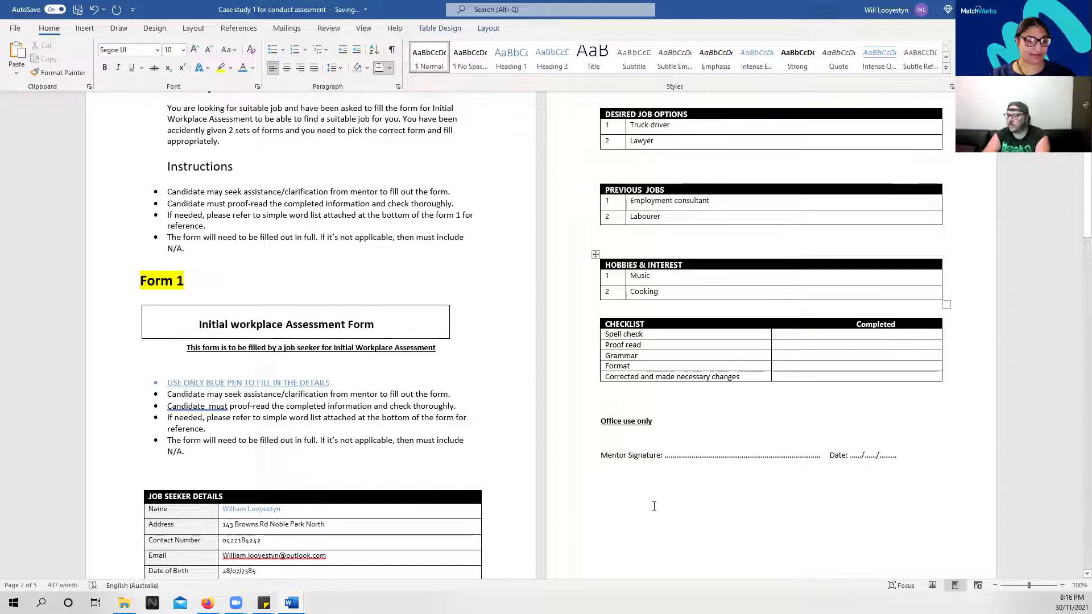
pyautogui.scroll(-2, 654, 506)
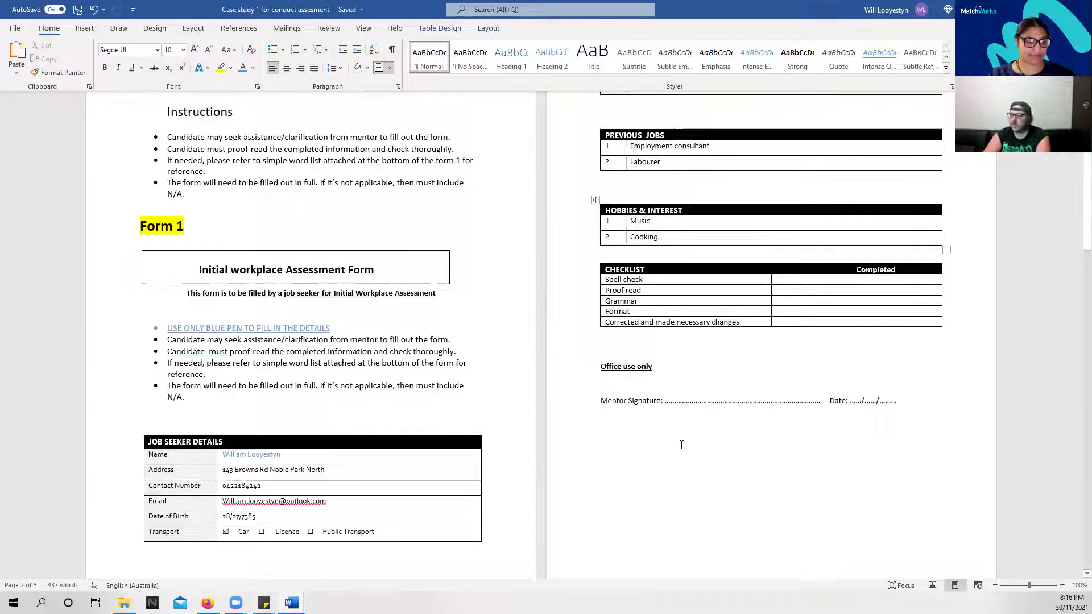
pyautogui.scroll(4, 660, 499)
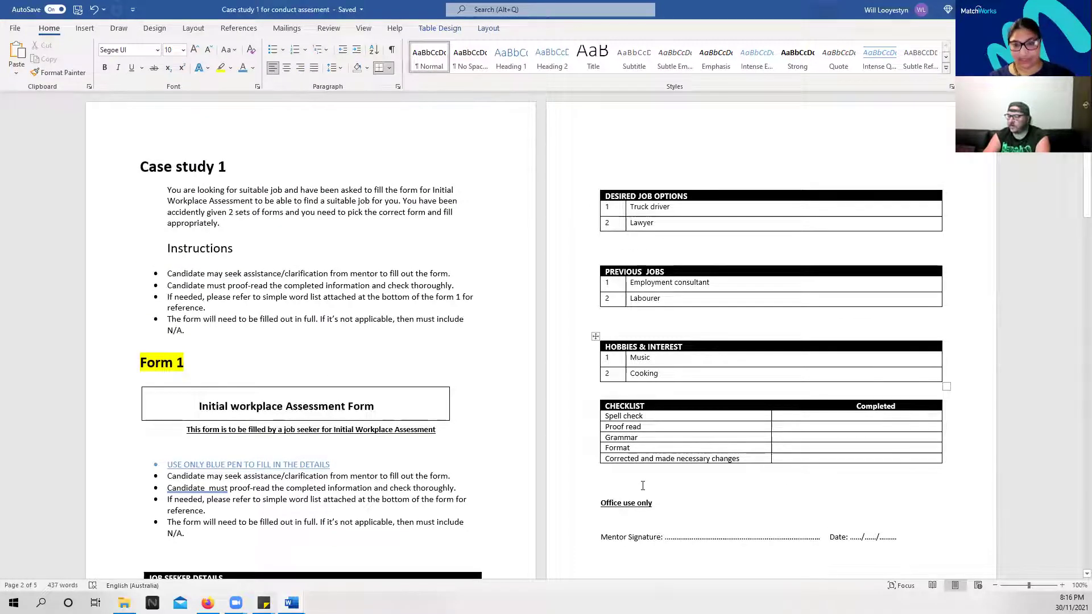
pyautogui.click(536, 372)
pyautogui.scroll(-3, 546, 368)
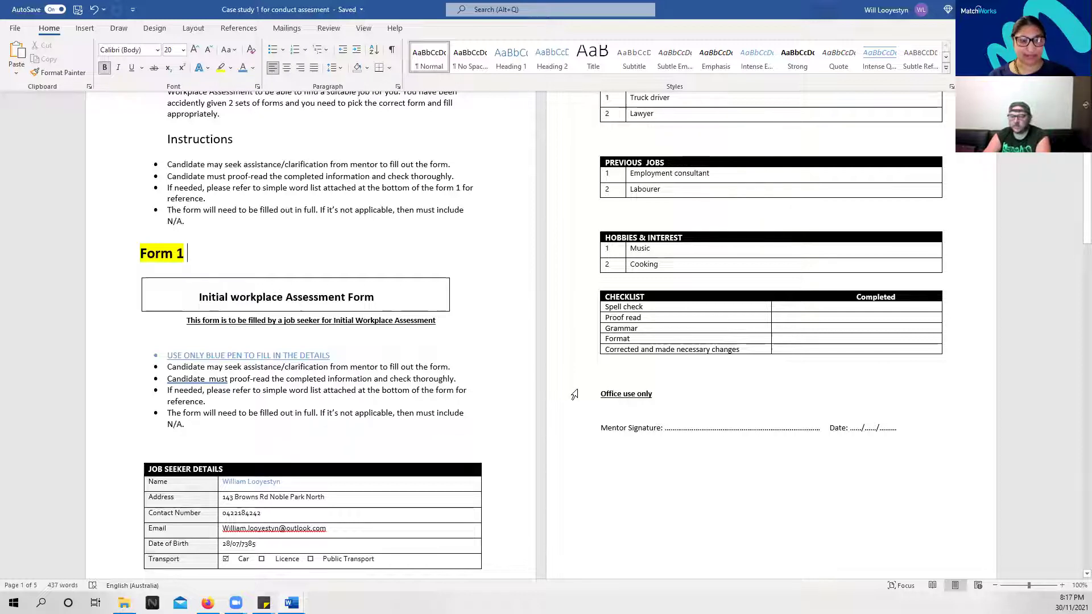
pyautogui.scroll(-1, 575, 394)
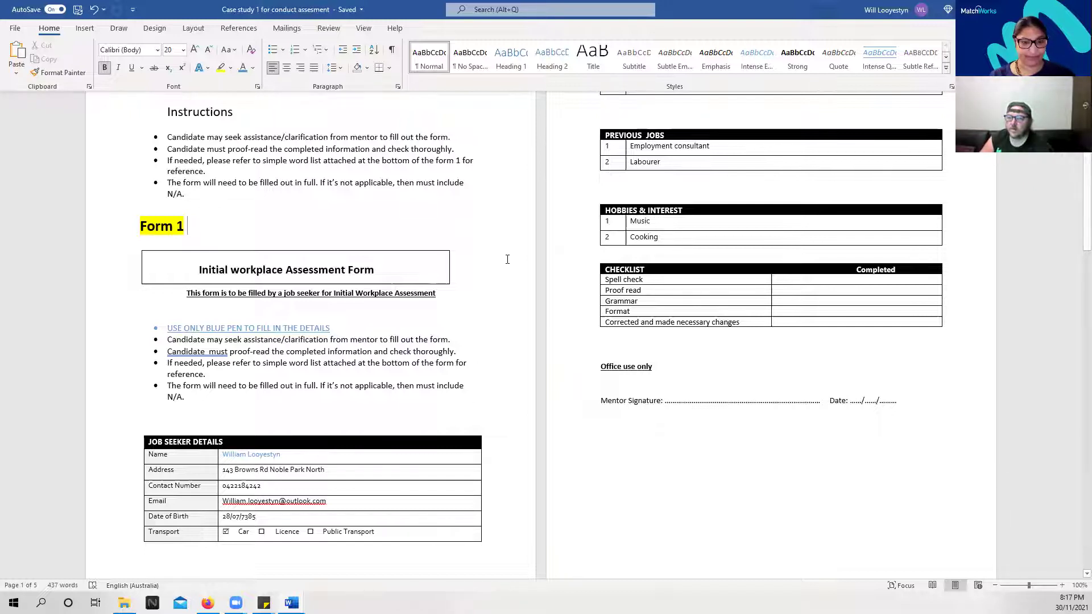
pyautogui.rightClick(260, 504)
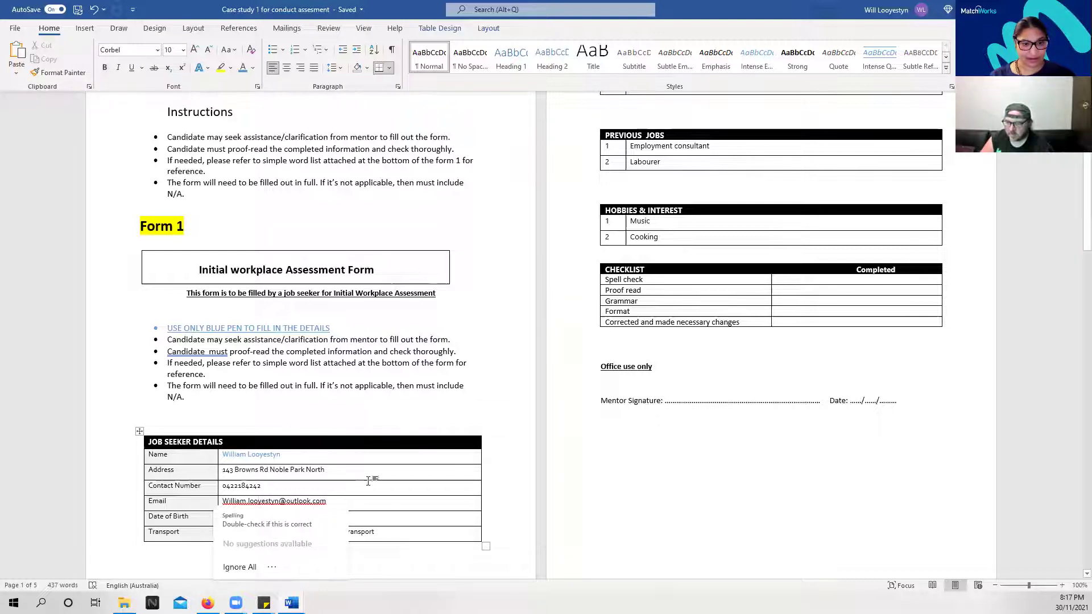
pyautogui.scroll(-1, 390, 406)
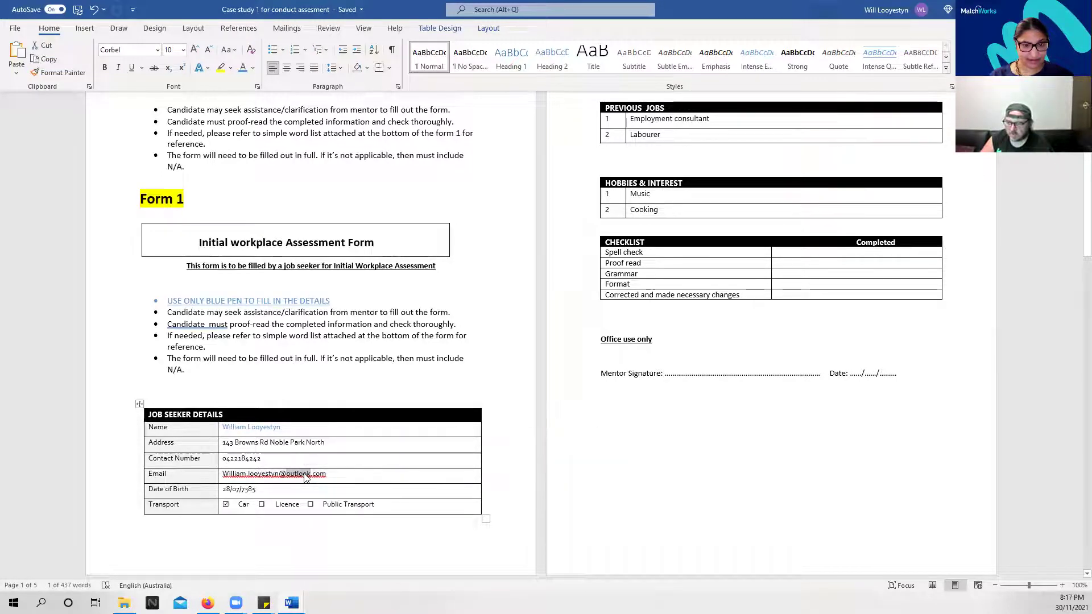
pyautogui.tripleClick(305, 477)
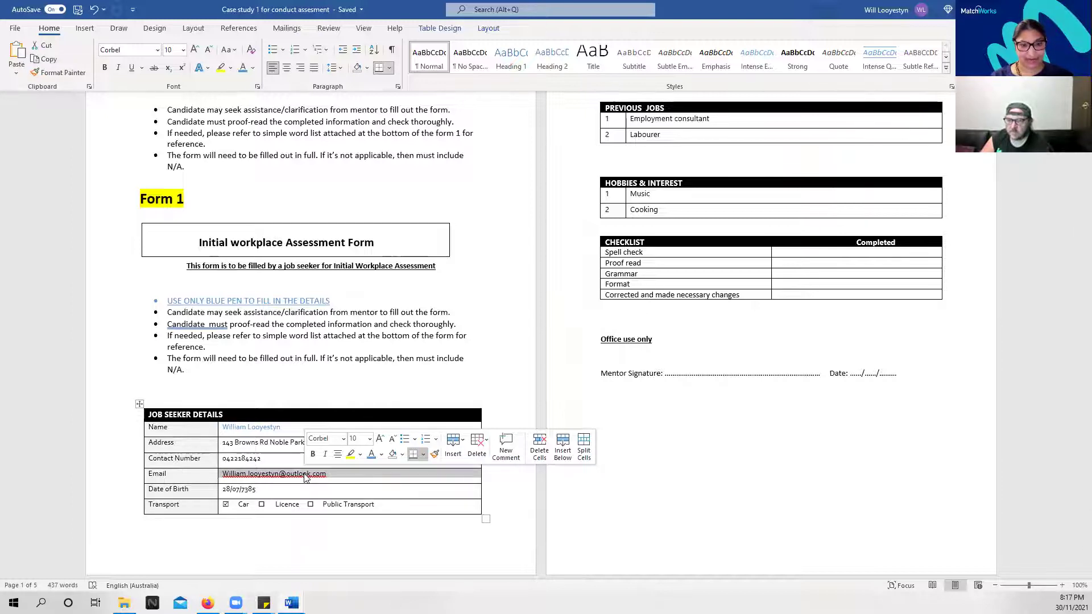
pyautogui.rightClick(305, 476)
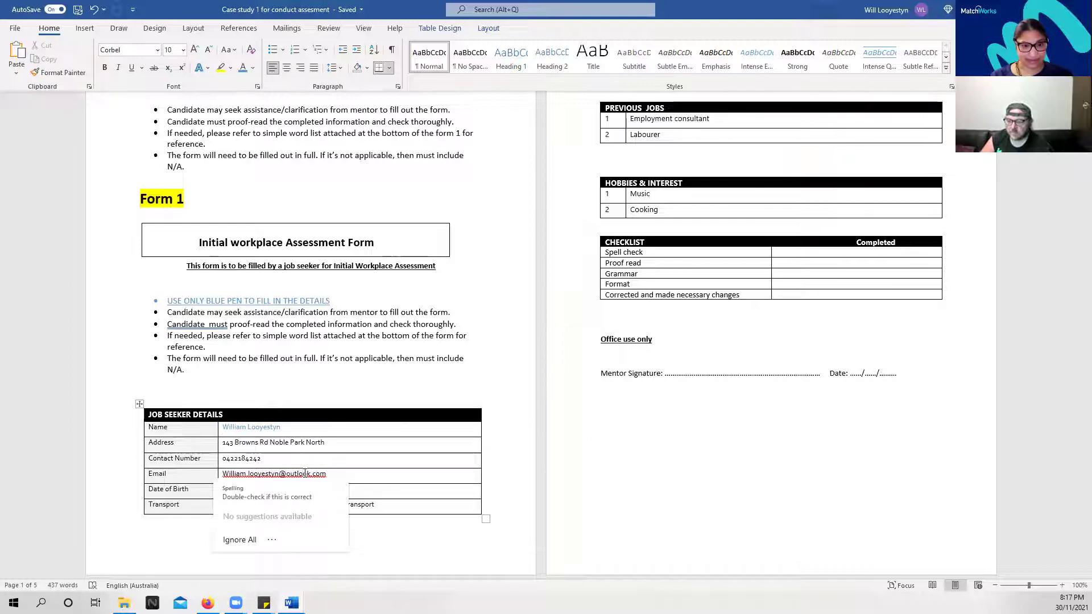
pyautogui.rightClick(304, 474)
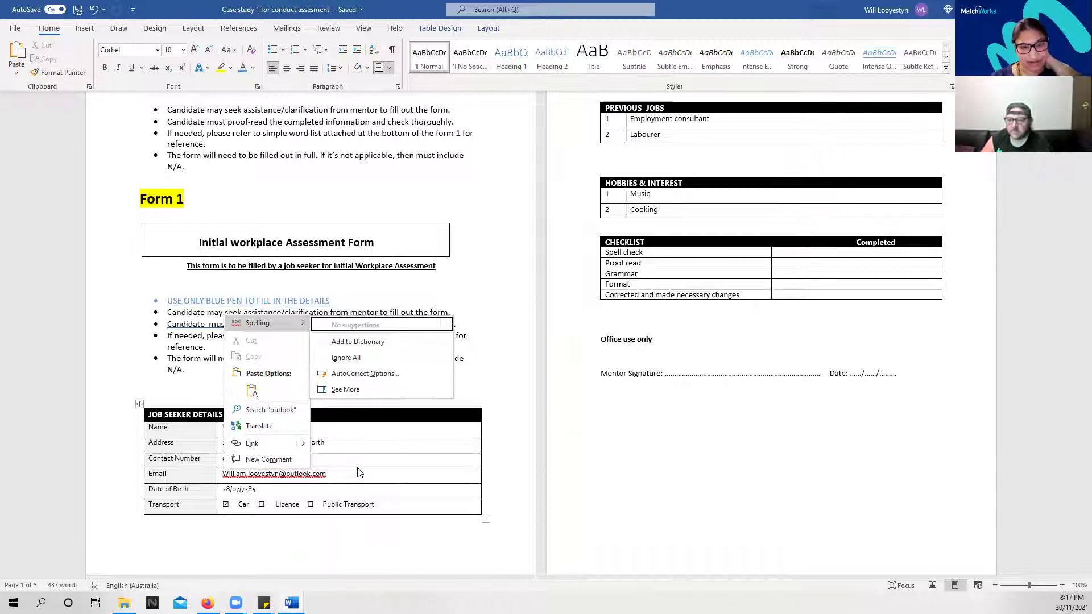
pyautogui.click(540, 419)
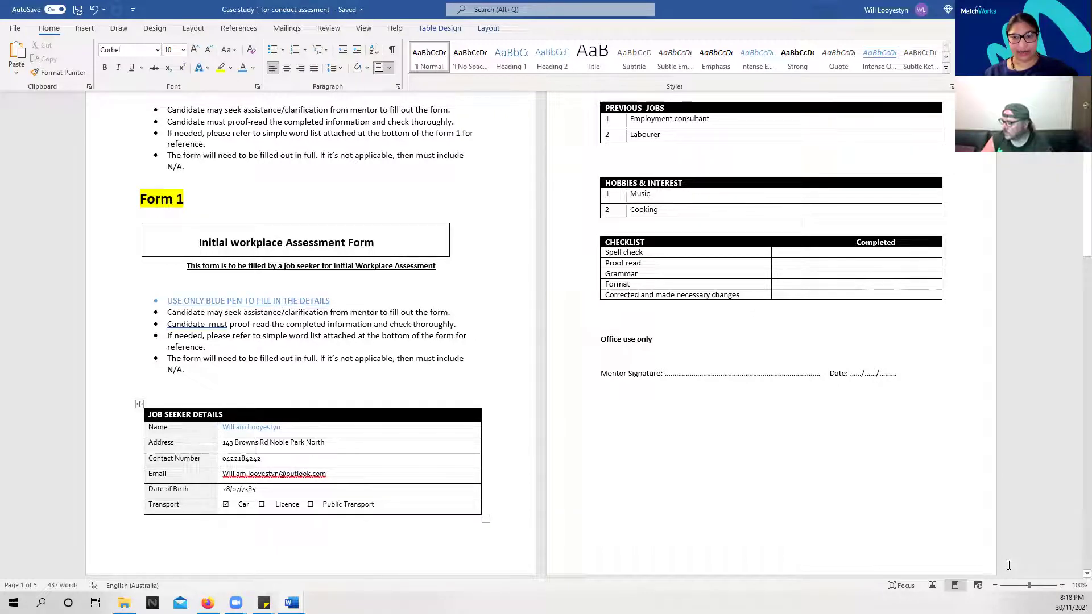
# Zoom to 124% and choose Ignore All for the flagged email address
pyautogui.click(1031, 586)
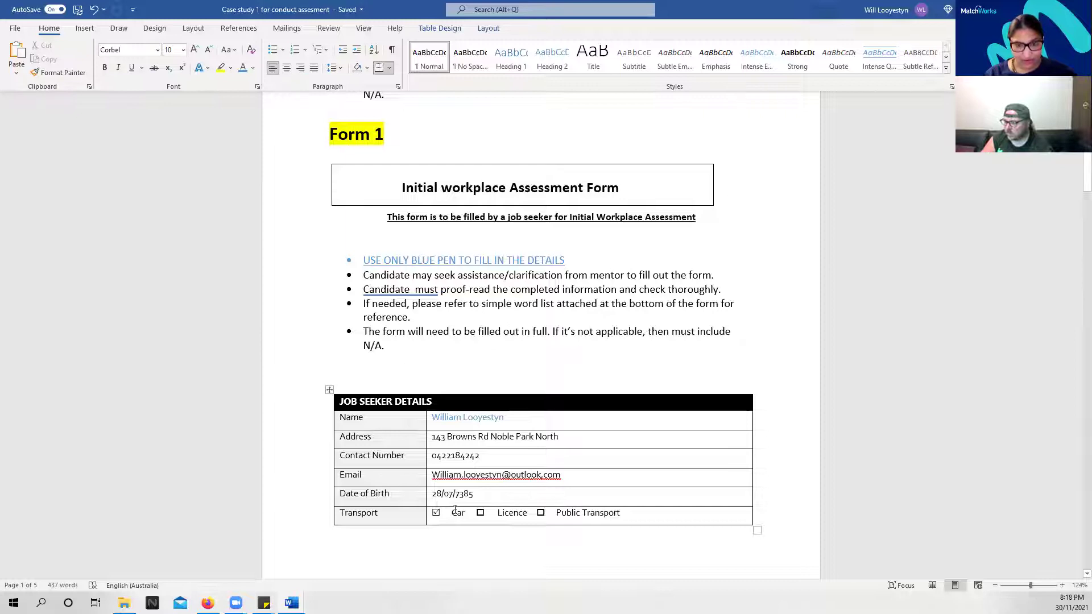
pyautogui.click(545, 472)
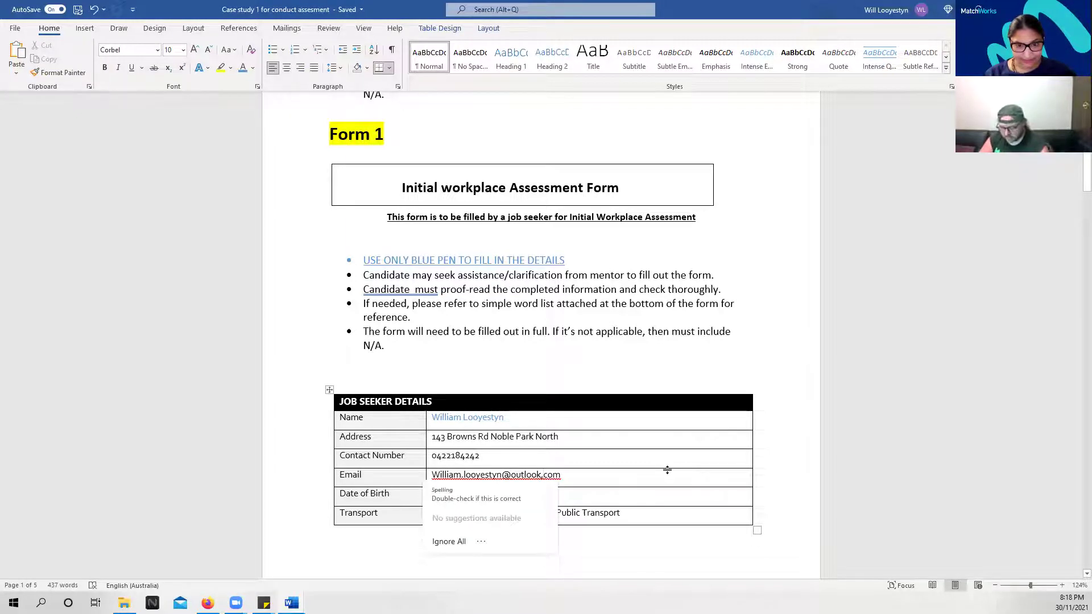
pyautogui.click(448, 541)
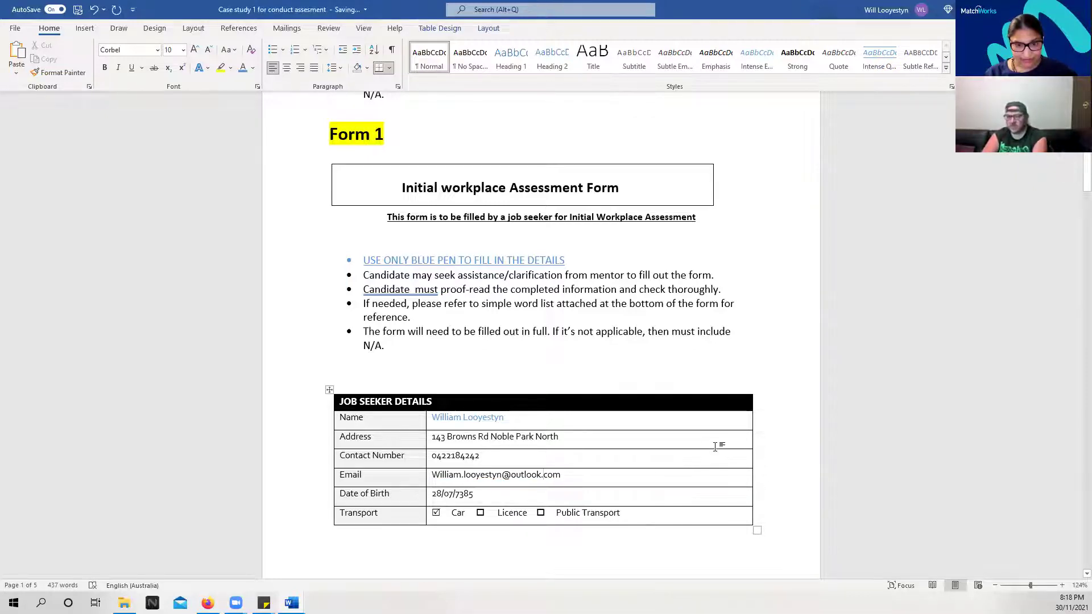
pyautogui.click(910, 393)
# Scroll to the Checklist table and type x in Spell check's Completed cell
pyautogui.scroll(-1, 911, 393)
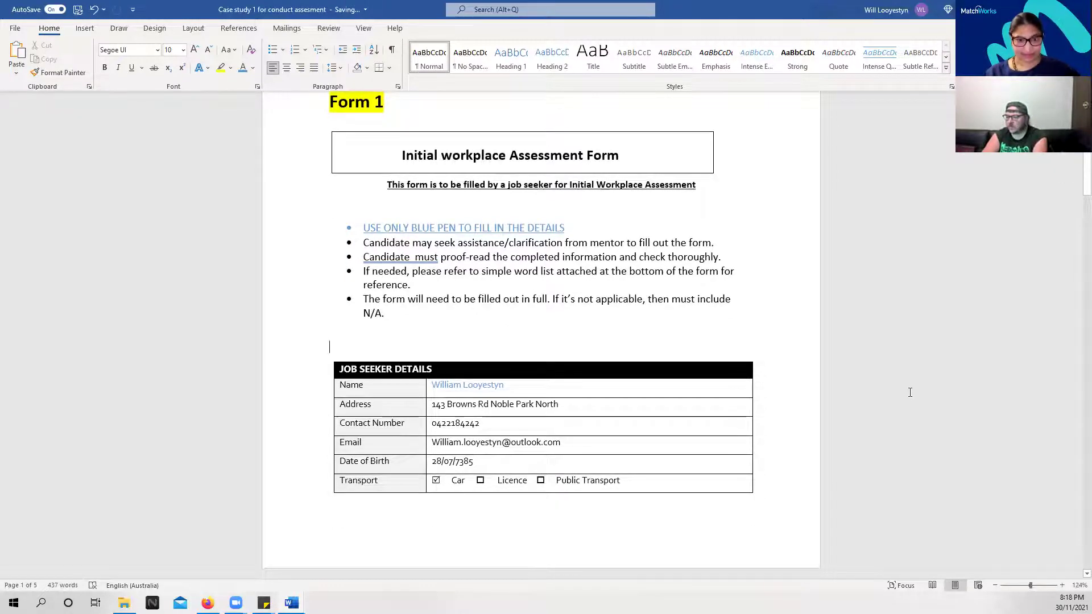
pyautogui.scroll(-2, 910, 392)
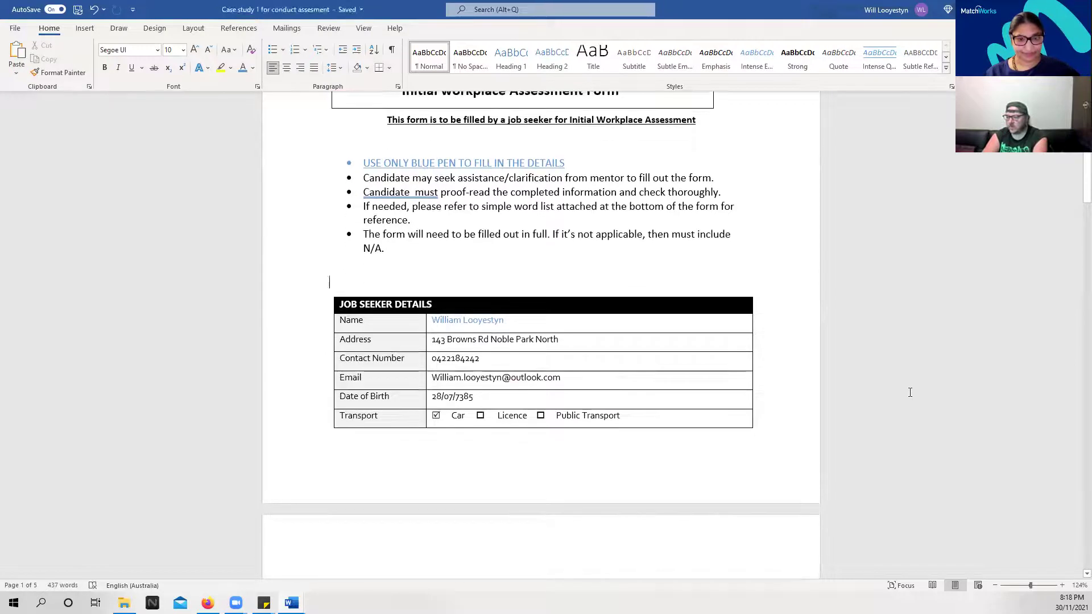
pyautogui.scroll(-12, 910, 393)
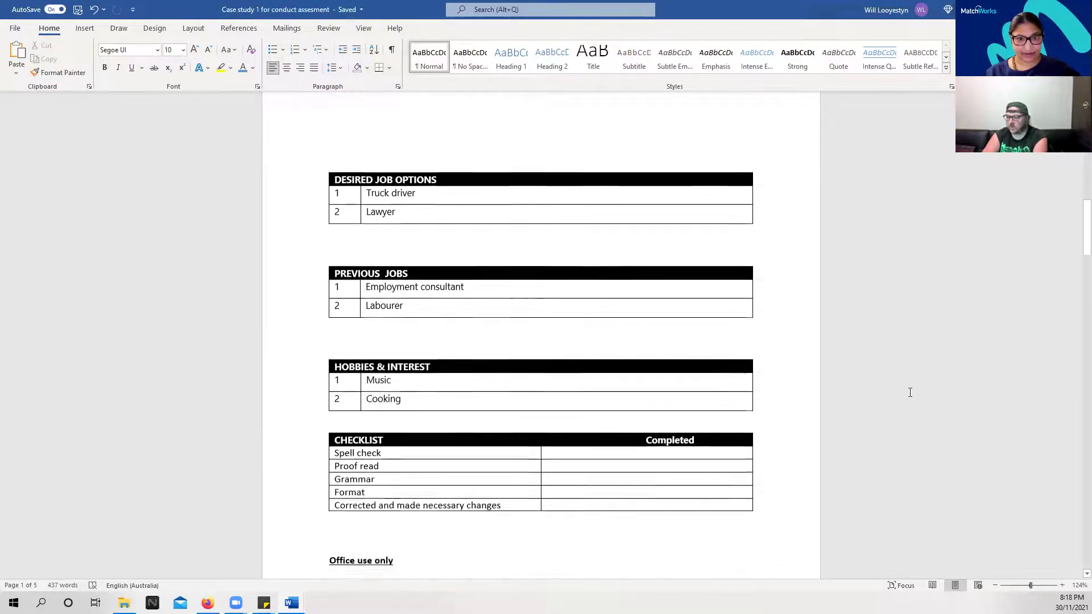
pyautogui.scroll(-1, 910, 392)
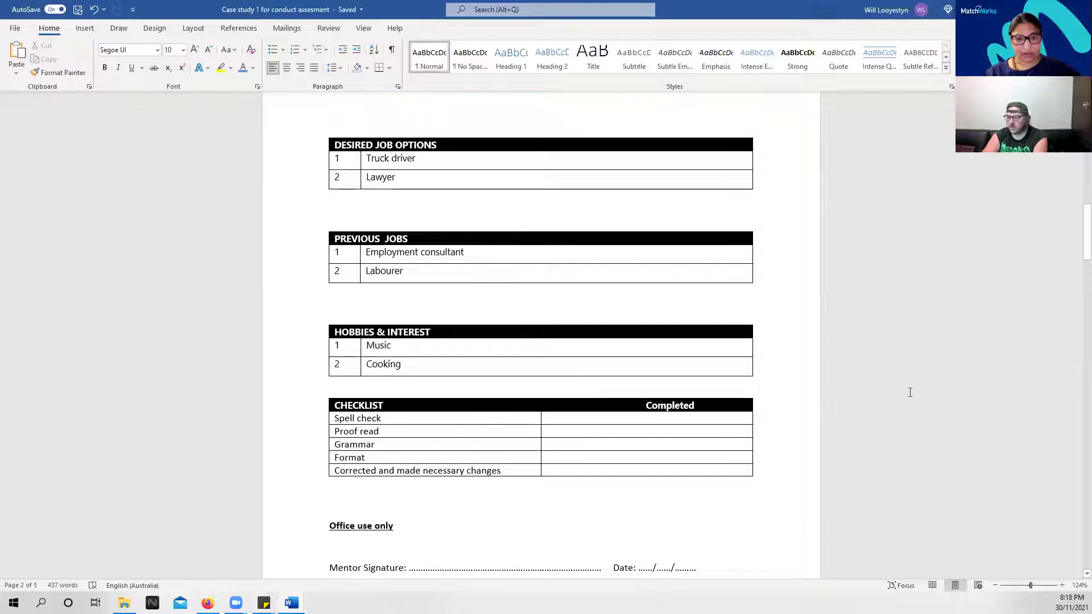
pyautogui.scroll(1, 910, 392)
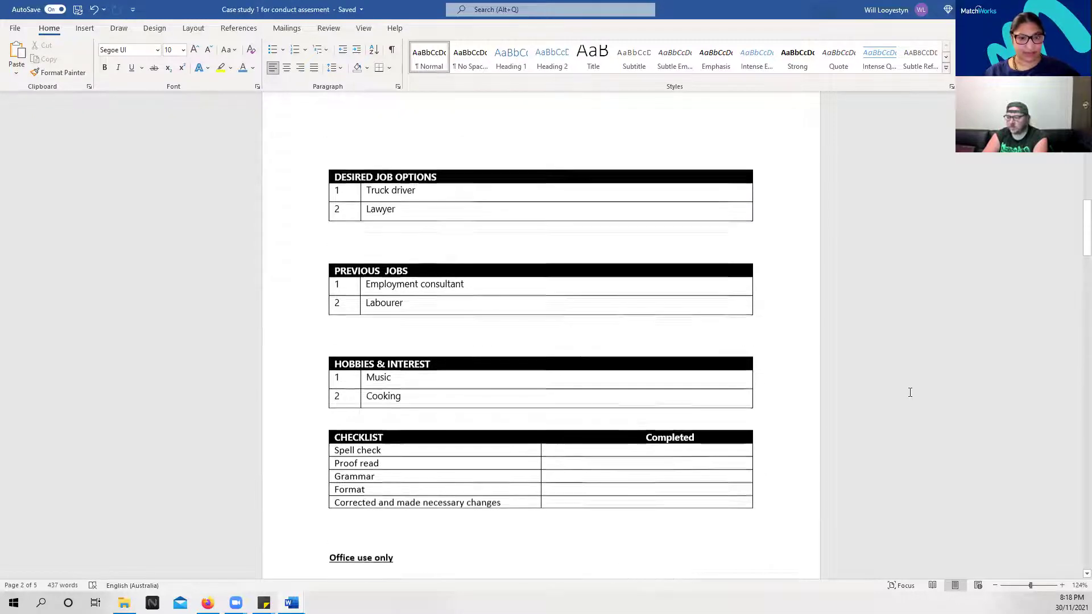
pyautogui.click(695, 450)
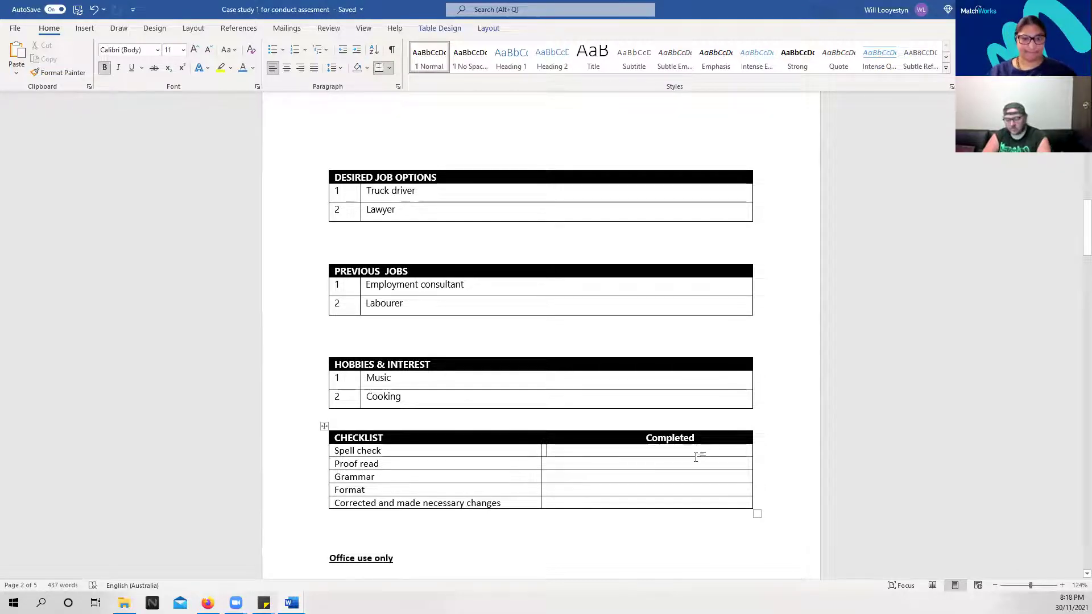
pyautogui.write('x')
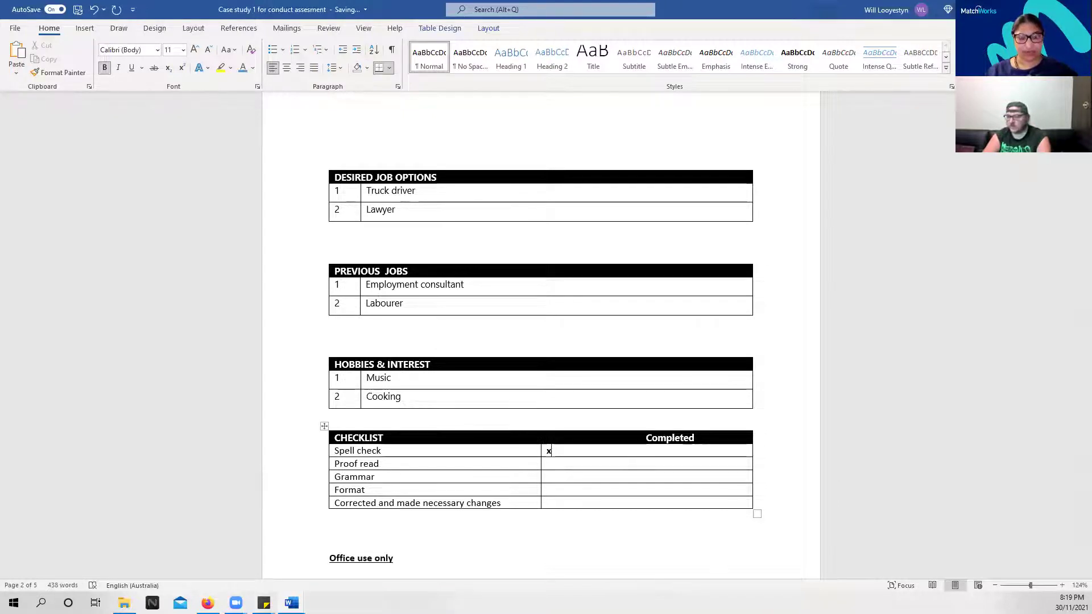
pyautogui.scroll(10, 681, 494)
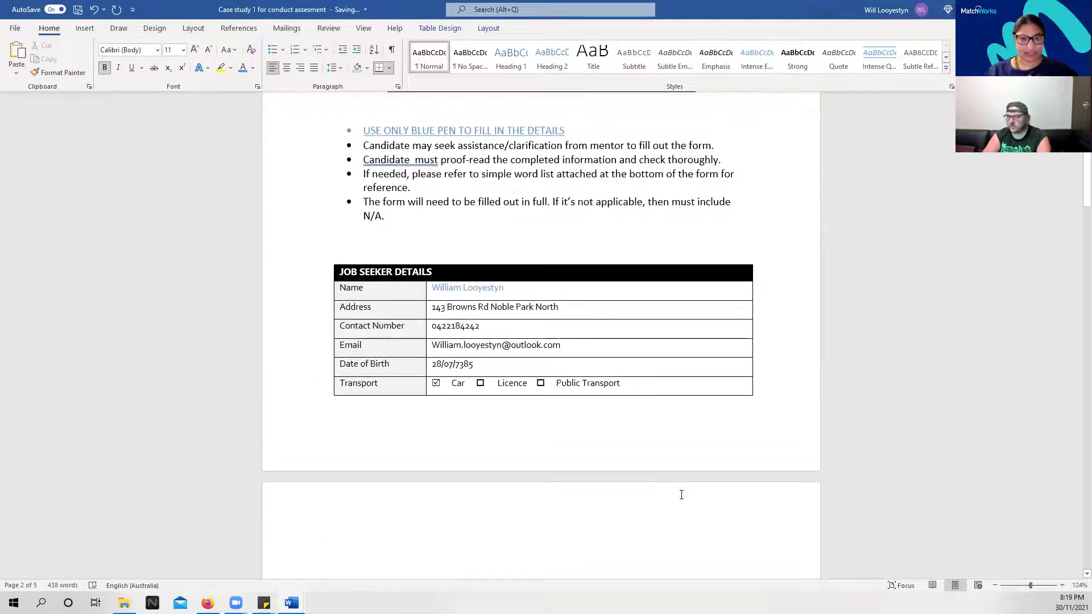
pyautogui.scroll(3, 681, 494)
pyautogui.scroll(-4, 682, 495)
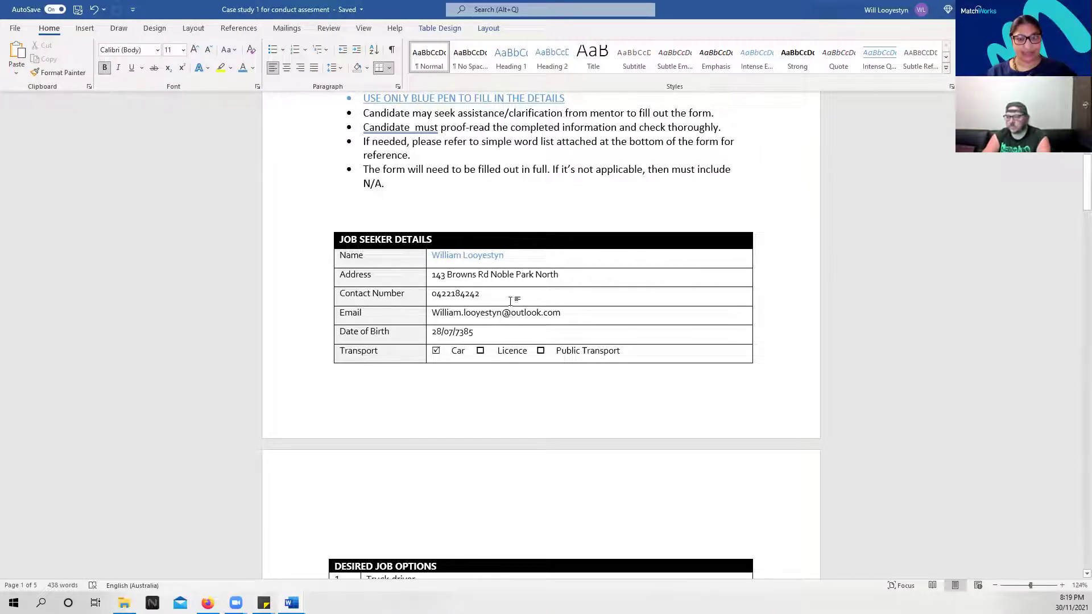
# Colour the Address, Contact number, Email and Date of birth entries blue
pyautogui.click(501, 276)
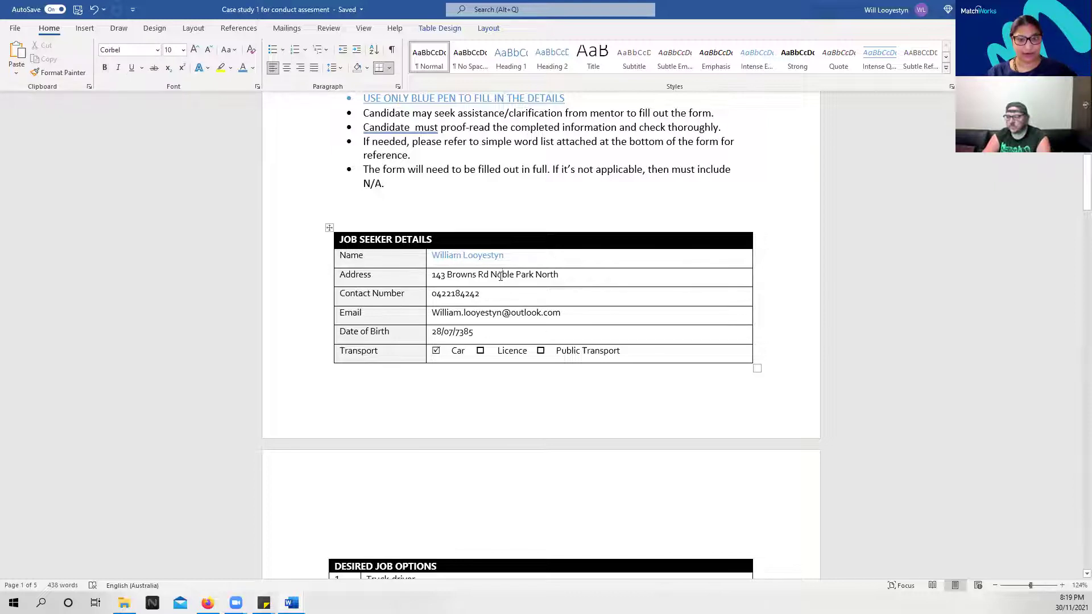
pyautogui.tripleClick(501, 276)
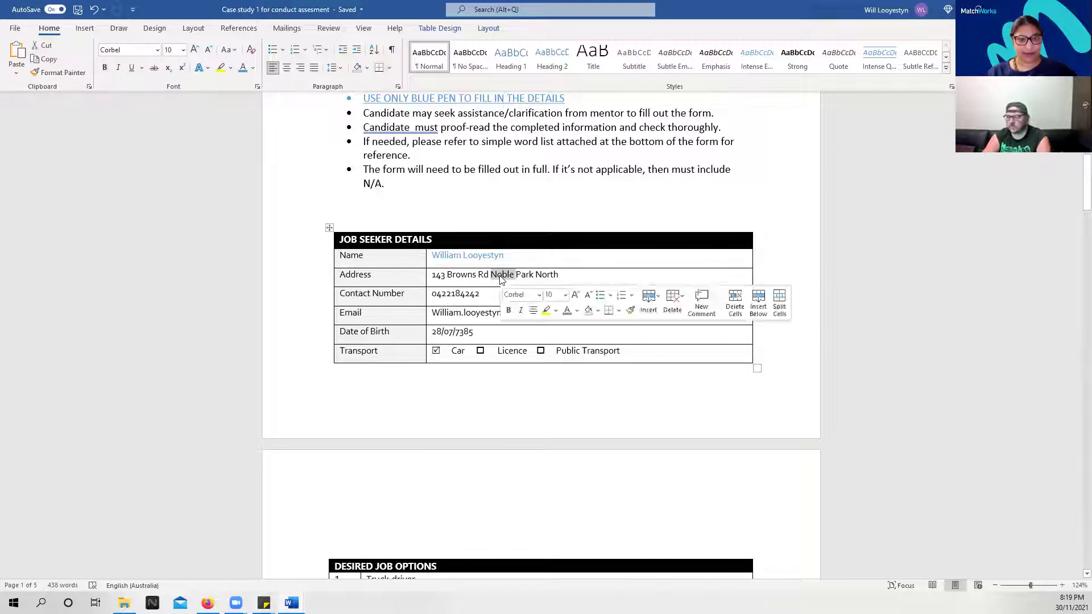
pyautogui.click(567, 311)
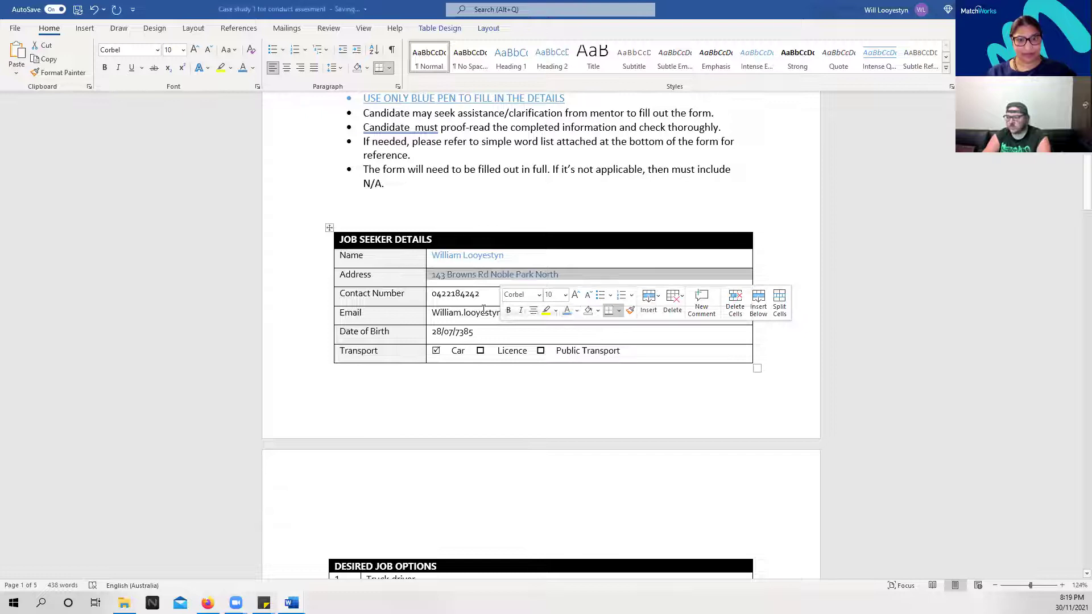
pyautogui.tripleClick(460, 293)
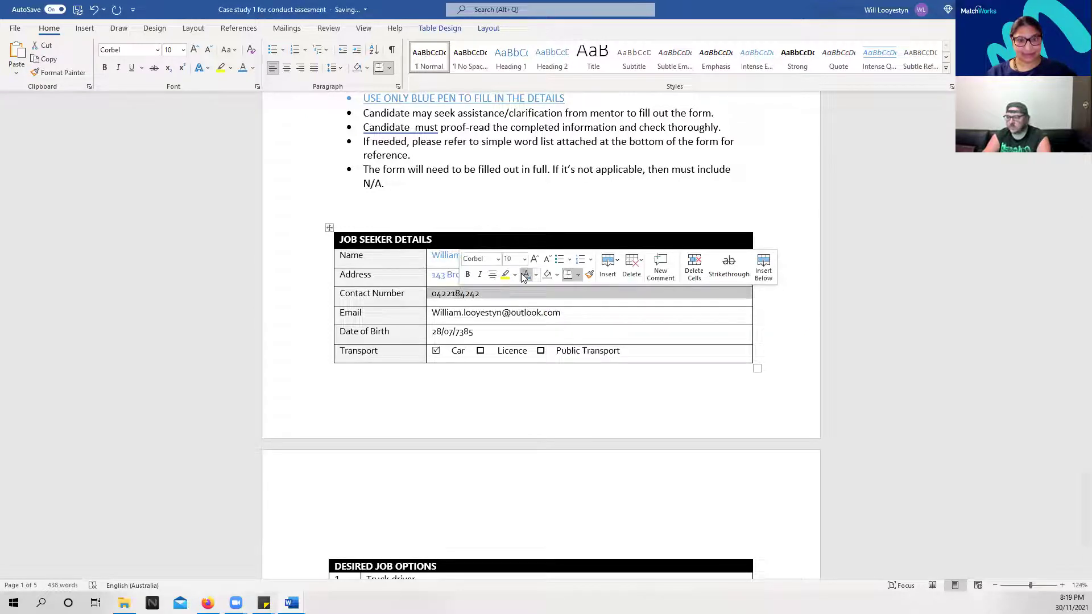
pyautogui.click(526, 274)
pyautogui.tripleClick(505, 313)
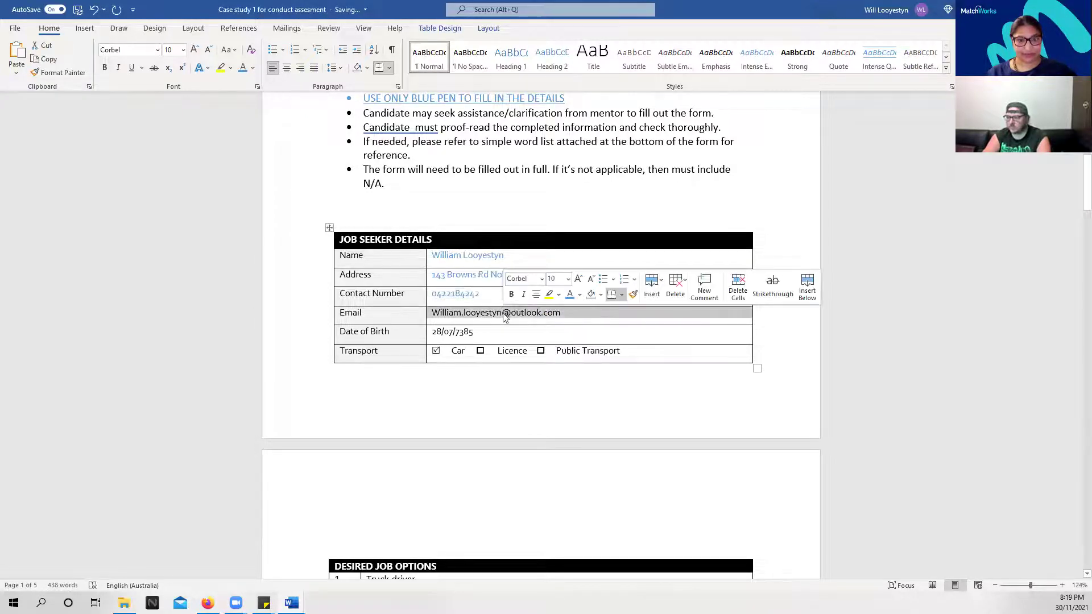
pyautogui.click(569, 294)
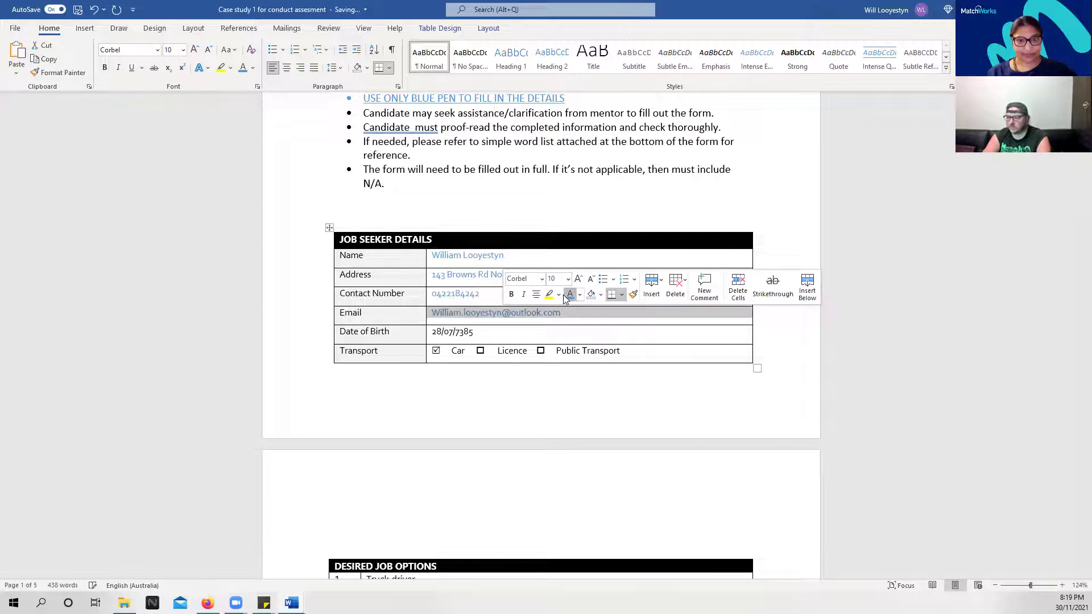
pyautogui.tripleClick(463, 331)
pyautogui.click(527, 313)
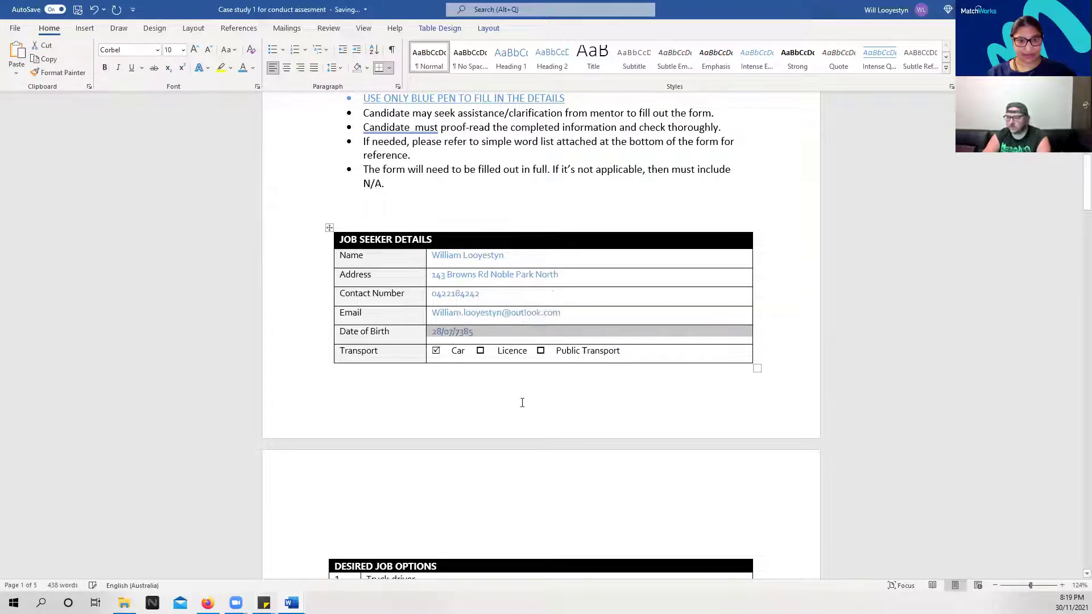
pyautogui.click(519, 417)
pyautogui.scroll(-3, 776, 414)
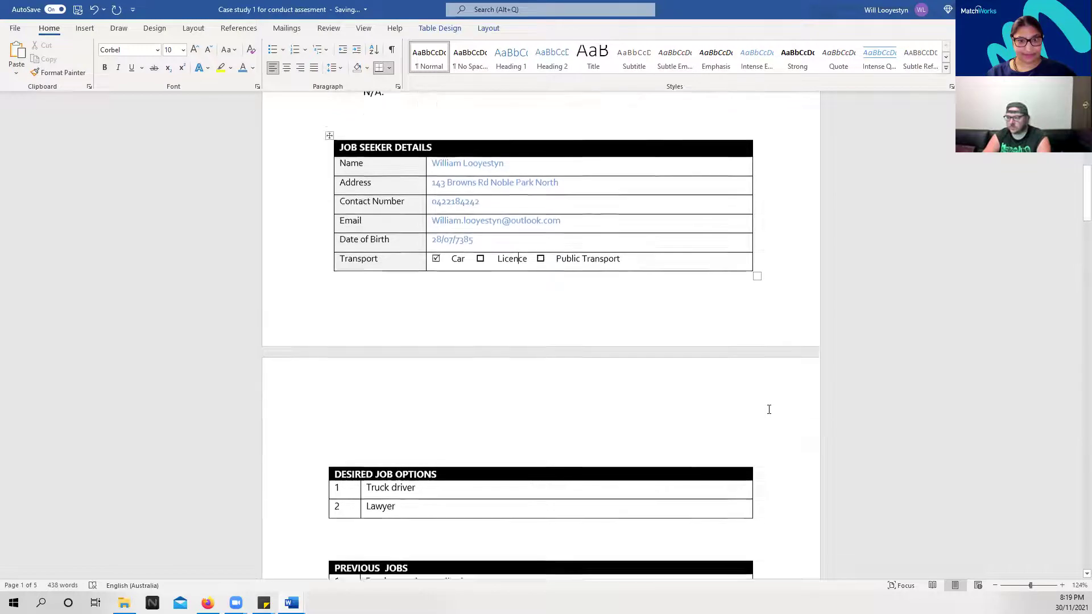
# Colour the desired jobs Truck driver and Lawyer blue
pyautogui.tripleClick(388, 482)
pyautogui.click(455, 514)
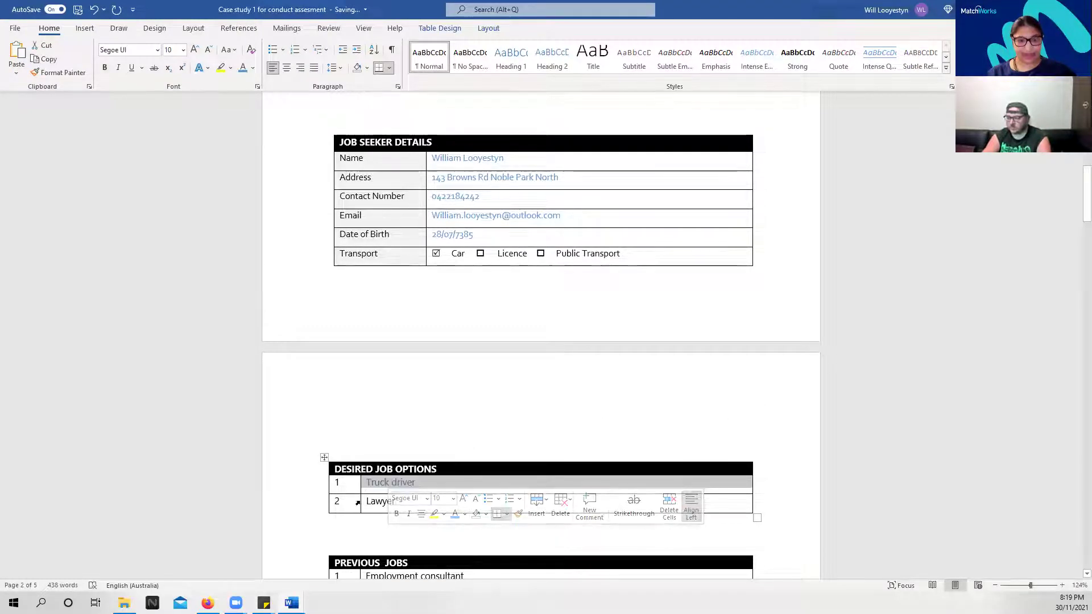
pyautogui.doubleClick(380, 501)
pyautogui.click(440, 488)
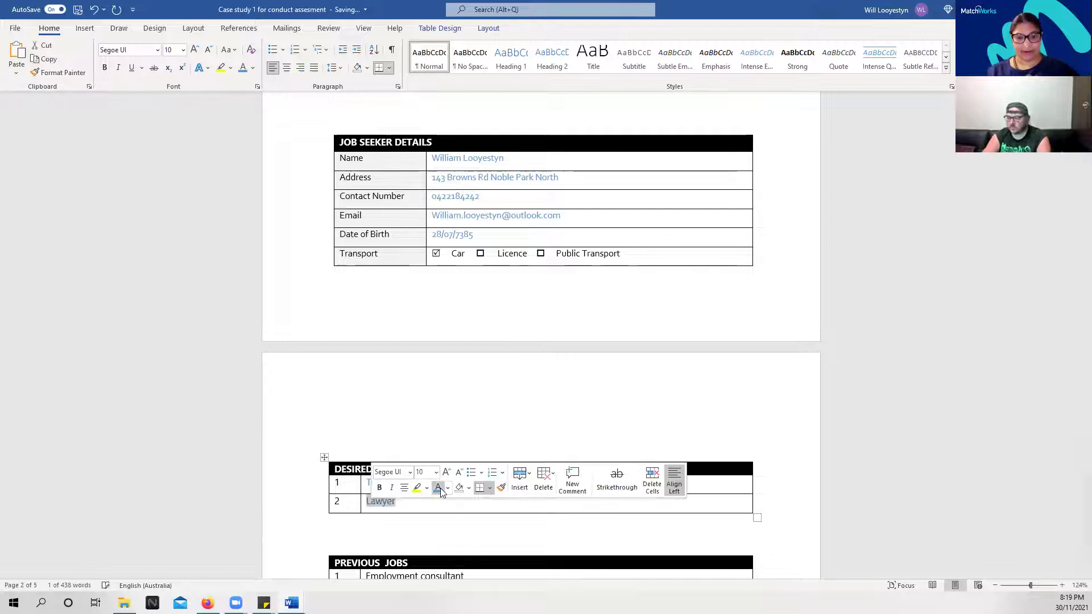
pyautogui.click(665, 536)
pyautogui.scroll(-3, 620, 458)
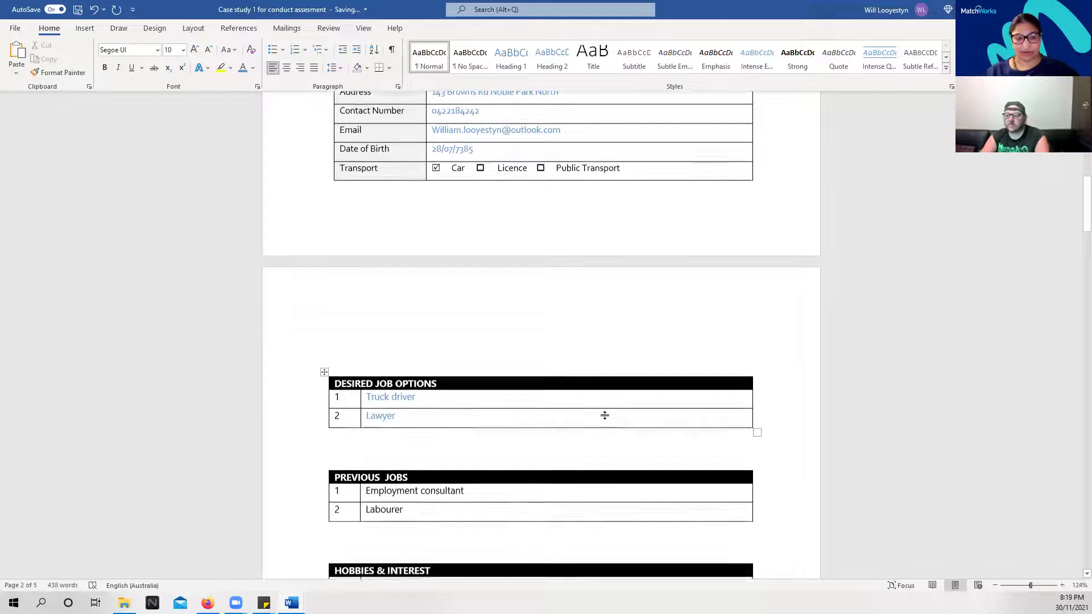
# Colour the previous jobs Employment consultant and Labourer blue
pyautogui.moveTo(434, 419); pyautogui.dragTo(689, 421)
pyautogui.click(499, 447)
pyautogui.doubleClick(387, 433)
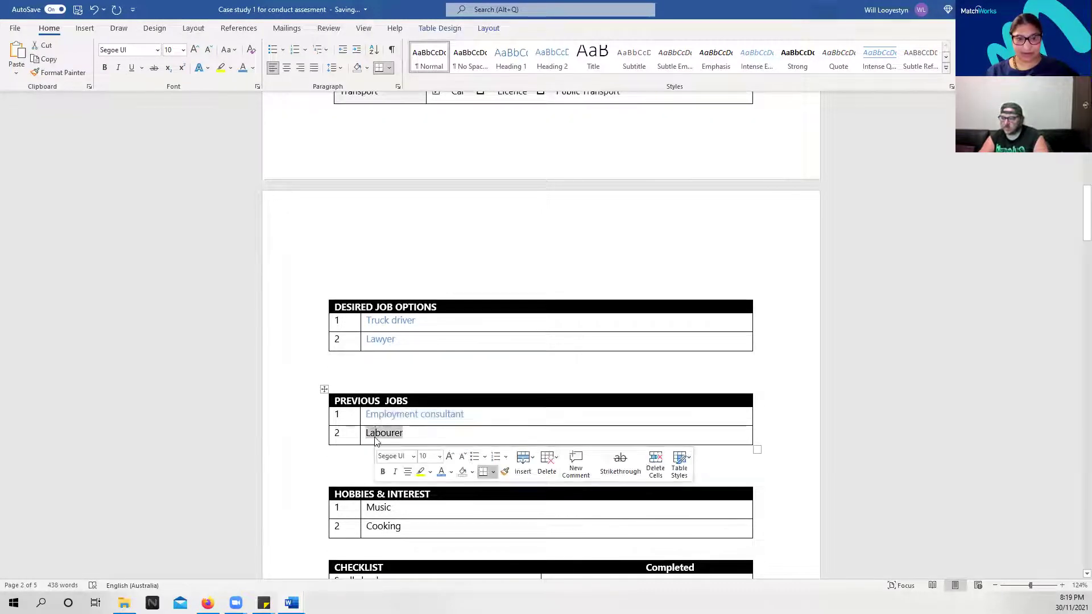
pyautogui.click(441, 471)
# Colour the hobbies Music and Cooking blue
pyautogui.tripleClick(429, 502)
pyautogui.click(444, 544)
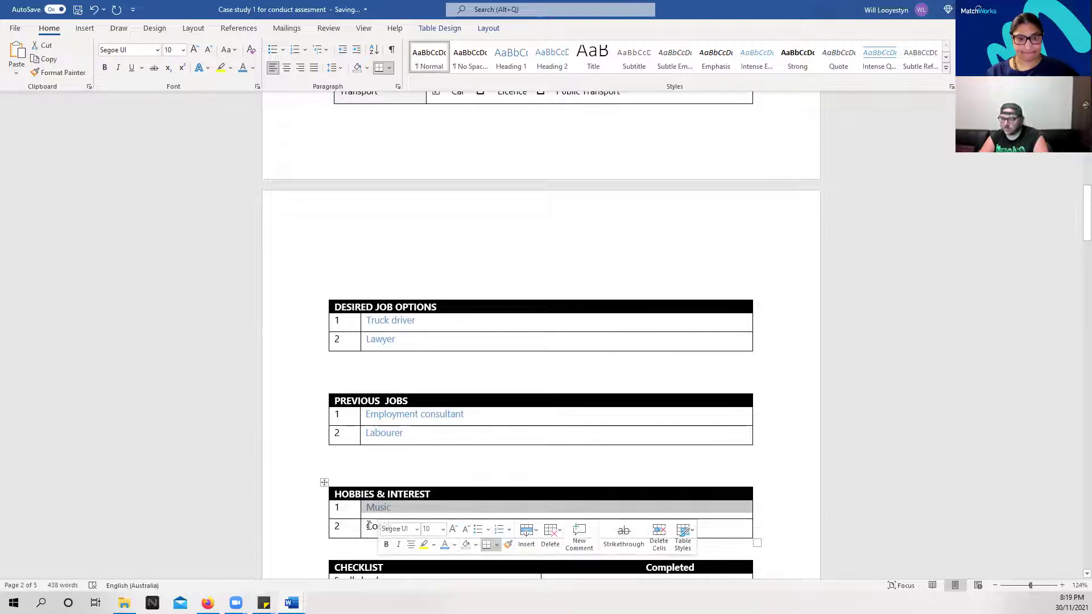
pyautogui.doubleClick(368, 526)
pyautogui.click(436, 559)
pyautogui.scroll(-2, 456, 478)
pyautogui.scroll(-2, 458, 477)
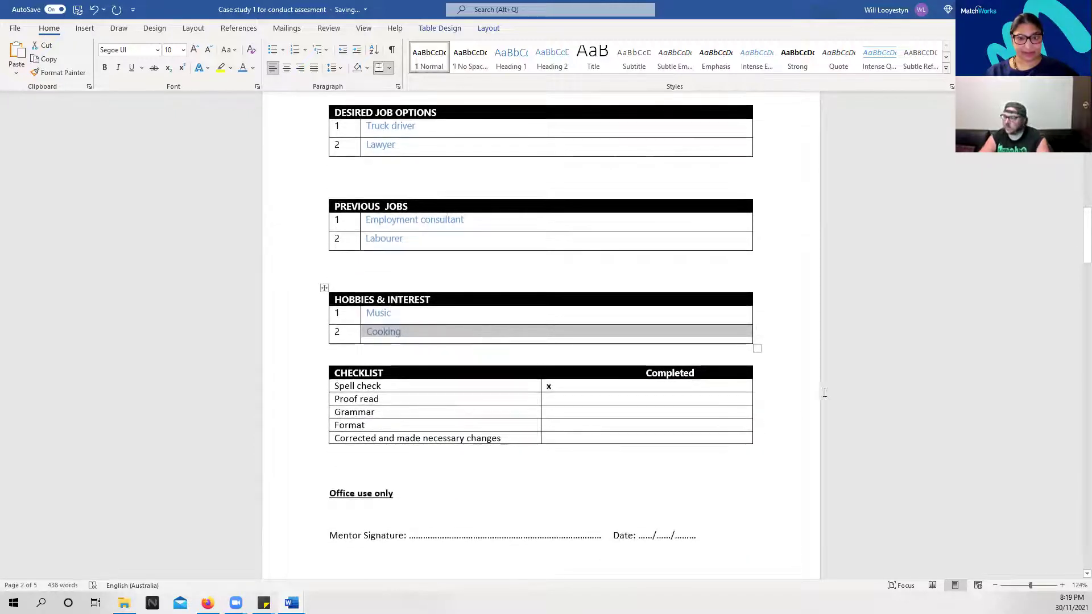
# Put an x in the Proof read and Grammar Completed cells
pyautogui.click(839, 374)
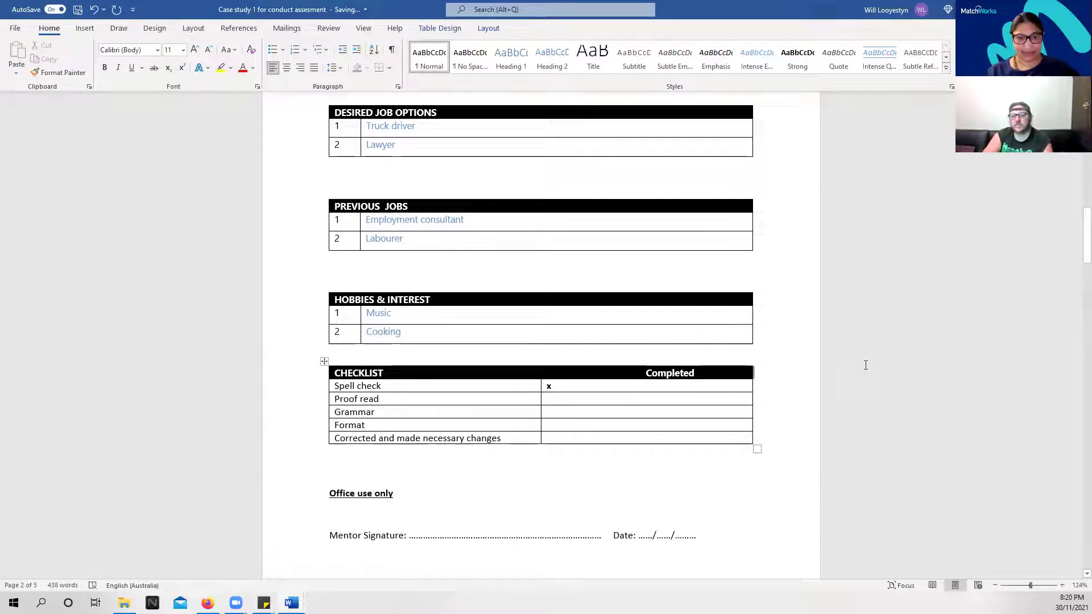
pyautogui.click(560, 400)
pyautogui.write('x')
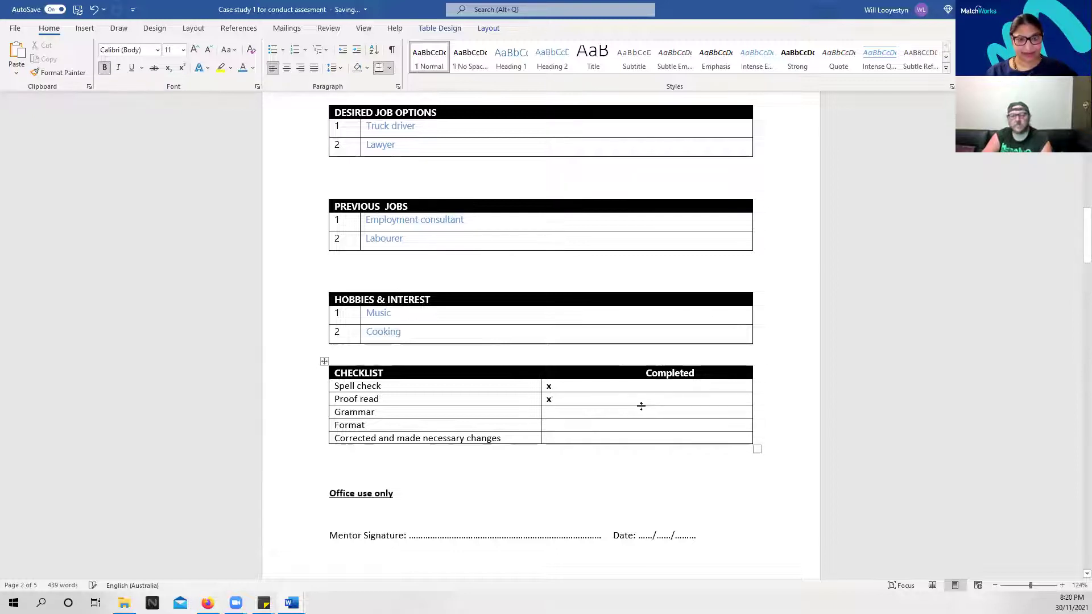
pyautogui.click(606, 413)
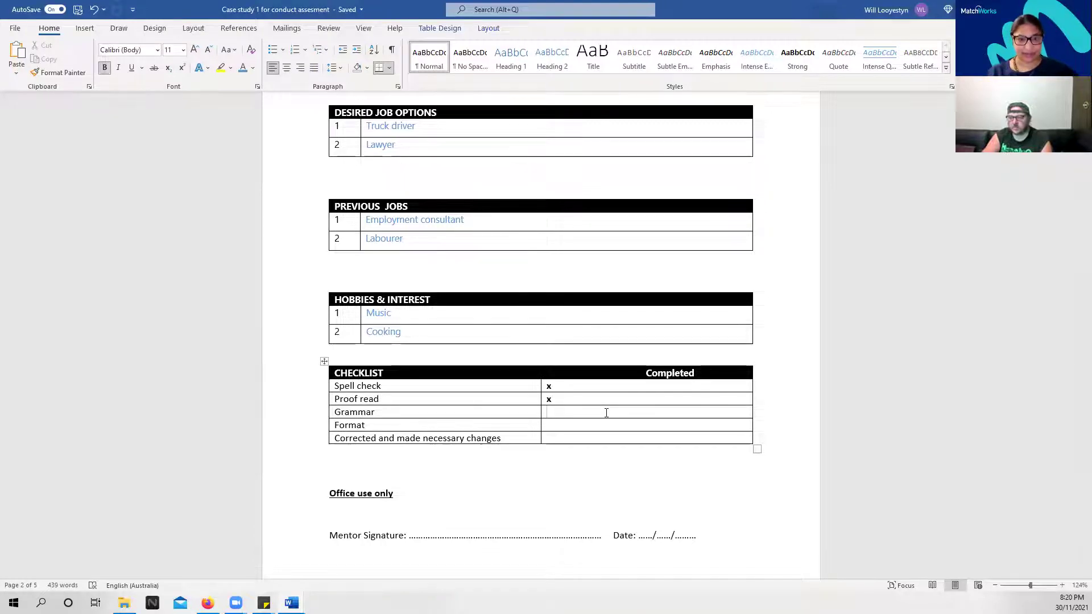
pyautogui.write('x')
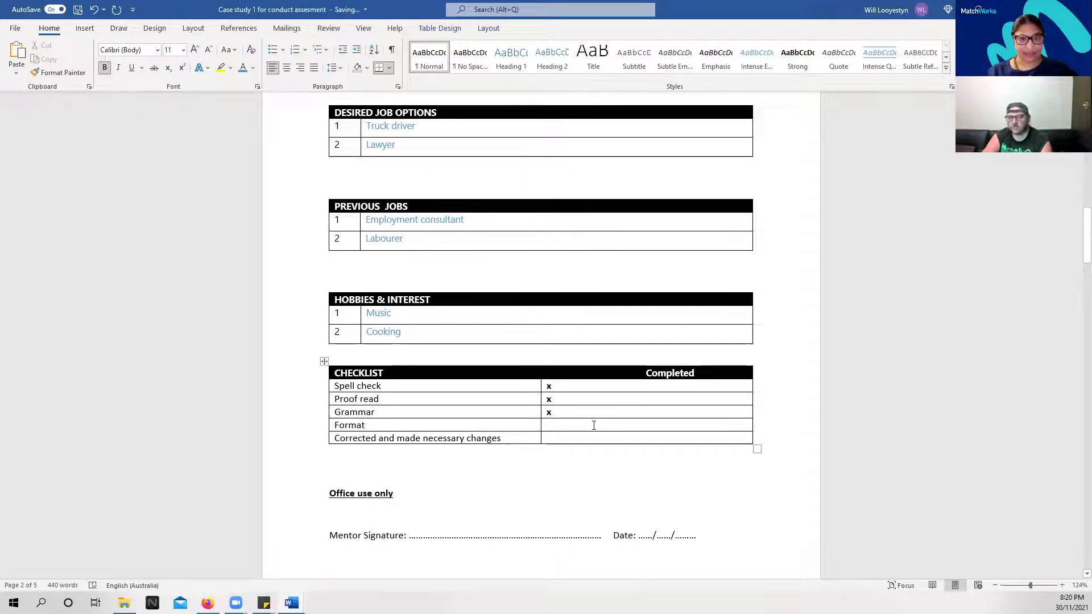
# Put an x in the Format and Corrected and made necessary changes Completed cells
pyautogui.scroll(10, 592, 425)
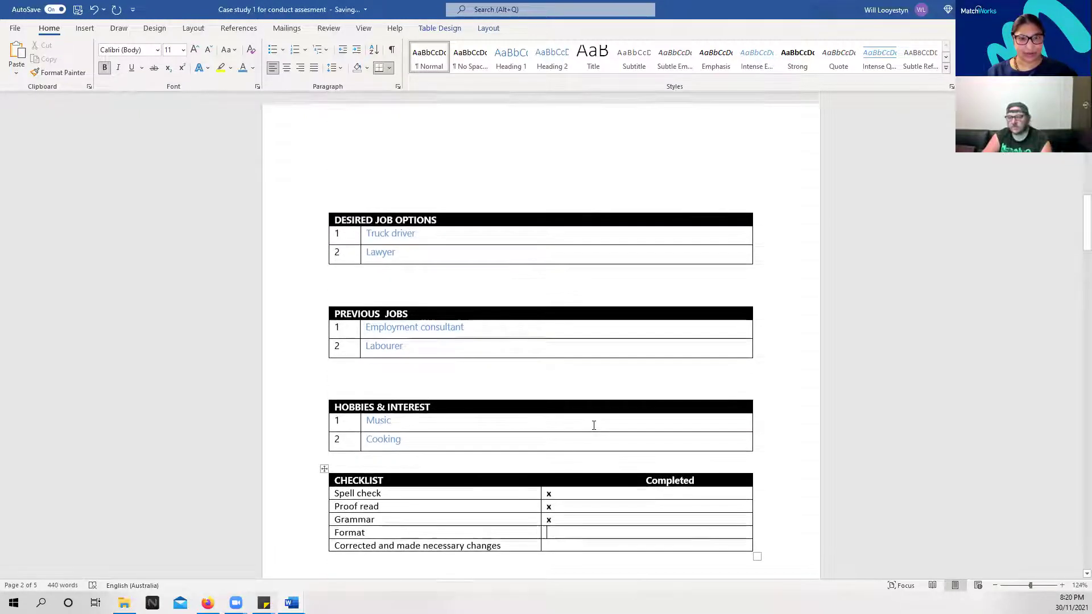
pyautogui.scroll(5, 594, 426)
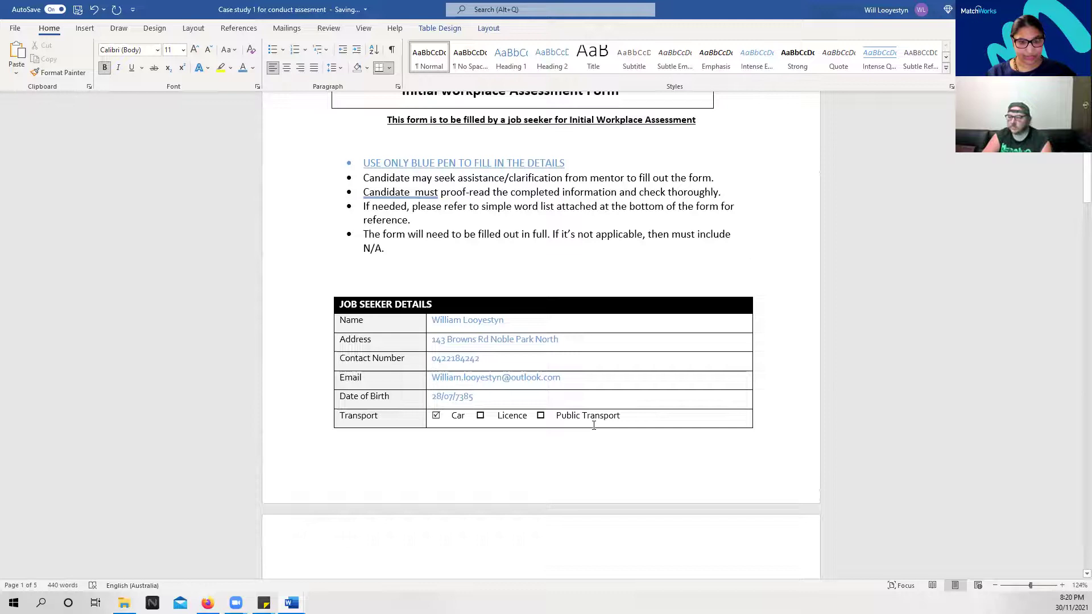
pyautogui.scroll(-4, 594, 425)
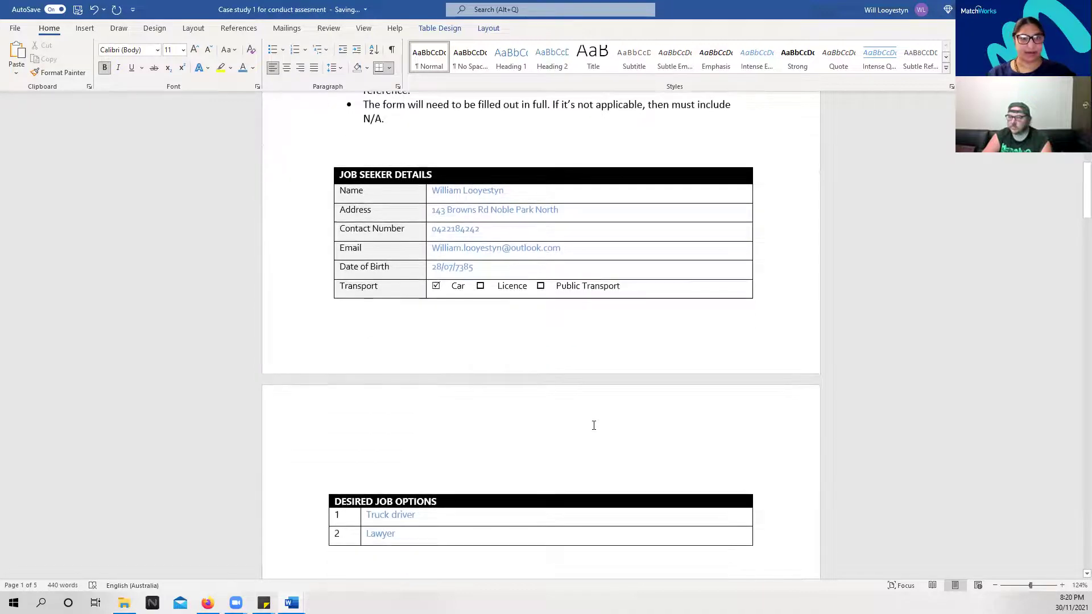
pyautogui.scroll(-10, 594, 425)
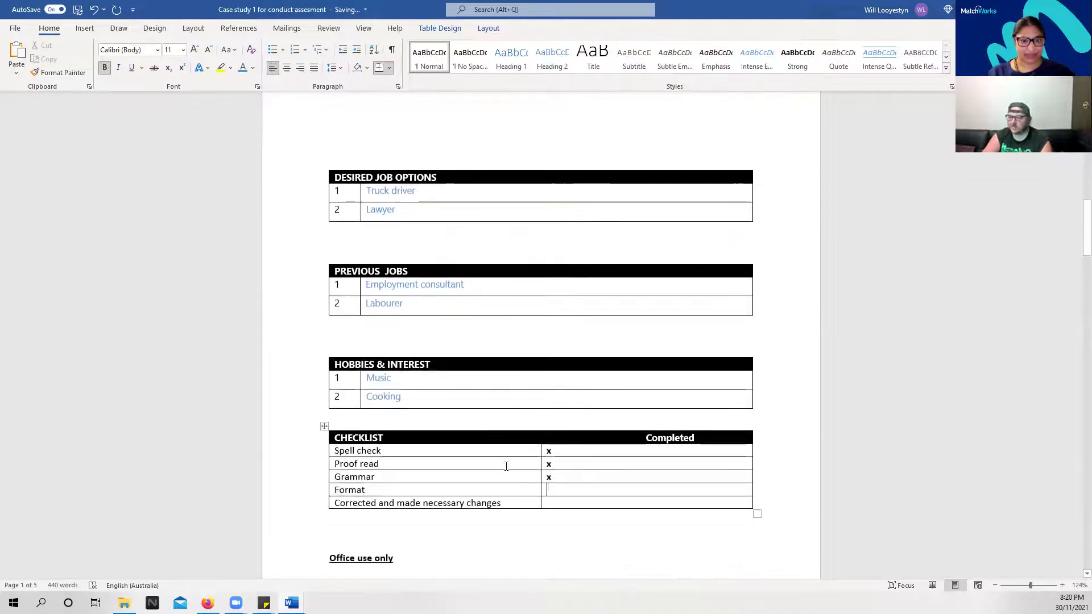
pyautogui.click(543, 490)
pyautogui.scroll(1, 541, 484)
pyautogui.write('x')
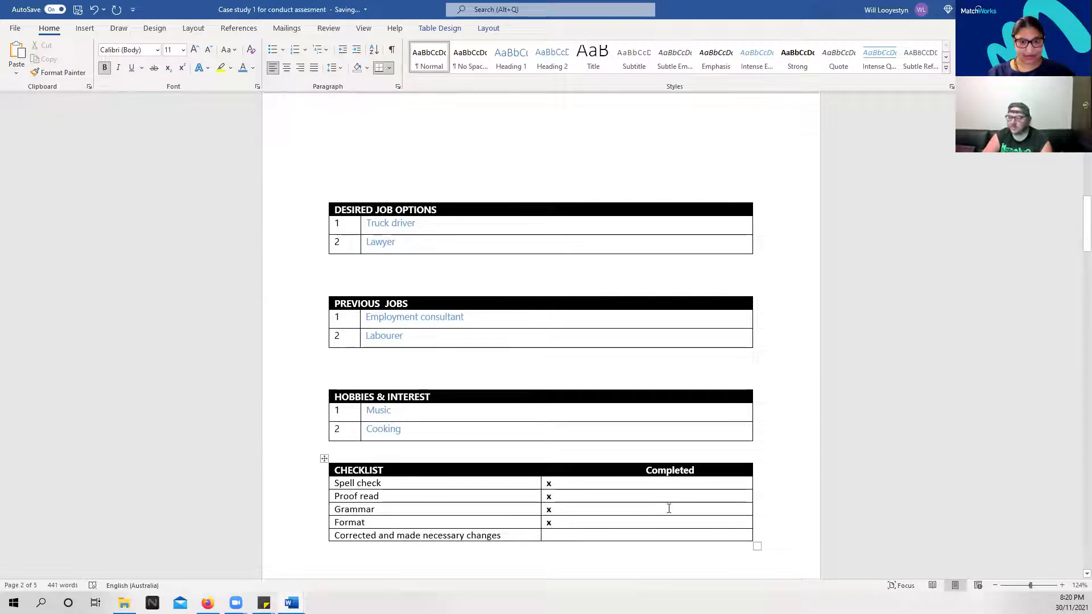
pyautogui.scroll(-2, 663, 442)
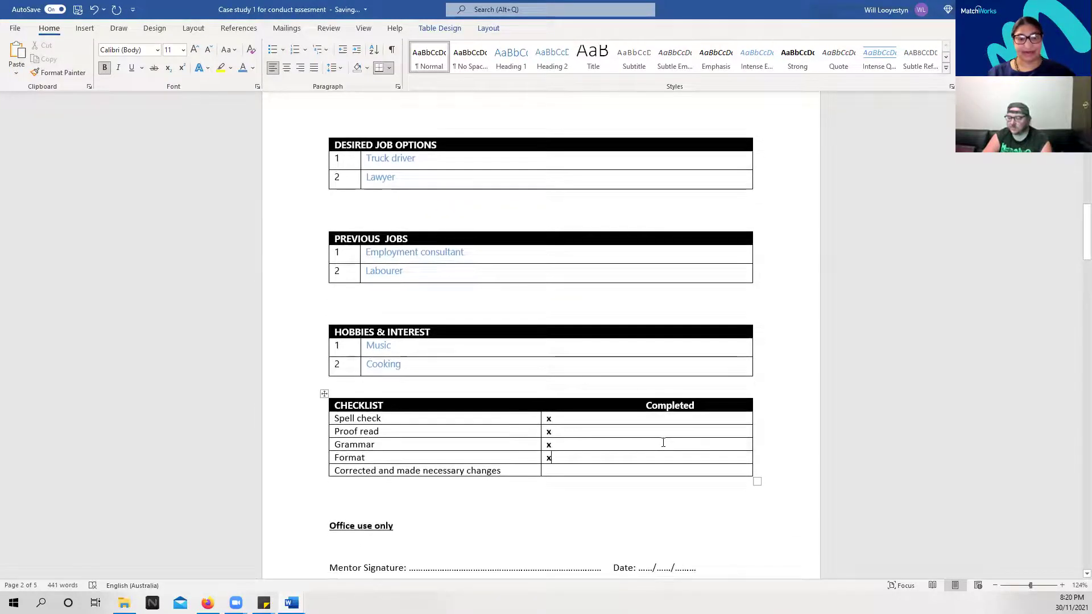
pyautogui.click(552, 472)
pyautogui.write('x')
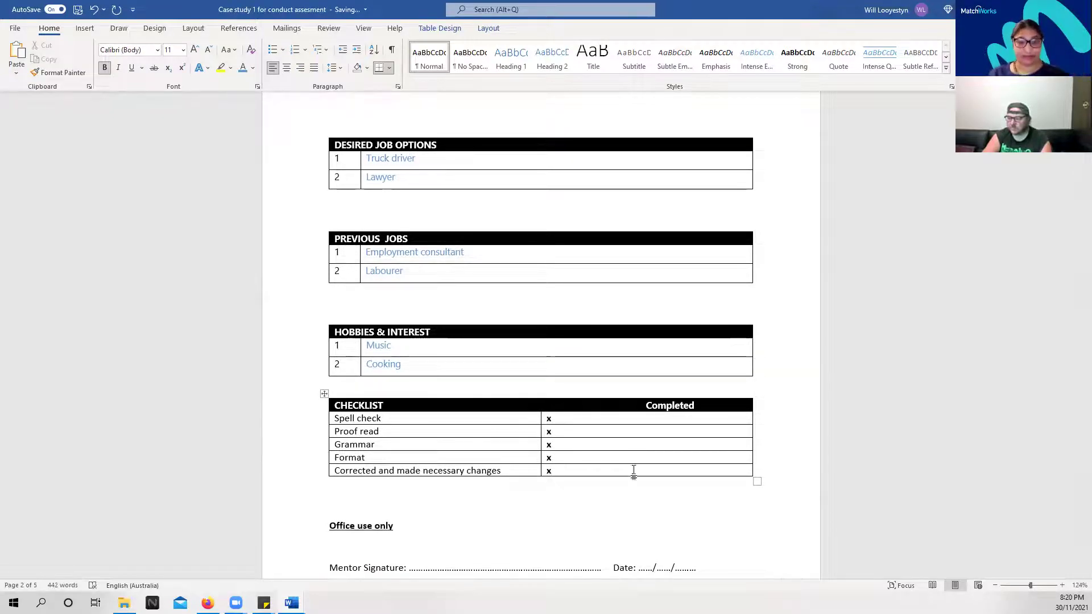
# Scroll through the finished Case study 1 form to review it
pyautogui.scroll(-9, 621, 438)
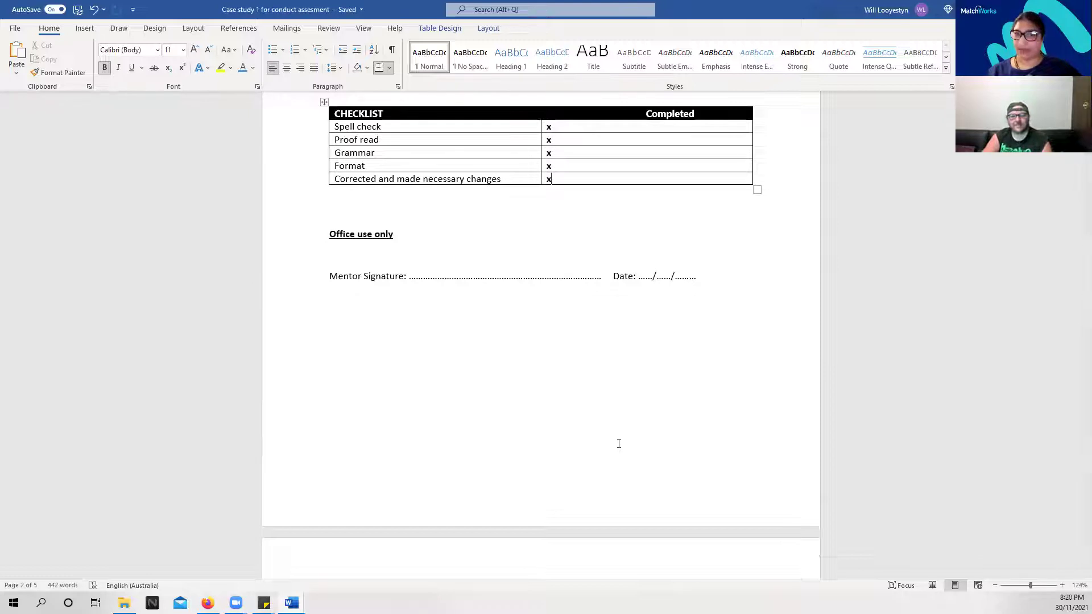
pyautogui.scroll(7, 568, 458)
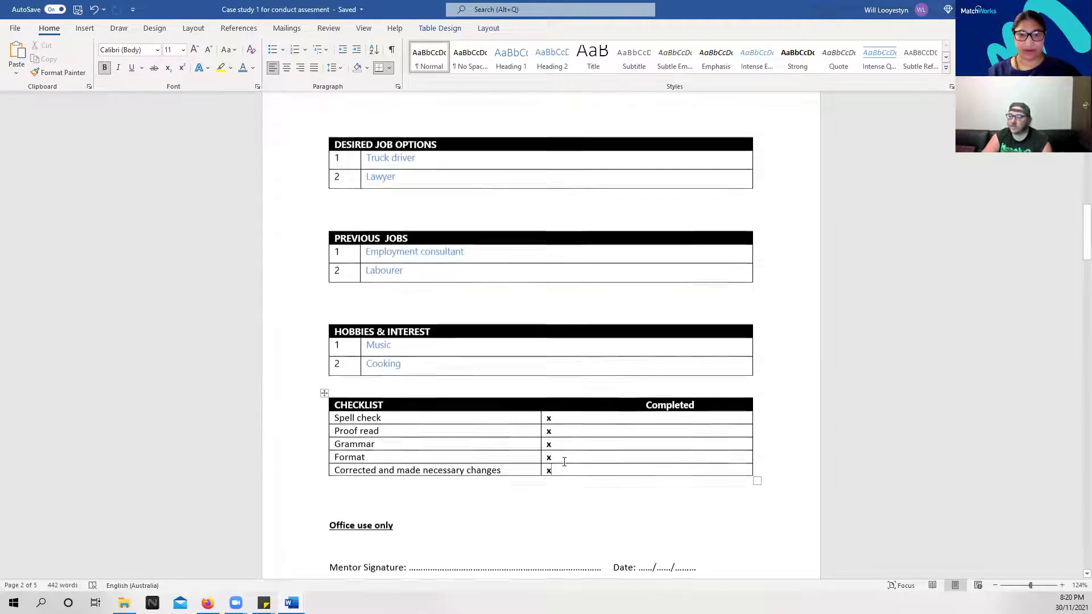
pyautogui.scroll(8, 564, 462)
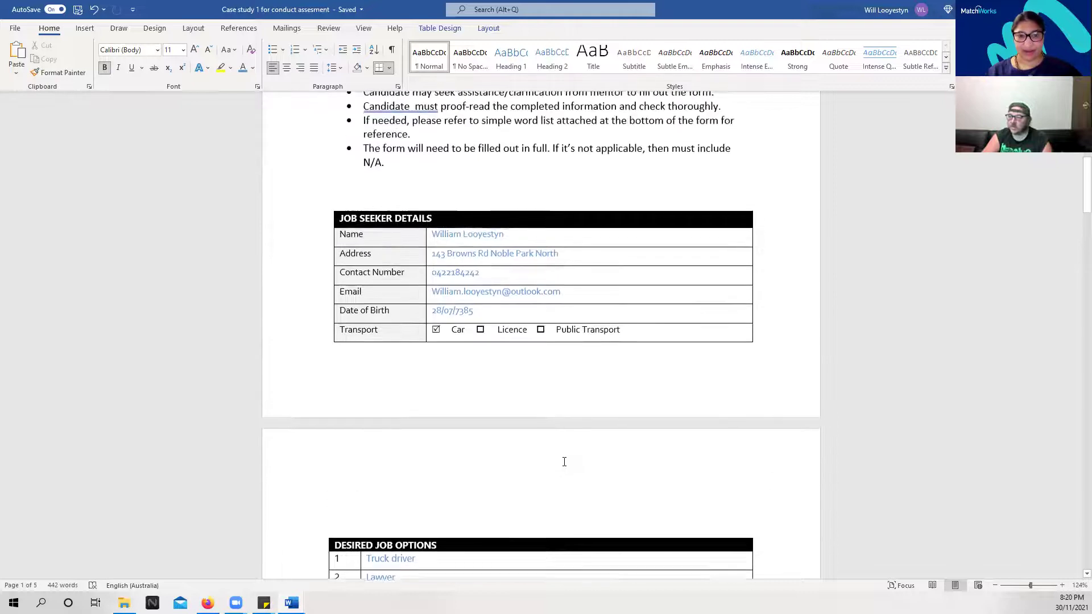
pyautogui.scroll(-7, 560, 470)
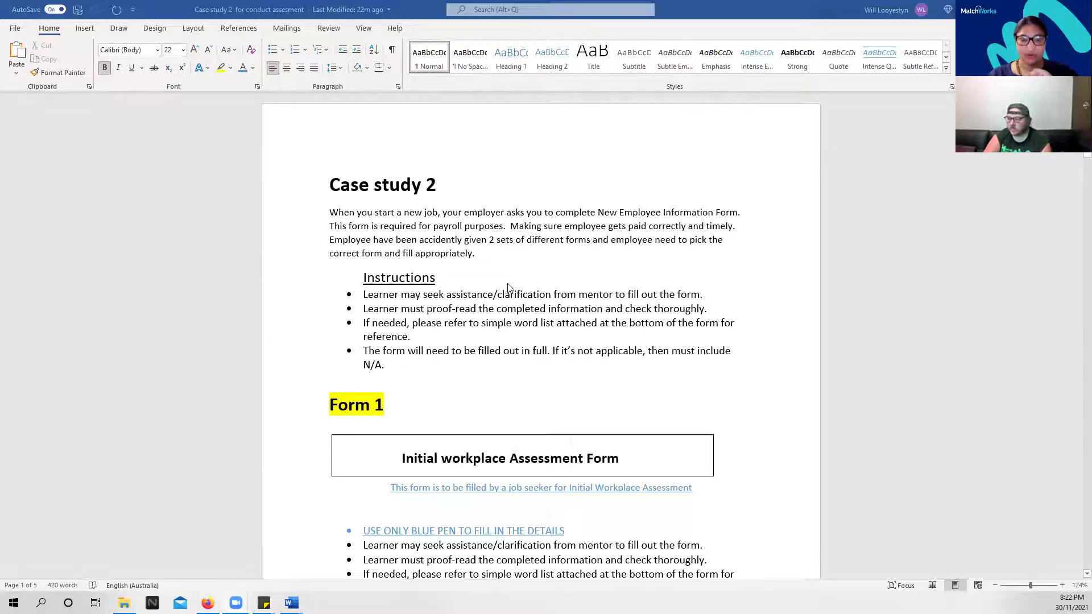
# Scroll to Form 1 and start typing the job seeker's first name in the Name cell
pyautogui.scroll(-1, 509, 288)
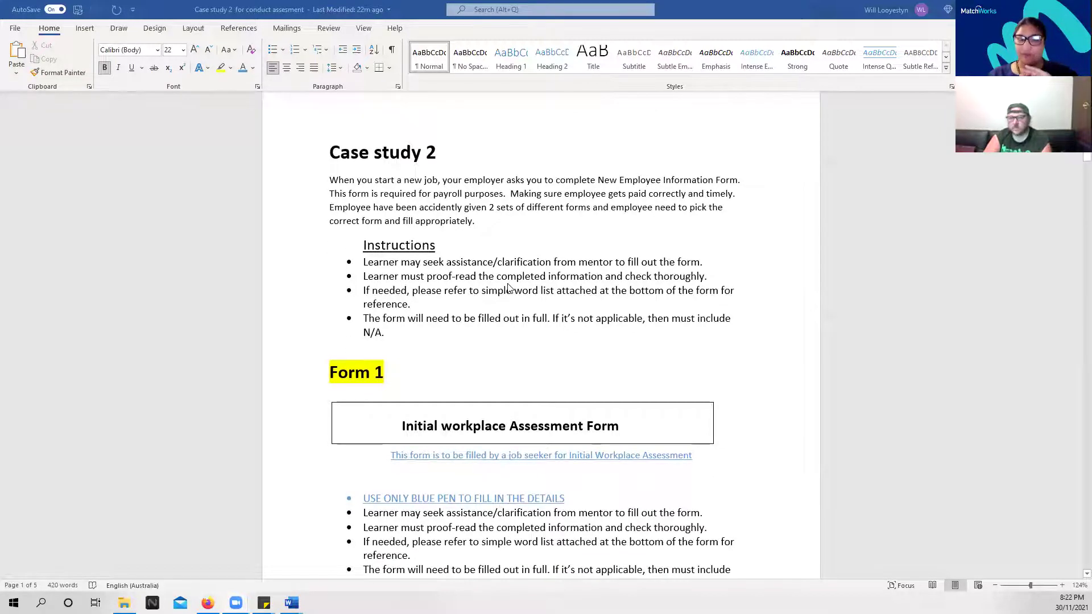
pyautogui.scroll(-1, 510, 288)
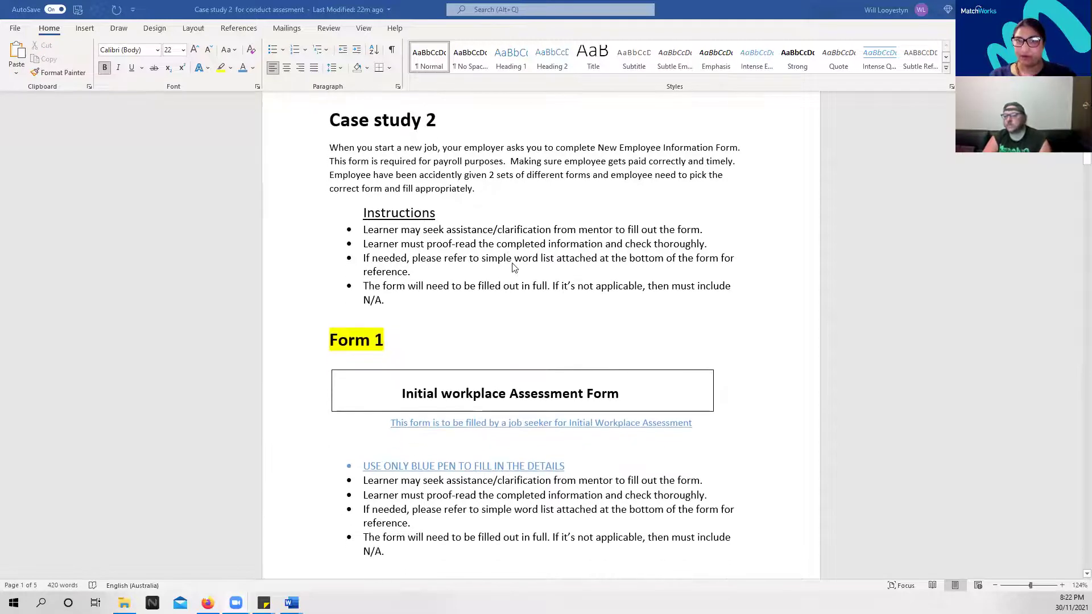
pyautogui.scroll(-7, 510, 339)
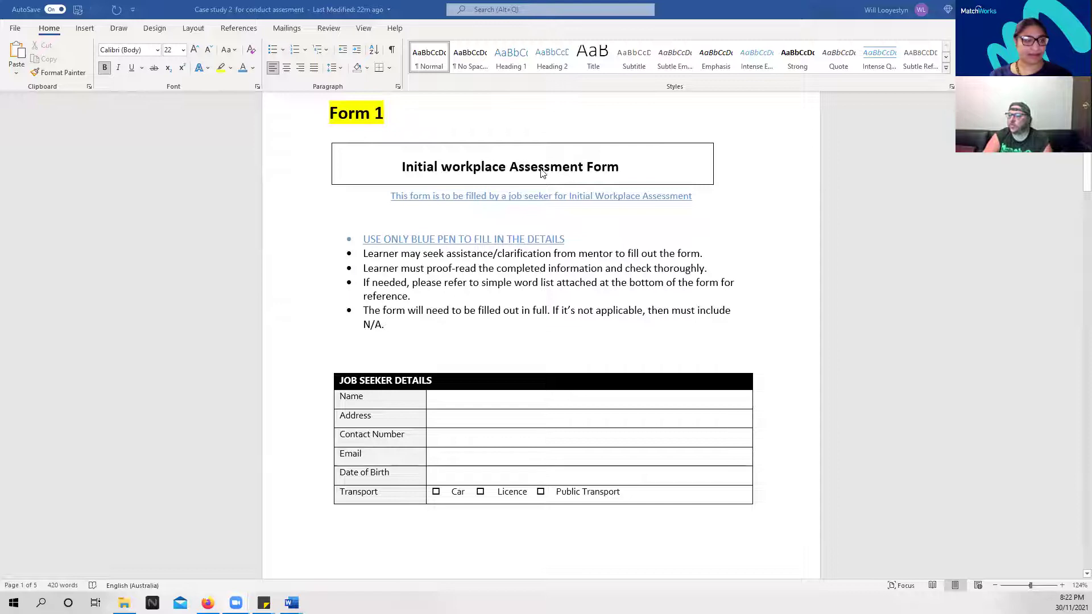
pyautogui.doubleClick(442, 395)
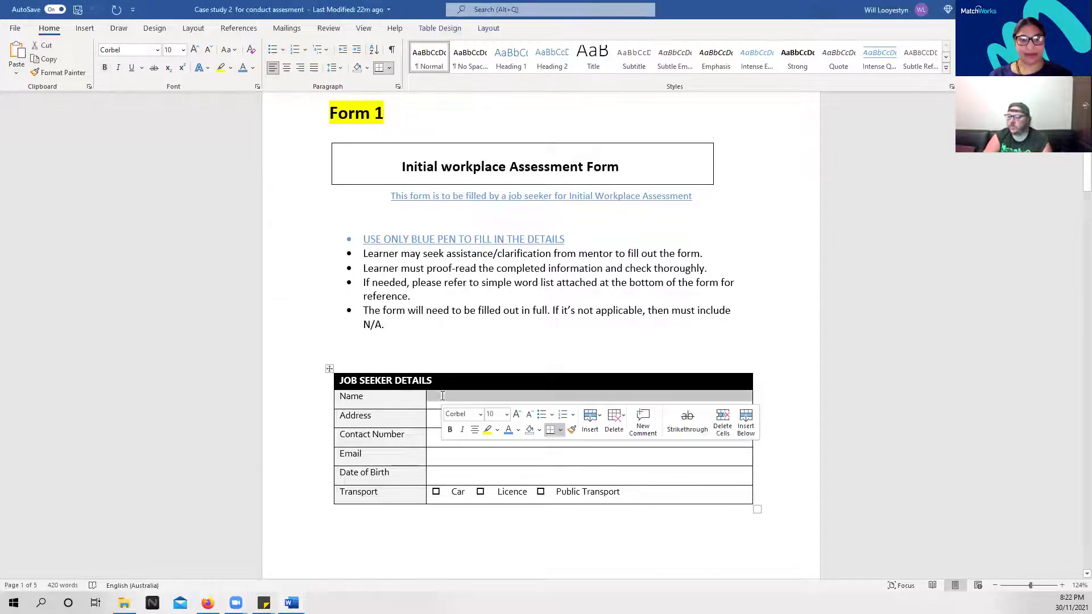
pyautogui.click(432, 401)
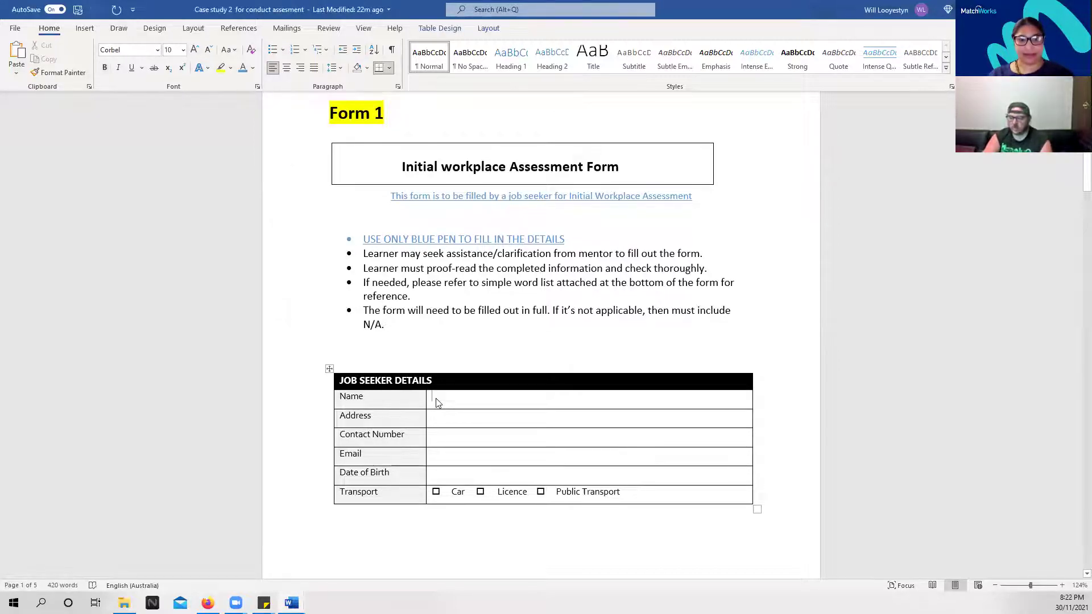
pyautogui.write('Willai ')
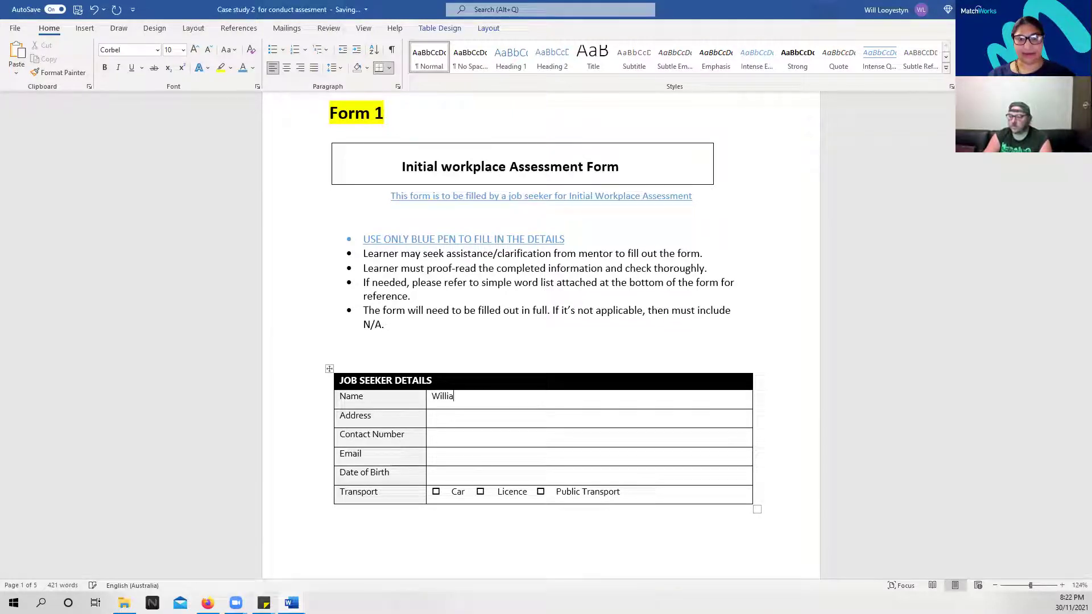
pyautogui.write('m')
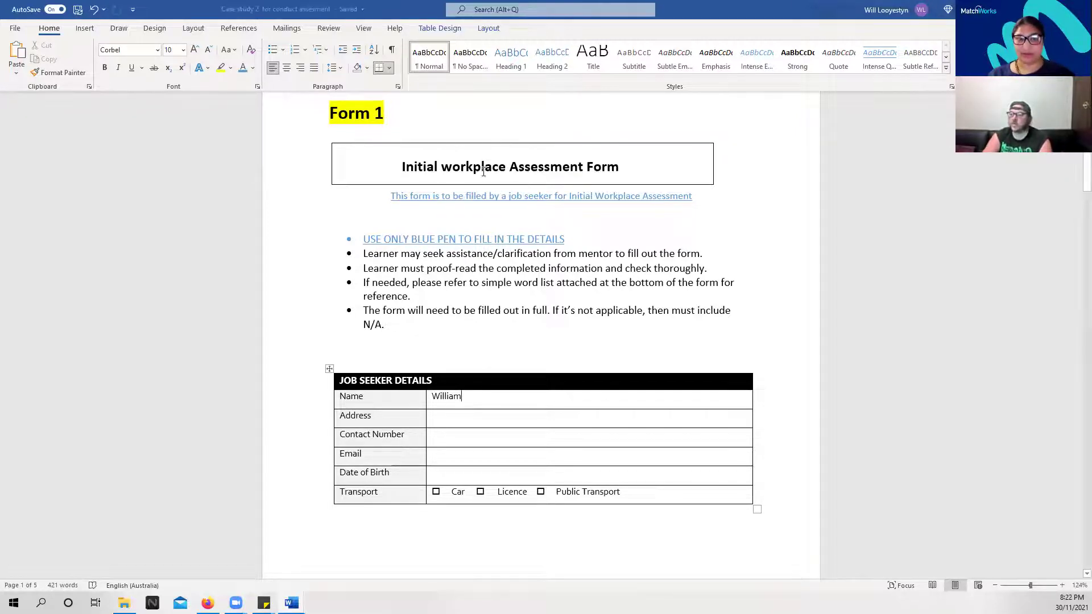
# Scroll past Form 1 and the word list to the blank Form 2 New Employee Details table
pyautogui.scroll(8, 491, 308)
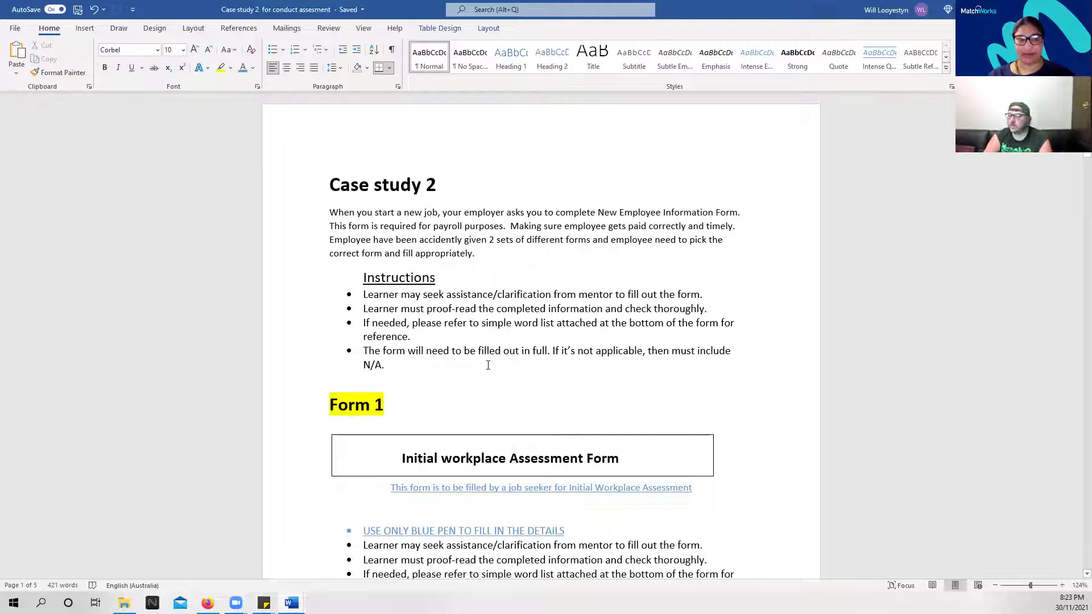
pyautogui.scroll(-1, 487, 364)
pyautogui.scroll(-6, 487, 366)
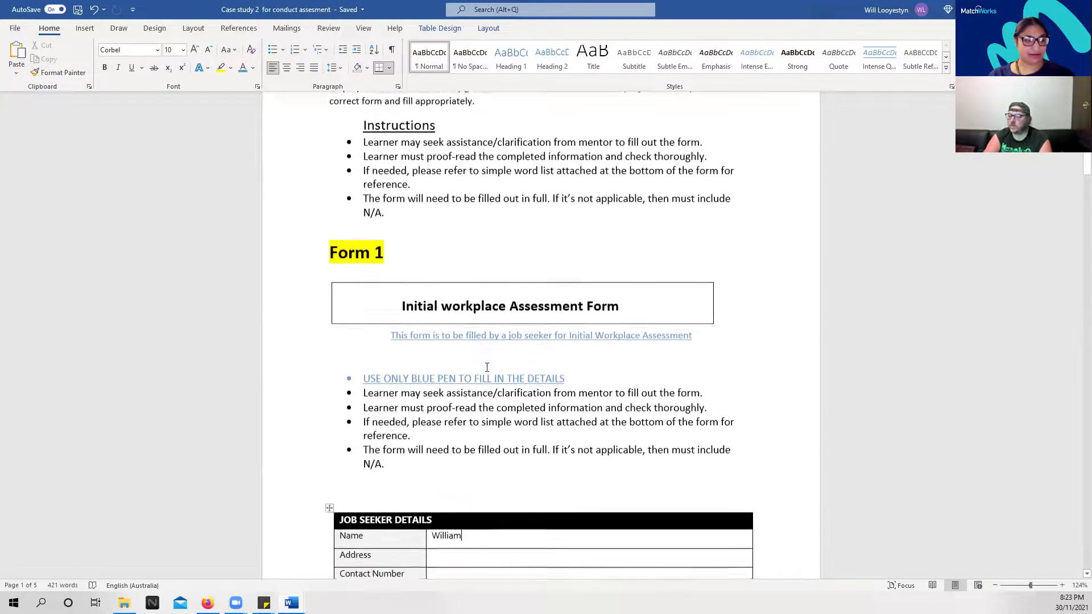
pyautogui.scroll(-10, 483, 368)
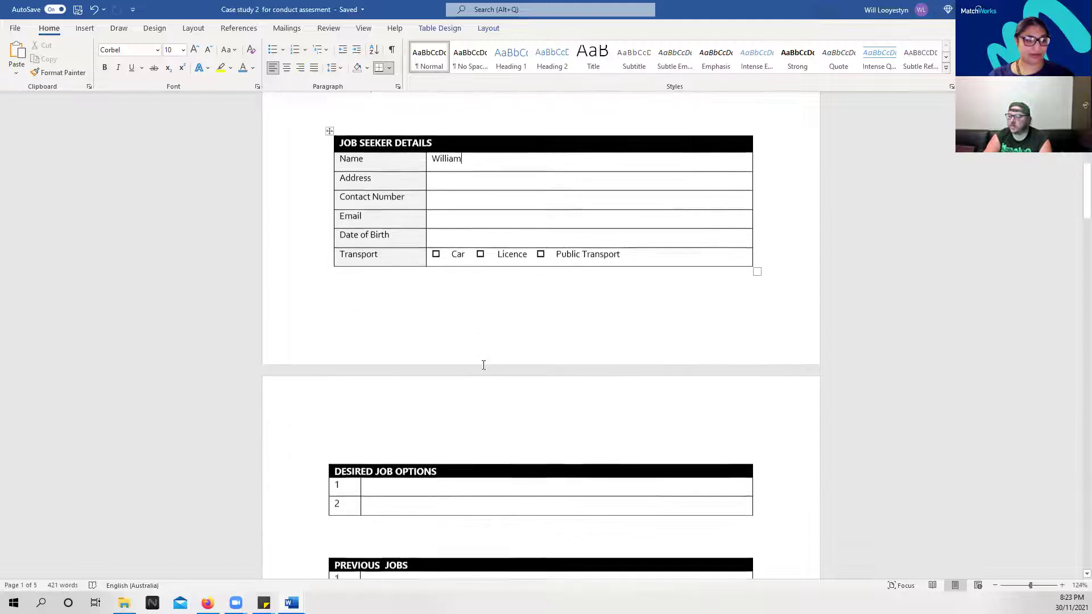
pyautogui.scroll(-9, 483, 365)
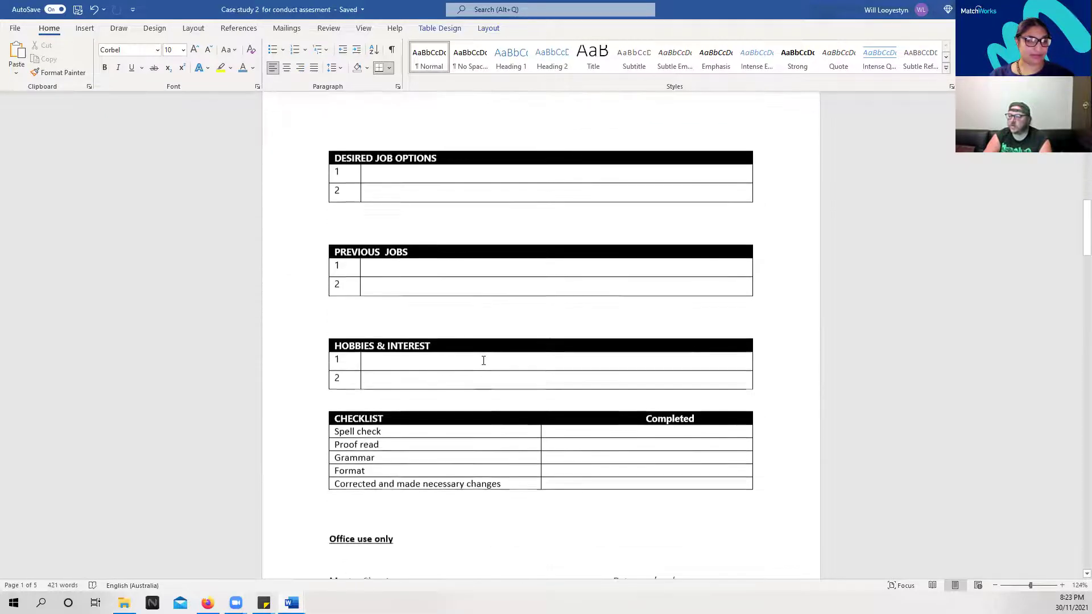
pyautogui.scroll(-7, 483, 361)
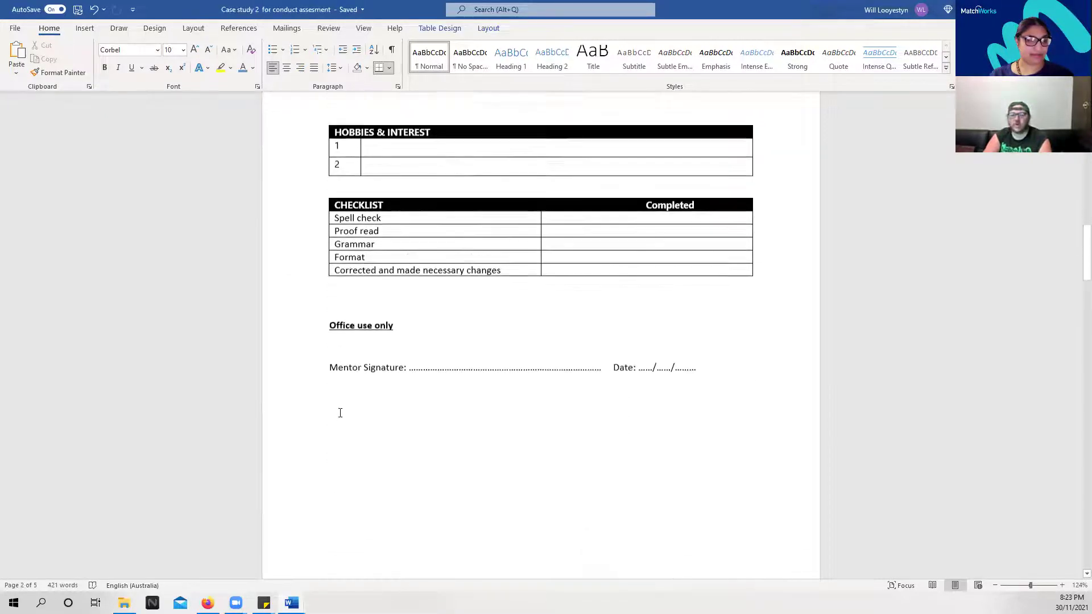
pyautogui.scroll(-9, 343, 384)
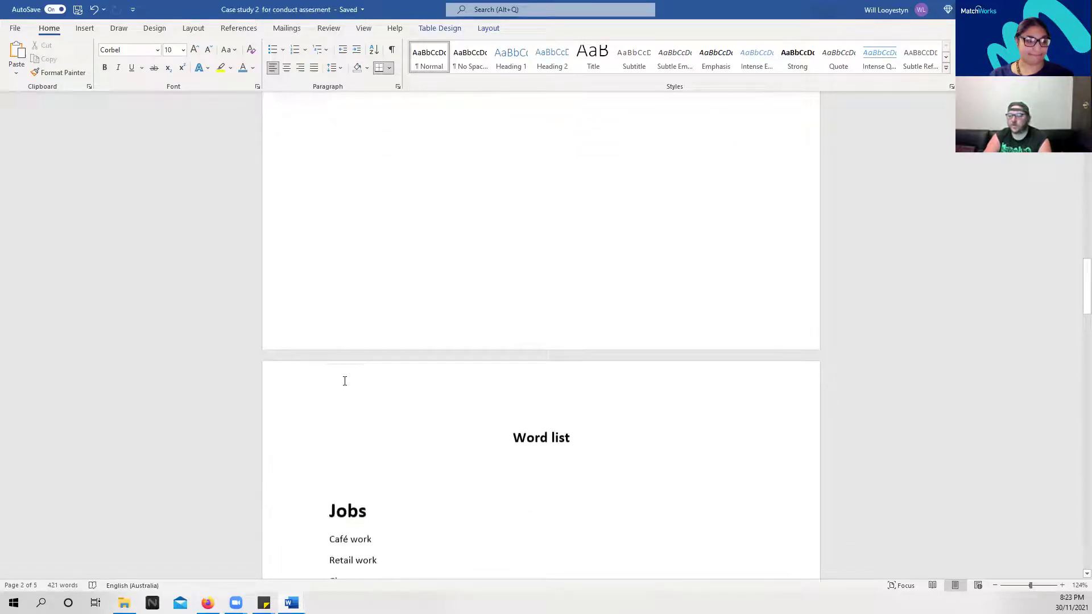
pyautogui.scroll(-17, 331, 372)
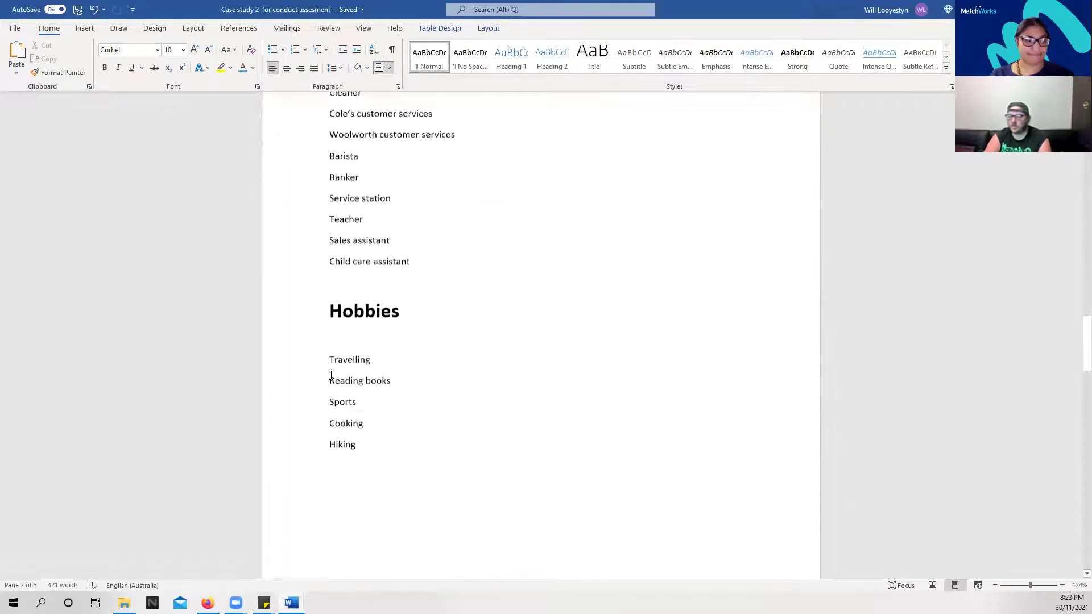
pyautogui.scroll(-11, 331, 375)
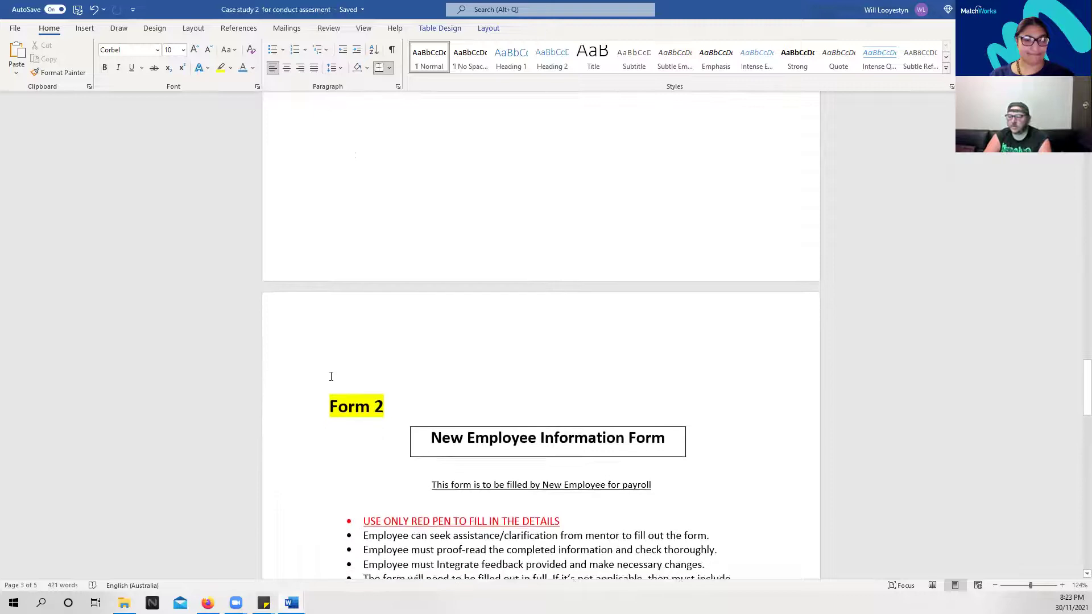
pyautogui.scroll(-6, 330, 378)
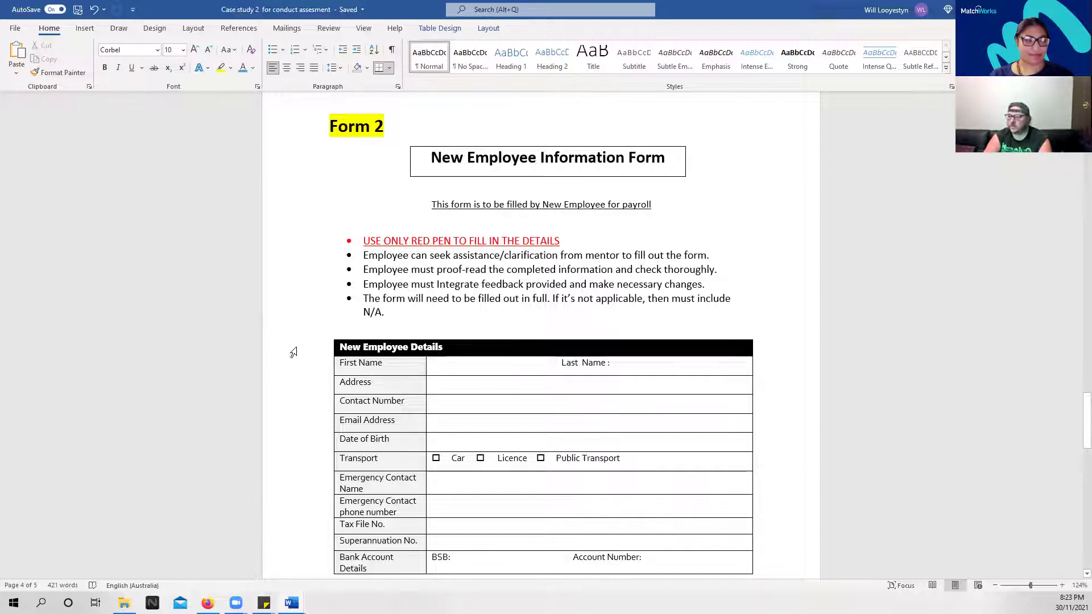
pyautogui.scroll(-1, 461, 336)
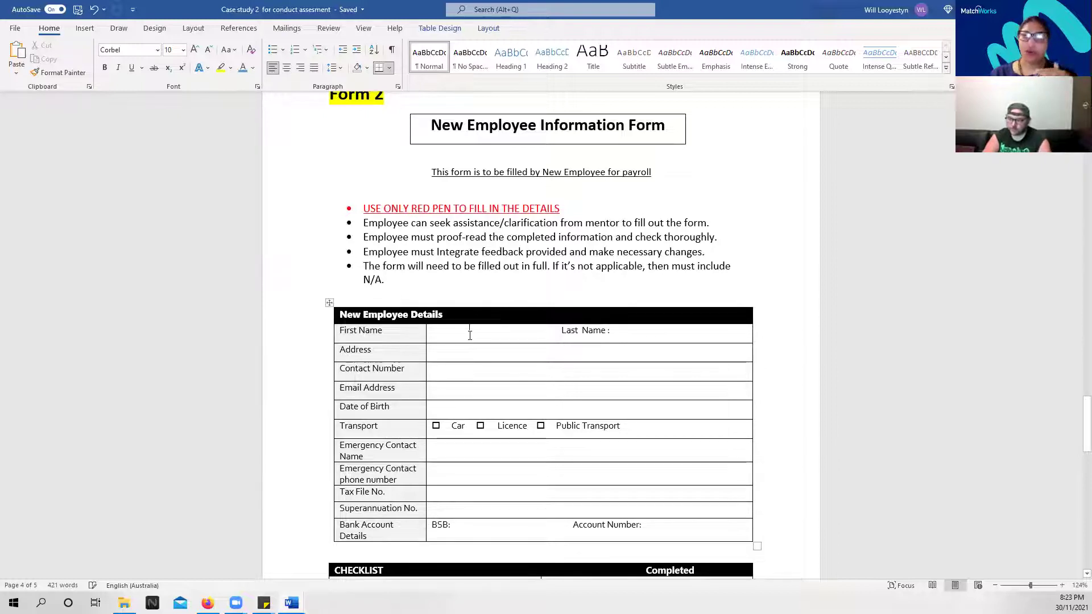
pyautogui.click(470, 335)
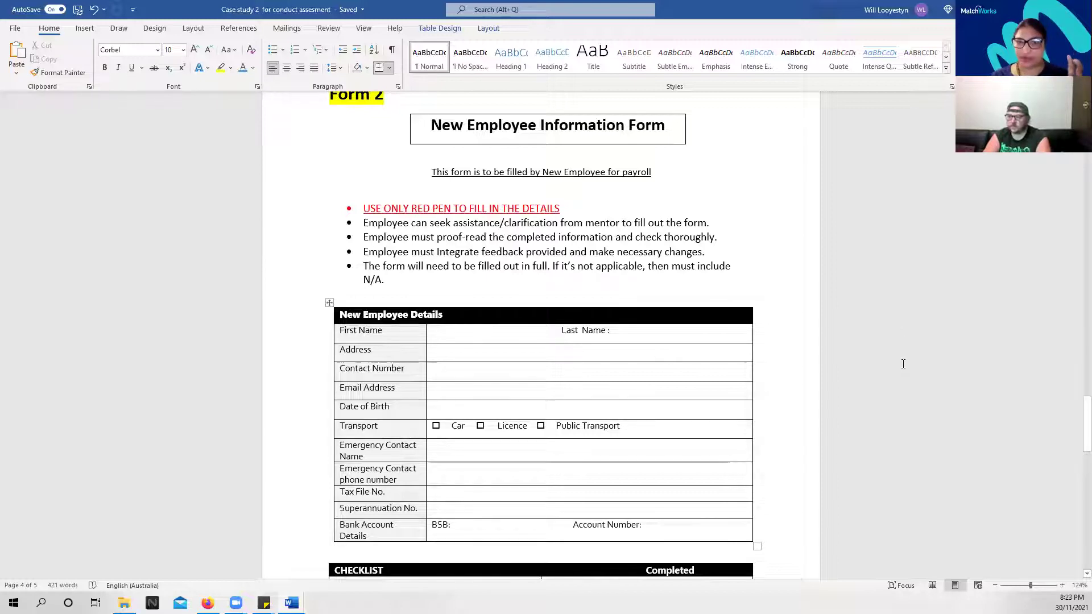
pyautogui.scroll(1, 521, 316)
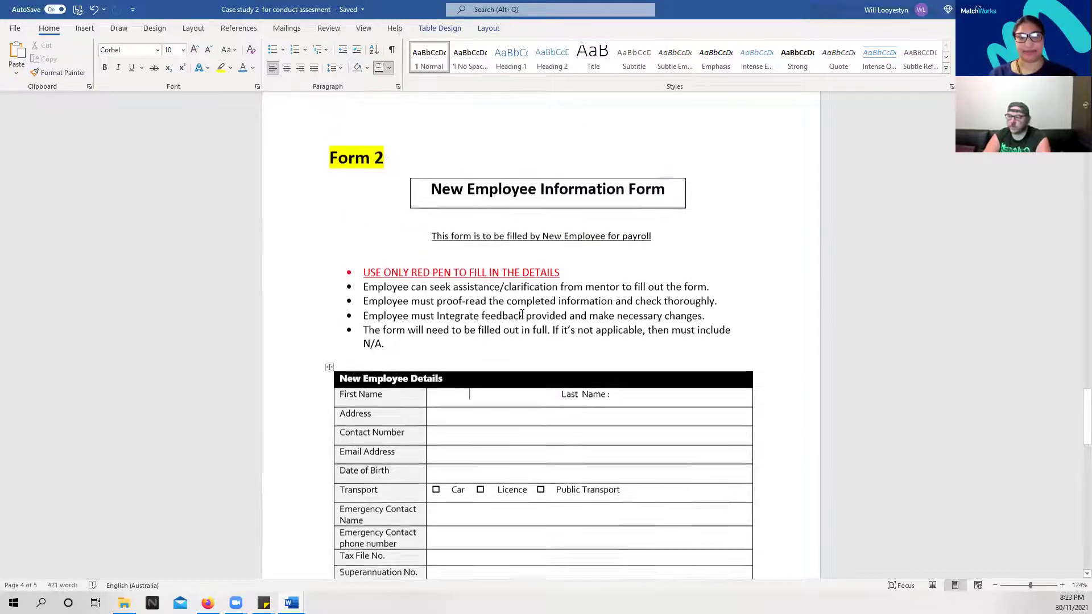
pyautogui.scroll(4, 521, 316)
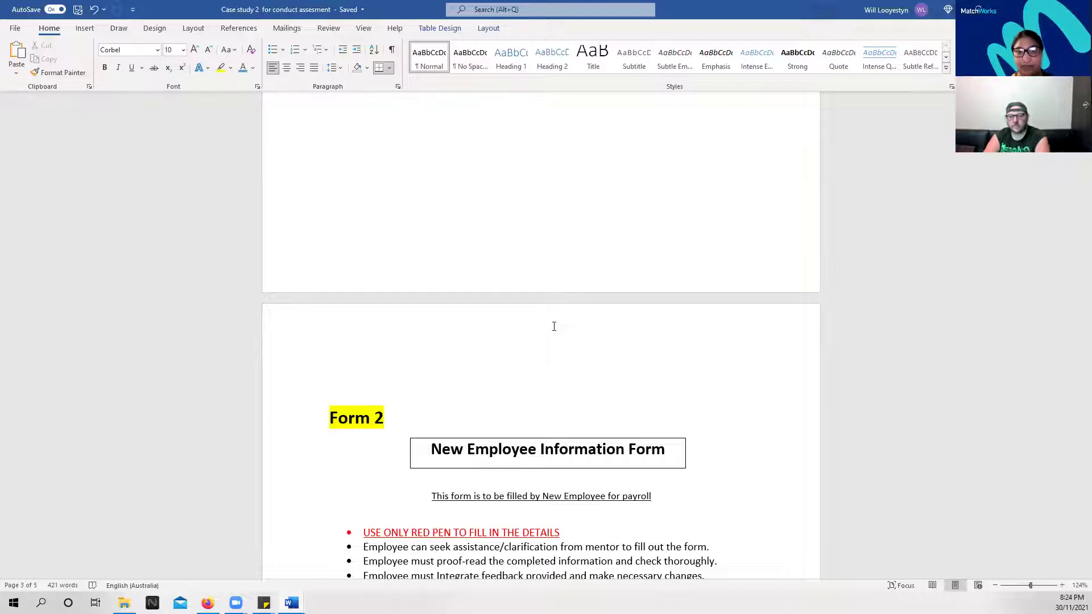
pyautogui.scroll(-5, 554, 326)
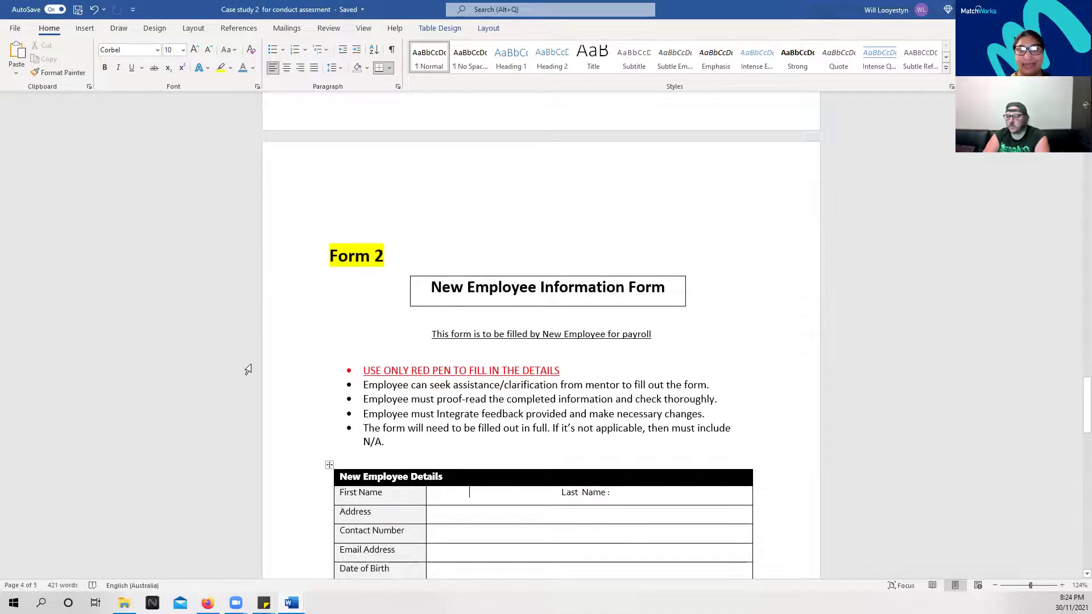
pyautogui.scroll(-3, 250, 370)
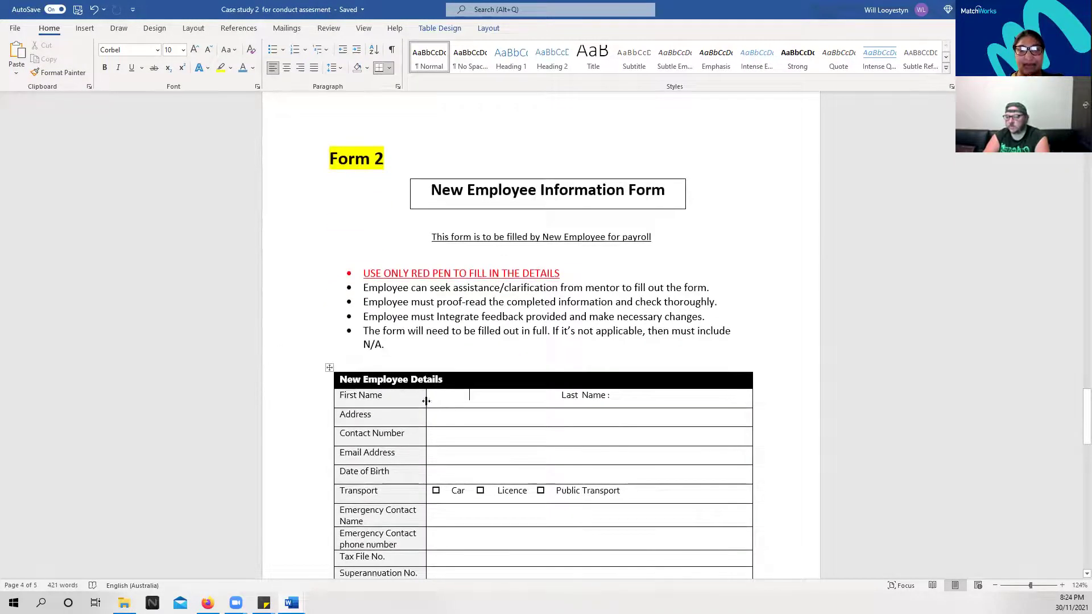
pyautogui.scroll(-5, 426, 403)
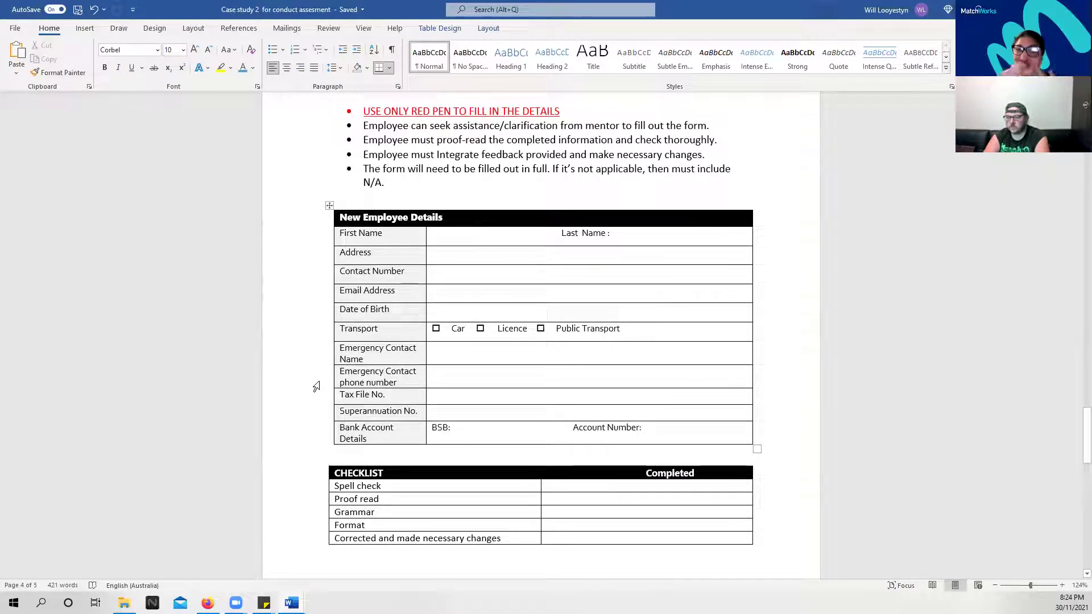
pyautogui.scroll(2, 307, 365)
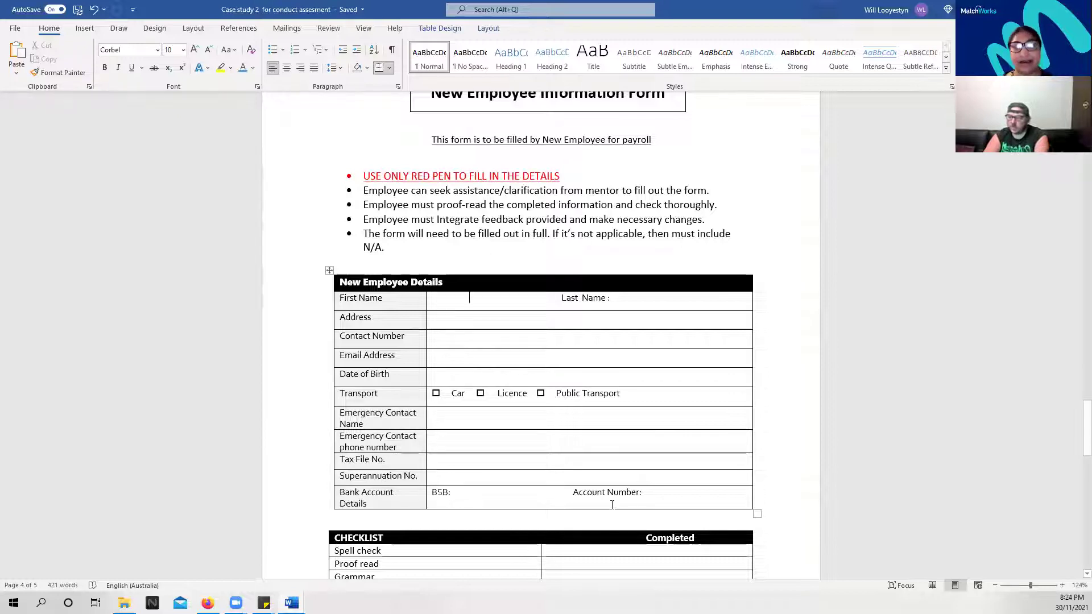
pyautogui.scroll(3, 446, 330)
pyautogui.scroll(-5, 446, 330)
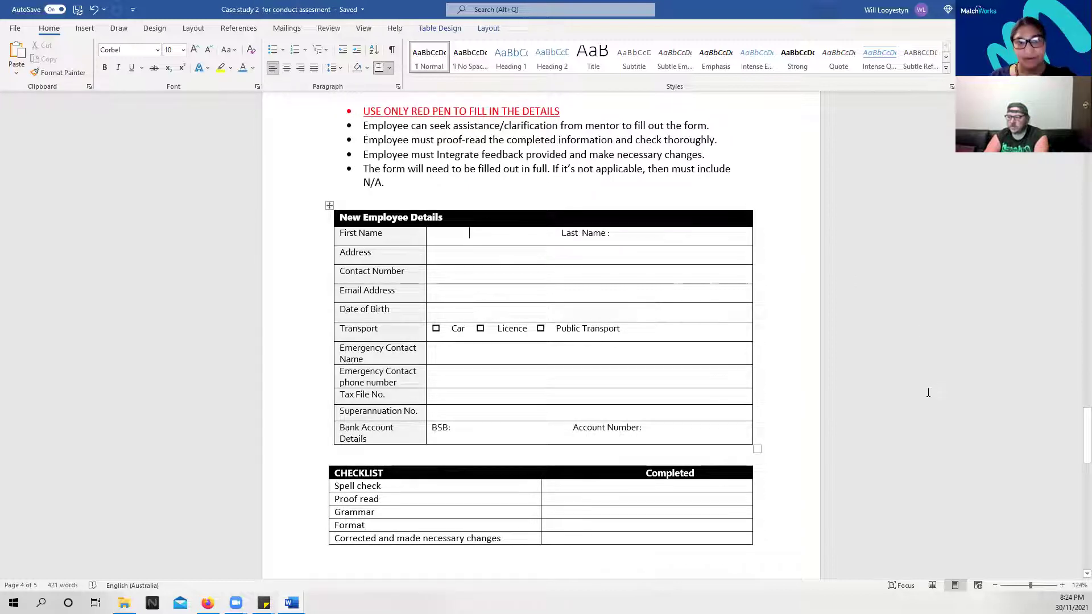
# Enter the employee's first name and last name in Form 2's name cells
pyautogui.write('Q')
pyautogui.press('BackSpace')
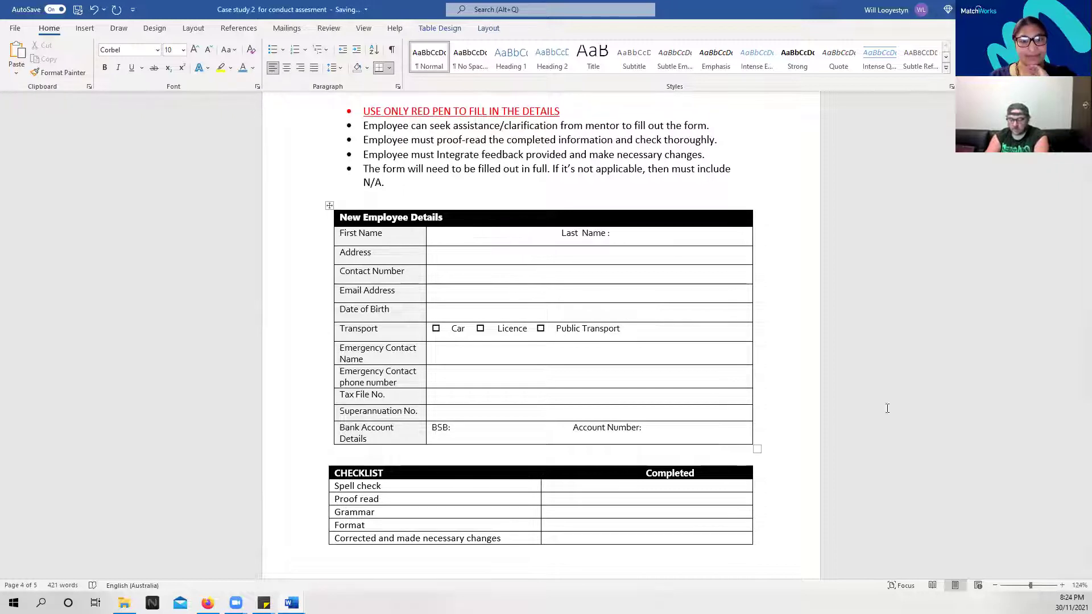
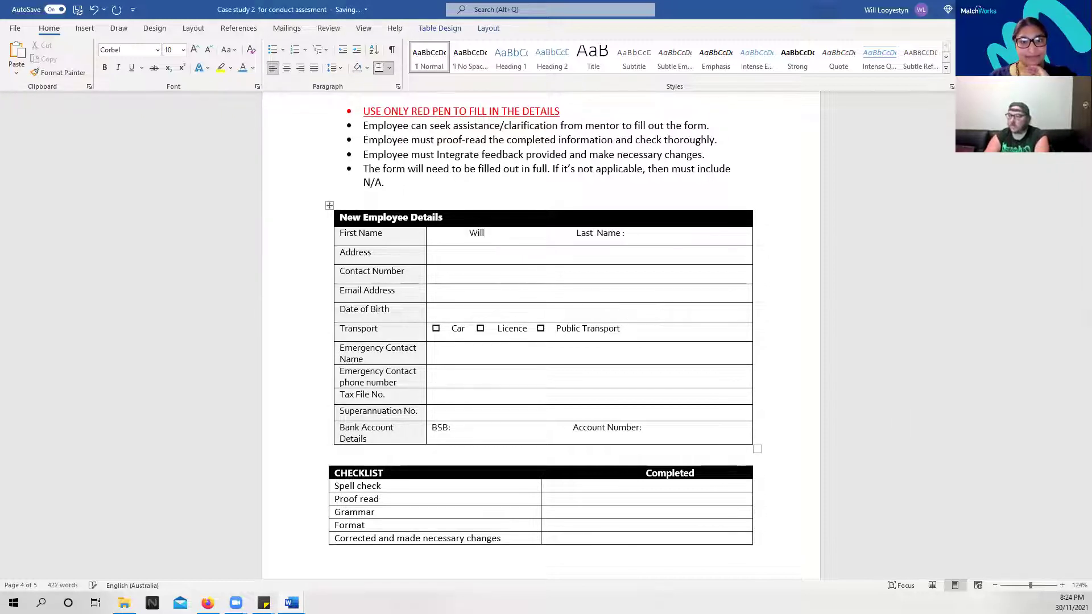
pyautogui.click(636, 234)
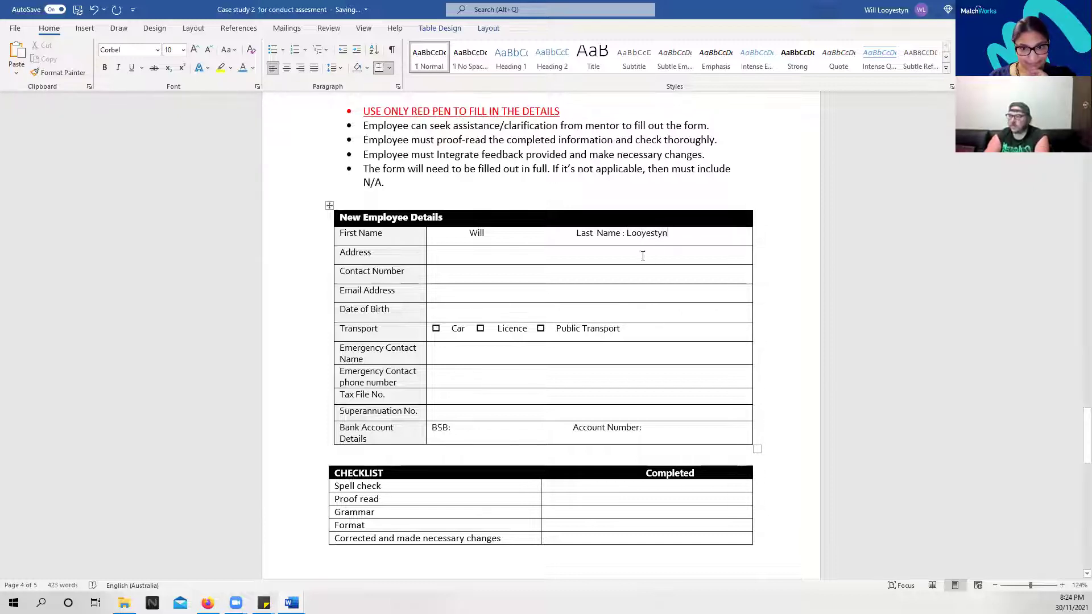
# Fill in the employee's address, contact number, e-mail address and date of birth
pyautogui.click(498, 253)
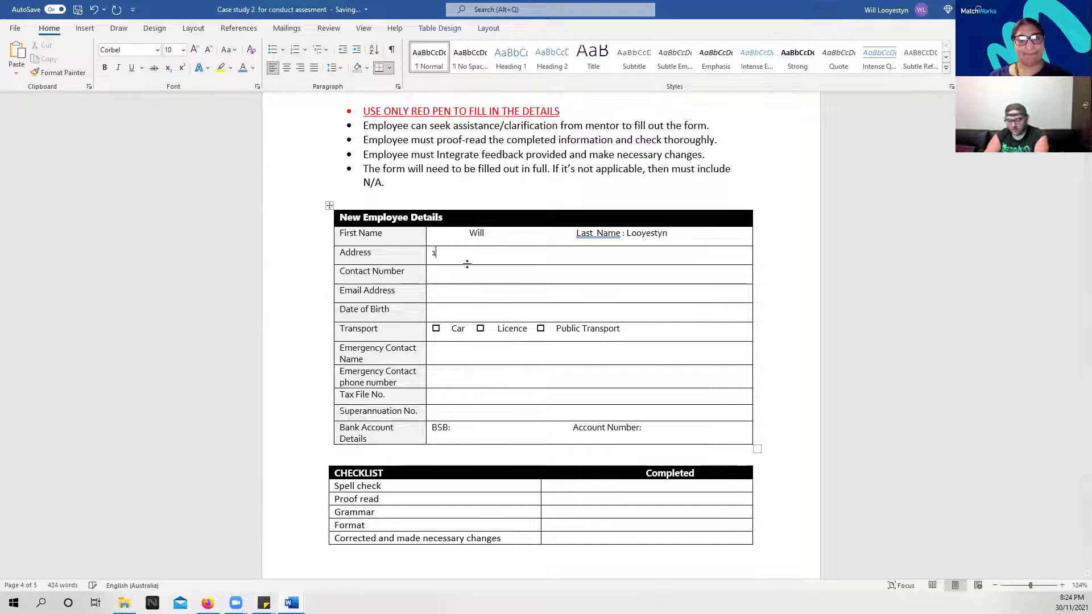
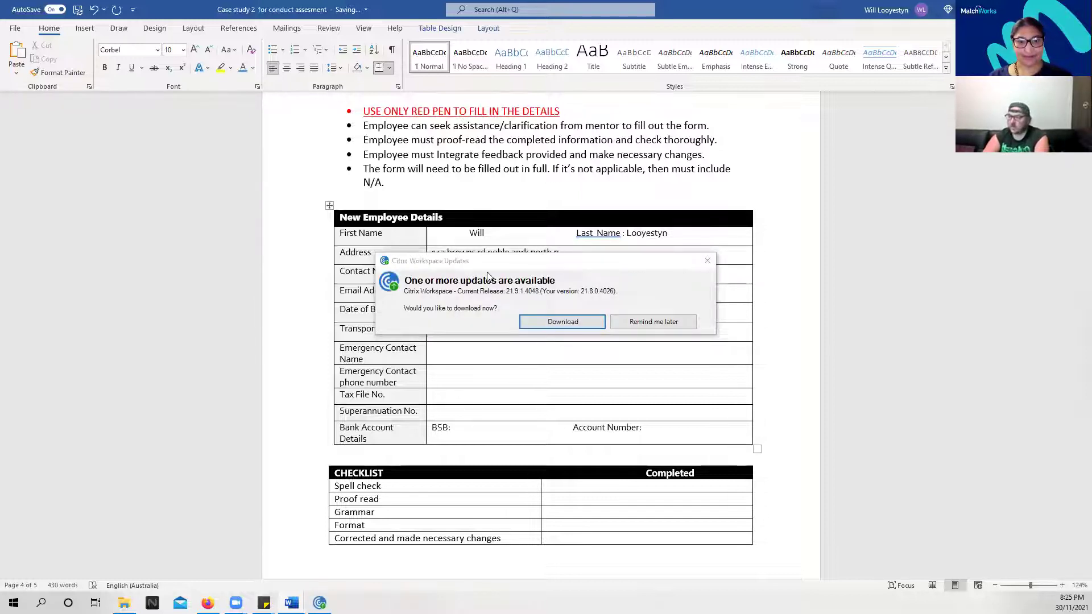
pyautogui.click(653, 322)
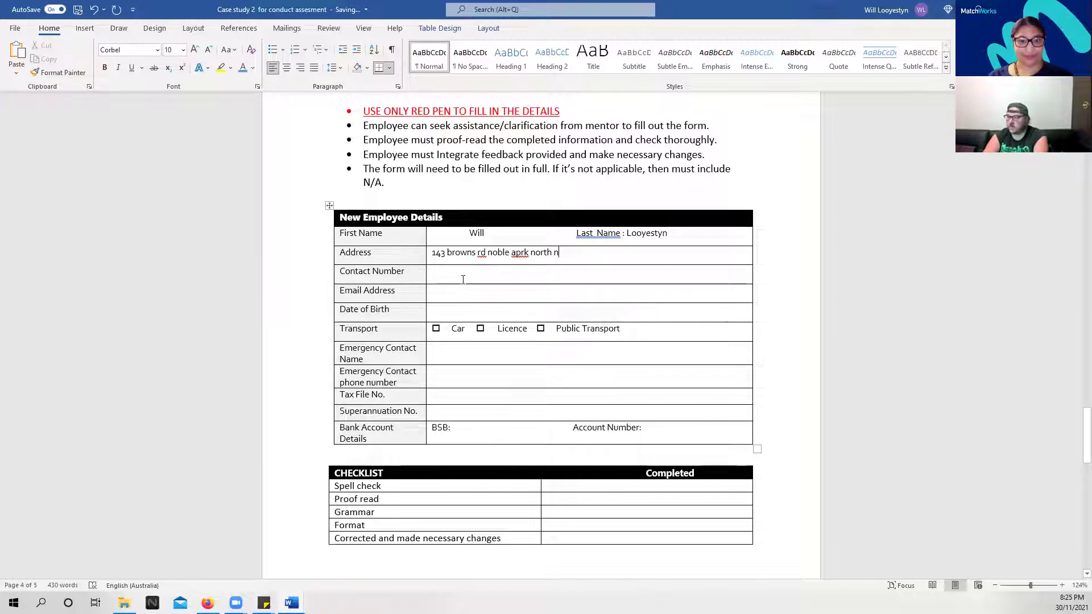
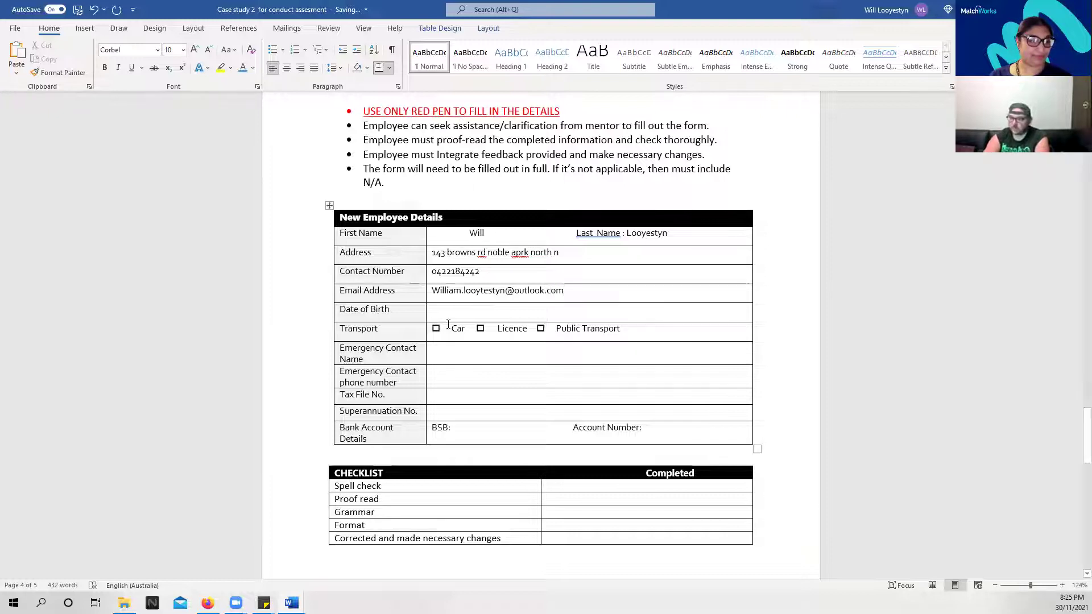
pyautogui.click(450, 319)
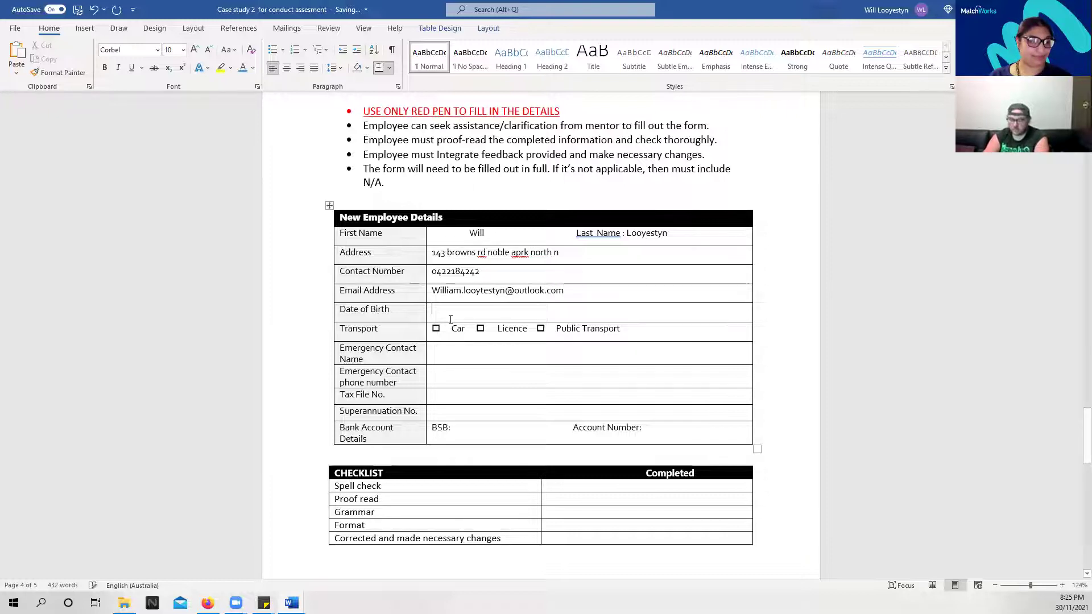
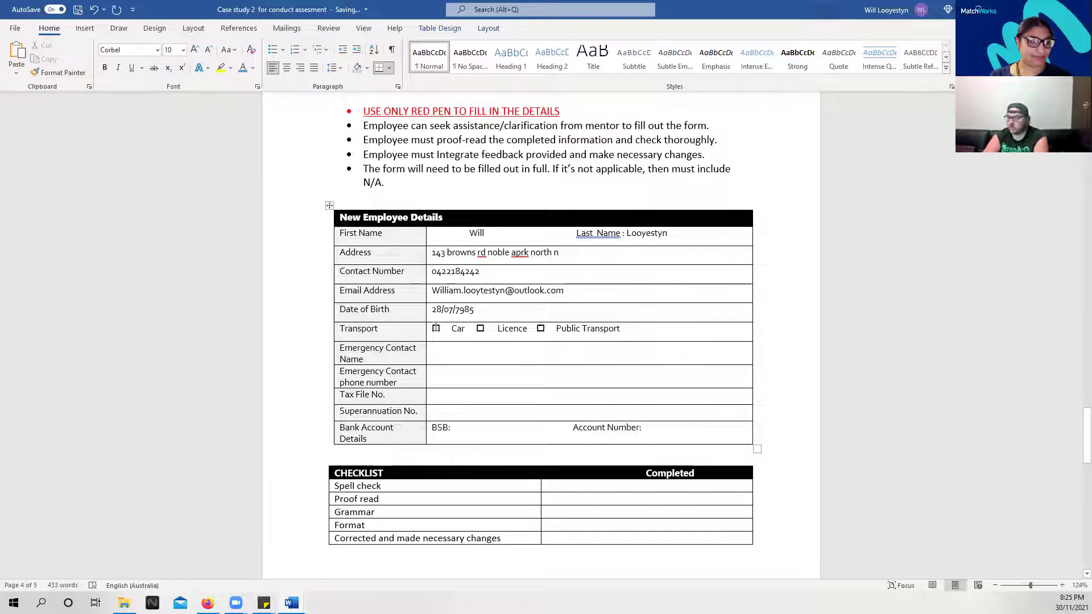
# Replace the Car checkbox in the Transport row with a € symbol from recently used symbols
pyautogui.doubleClick(436, 329)
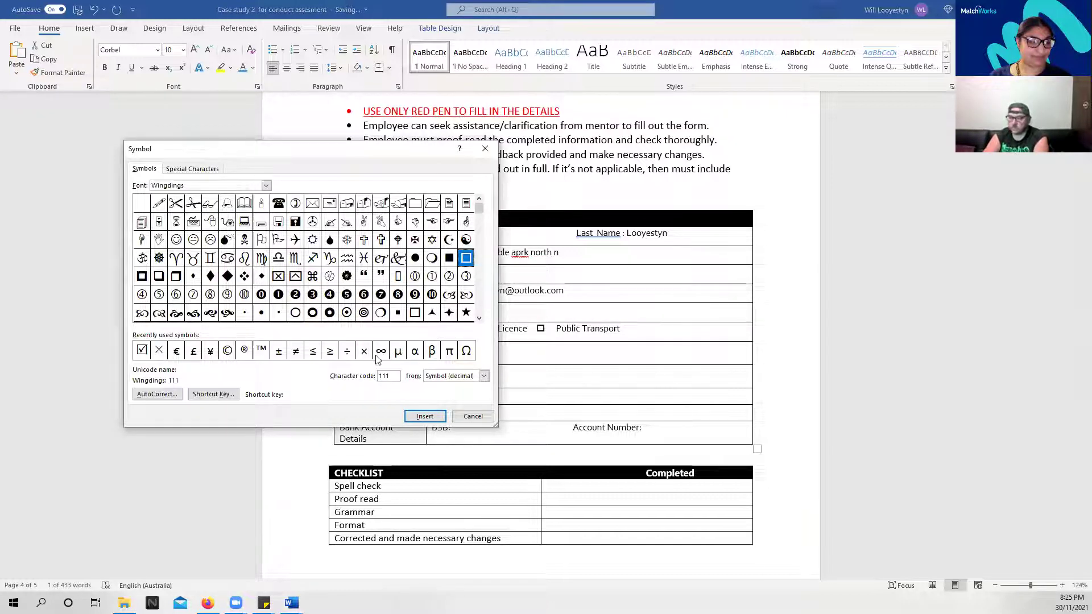
pyautogui.click(177, 351)
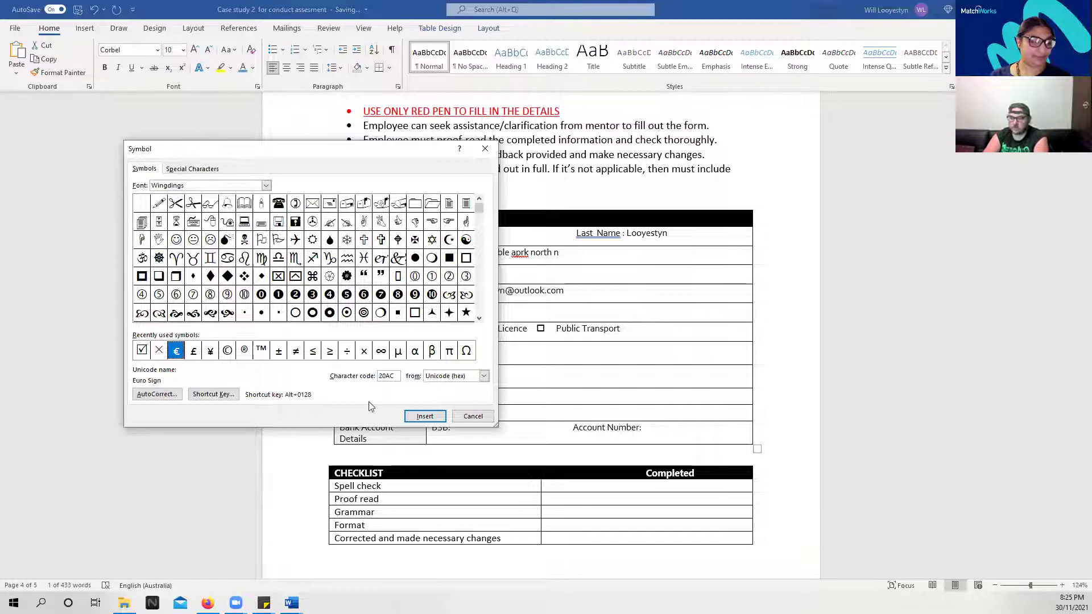
pyautogui.click(420, 416)
pyautogui.click(470, 417)
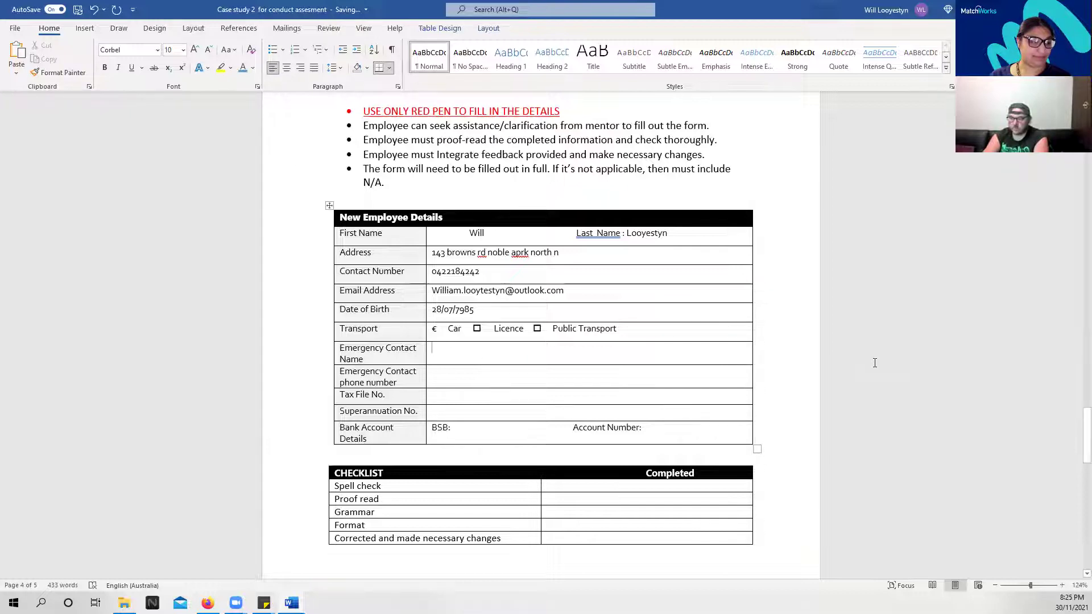
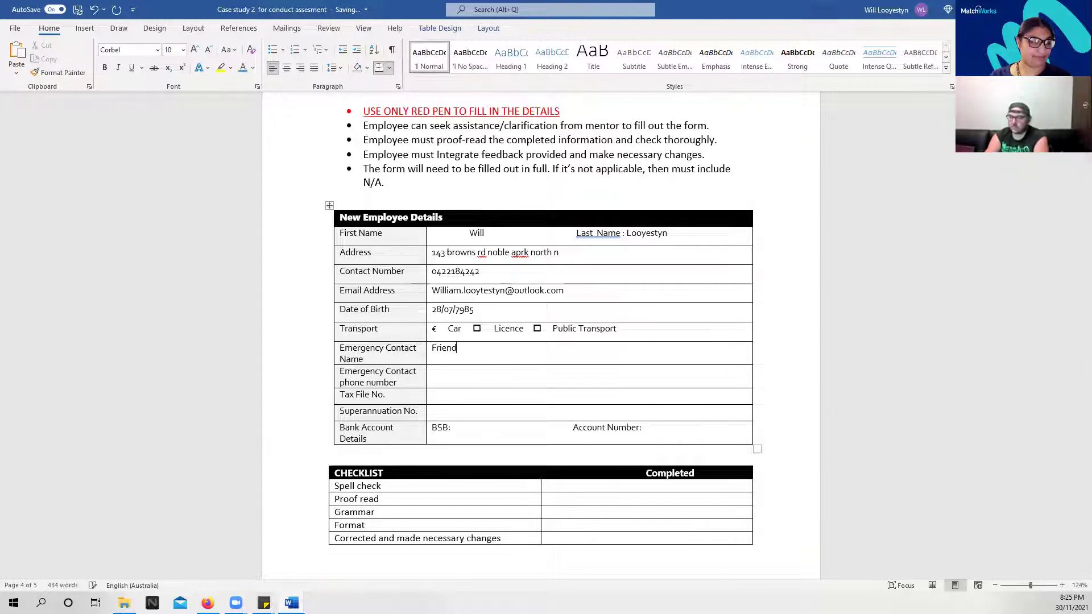
# Enter the emergency contact's name and phone, plus the tax file and superannuation numbers
pyautogui.press('Tab')
pyautogui.press('Tab')
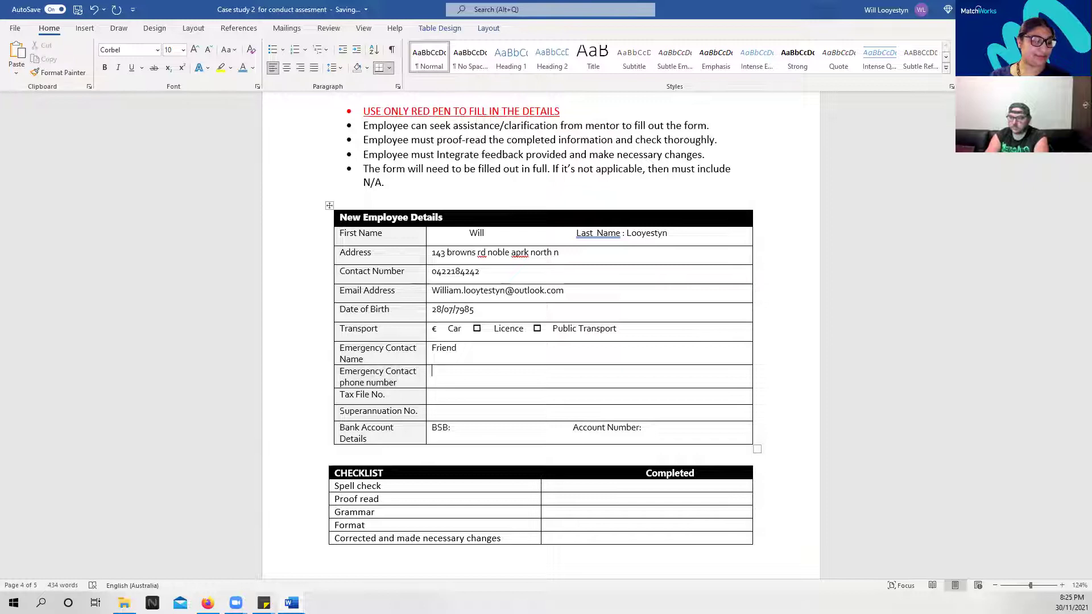
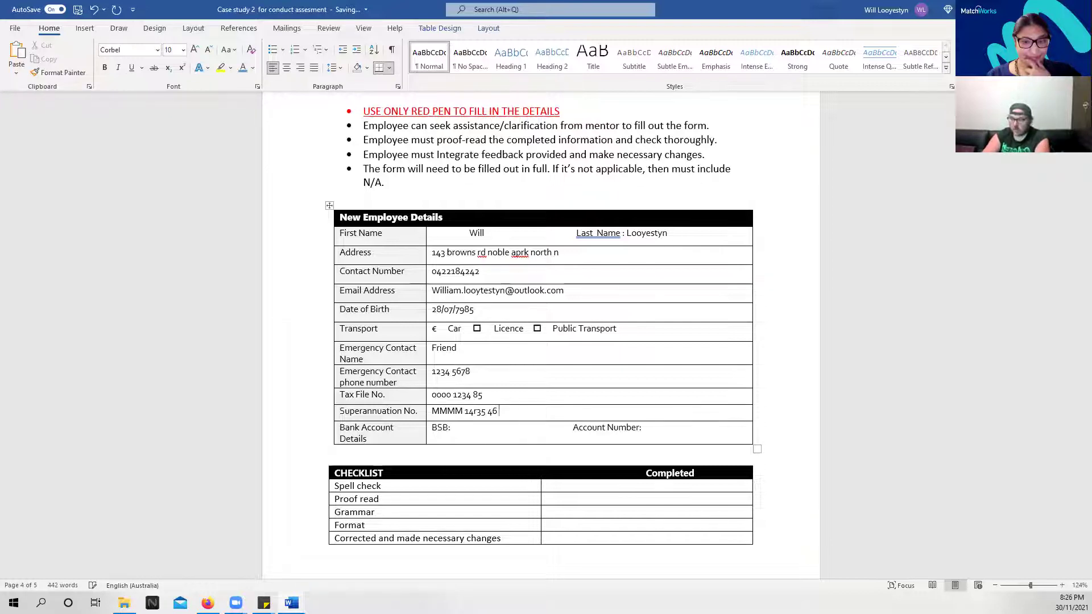
# Fill in the BSB and bank account number in the Bank Account Details row
pyautogui.click(479, 430)
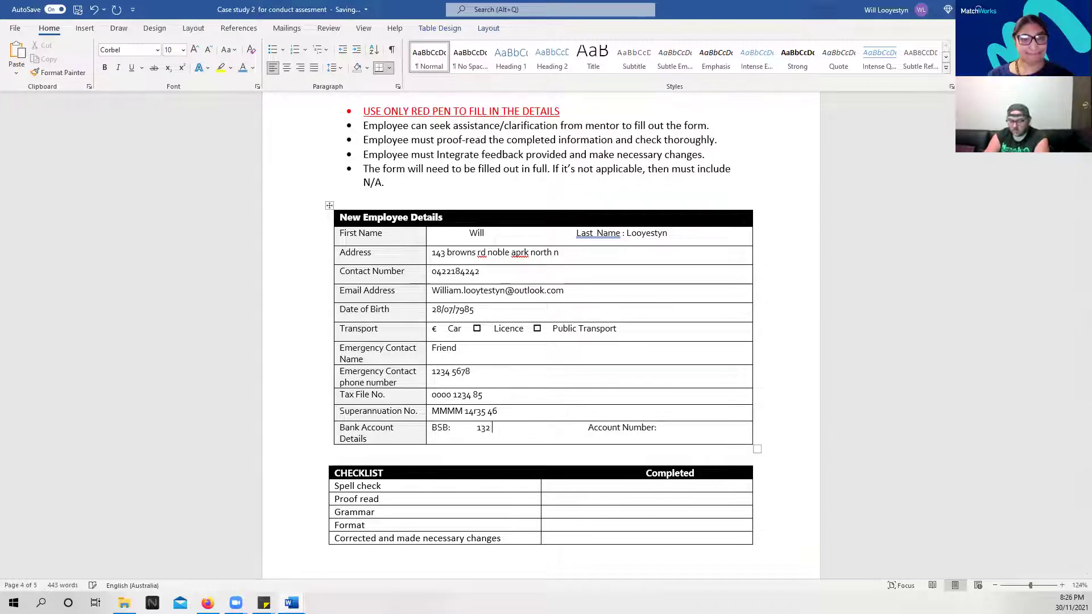
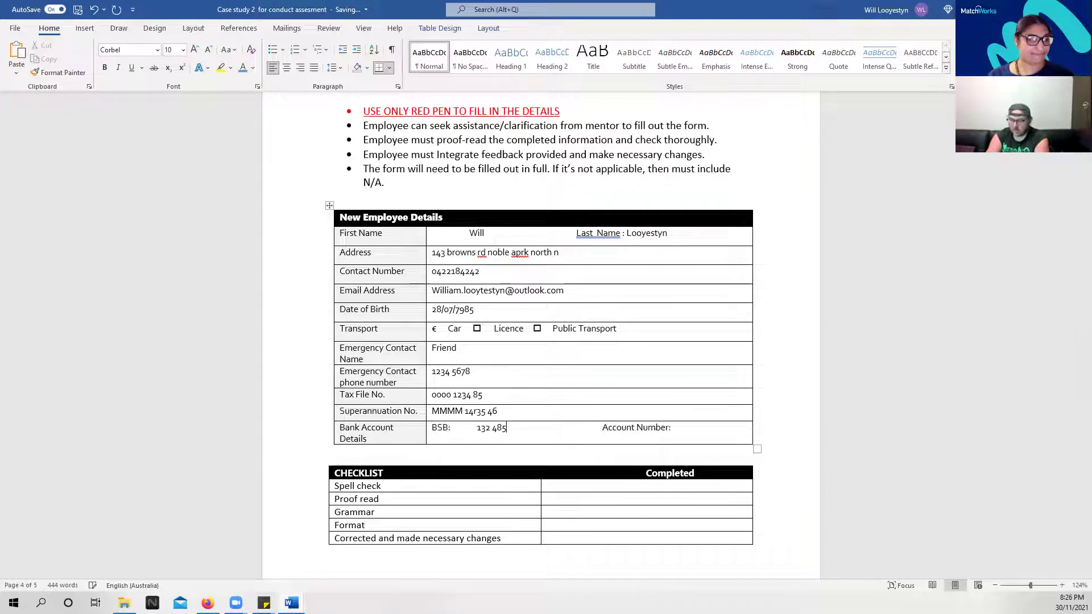
pyautogui.click(709, 424)
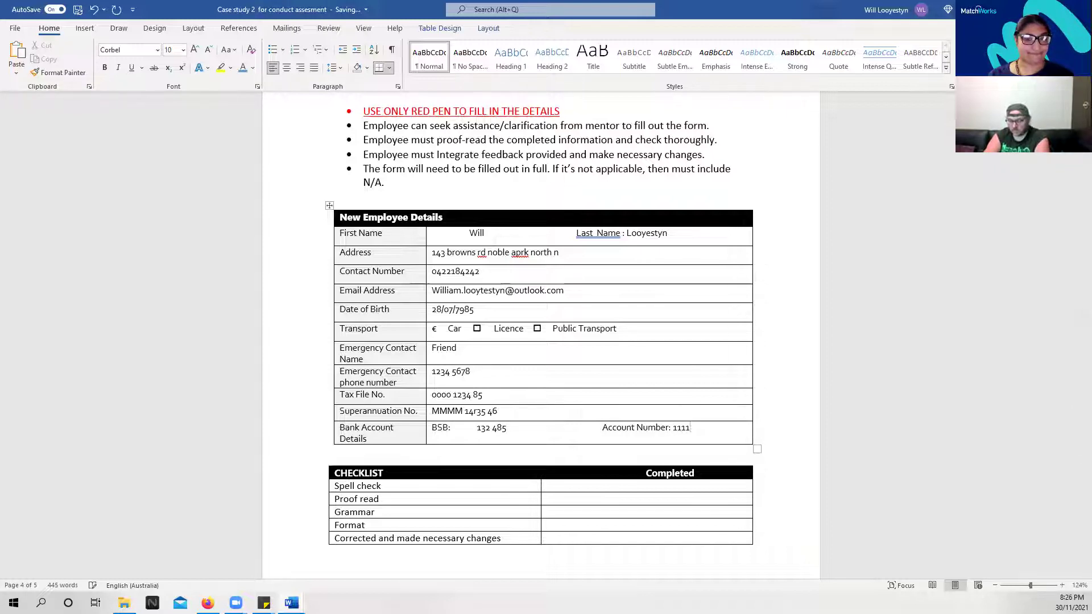
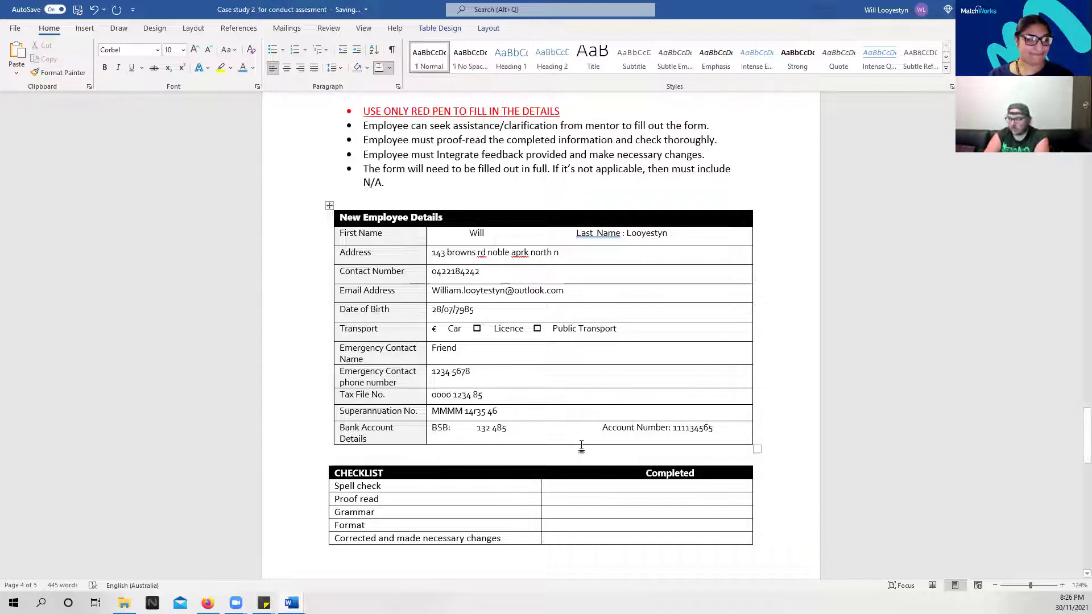
pyautogui.scroll(-9, 522, 378)
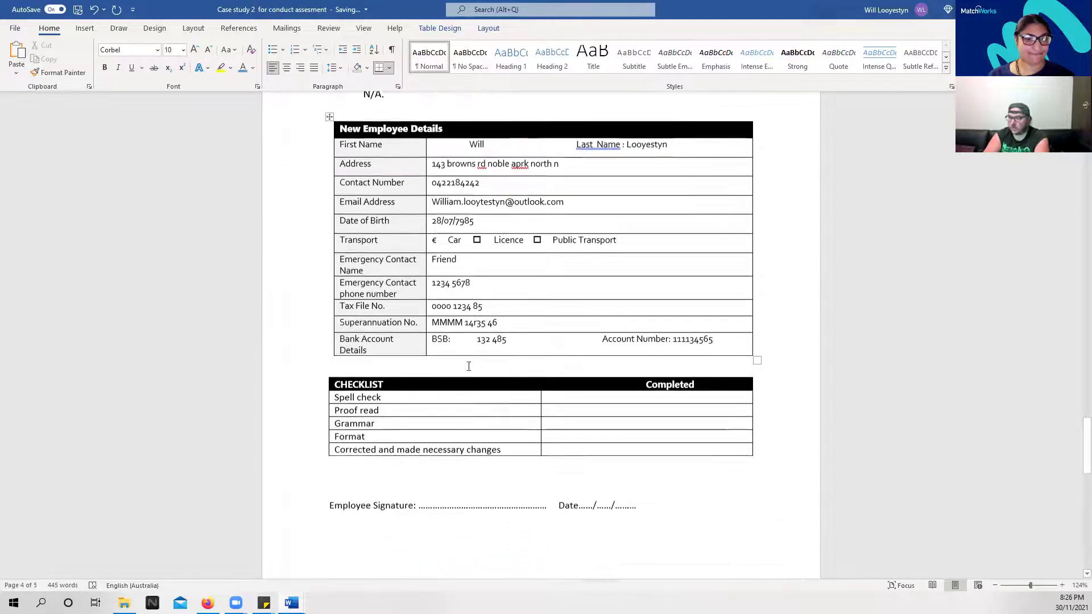
pyautogui.scroll(-2, 448, 334)
pyautogui.scroll(7, 448, 334)
pyautogui.scroll(5, 610, 411)
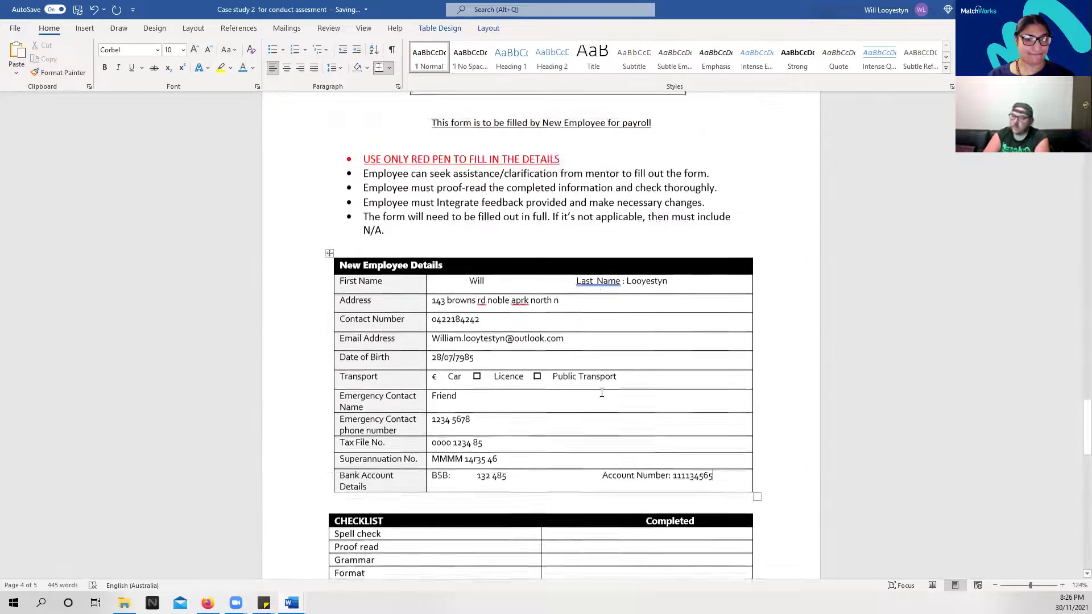
pyautogui.scroll(-2, 603, 393)
pyautogui.scroll(-1, 620, 398)
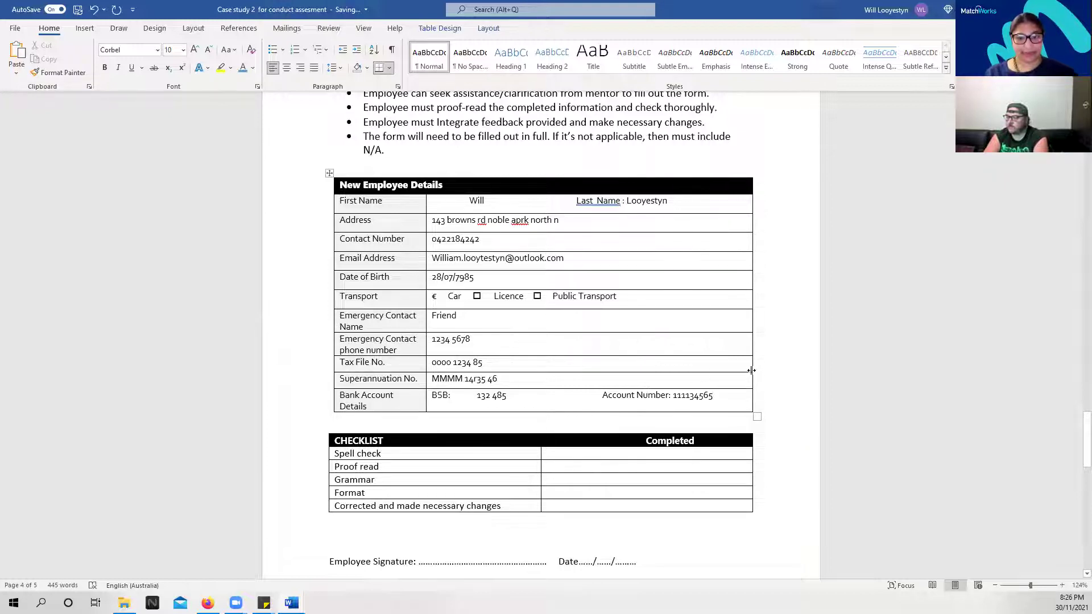
pyautogui.scroll(-1, 752, 370)
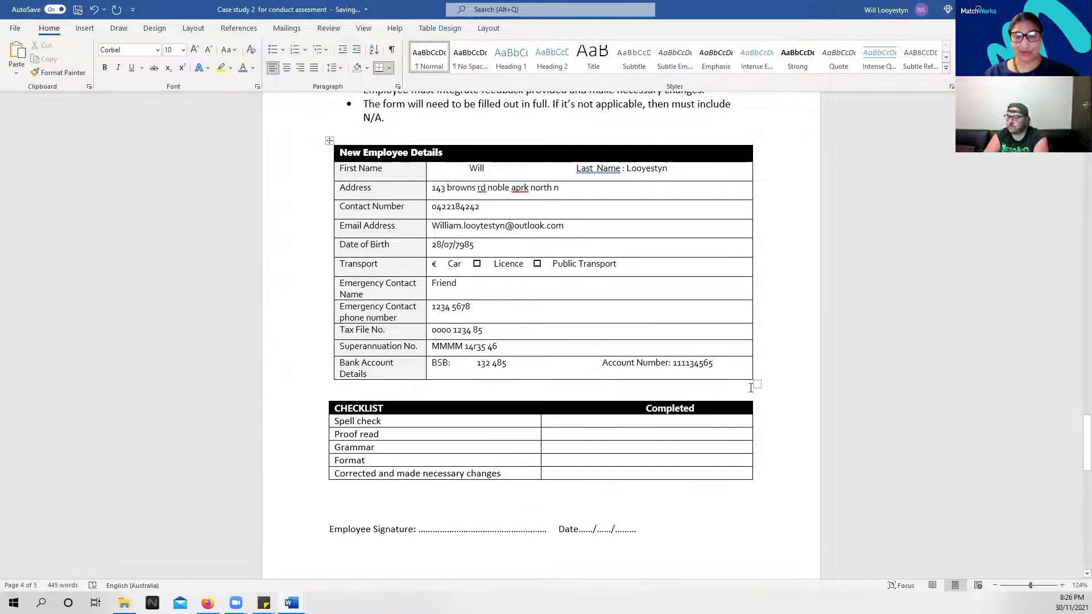
pyautogui.scroll(-1, 740, 404)
pyautogui.scroll(1, 707, 409)
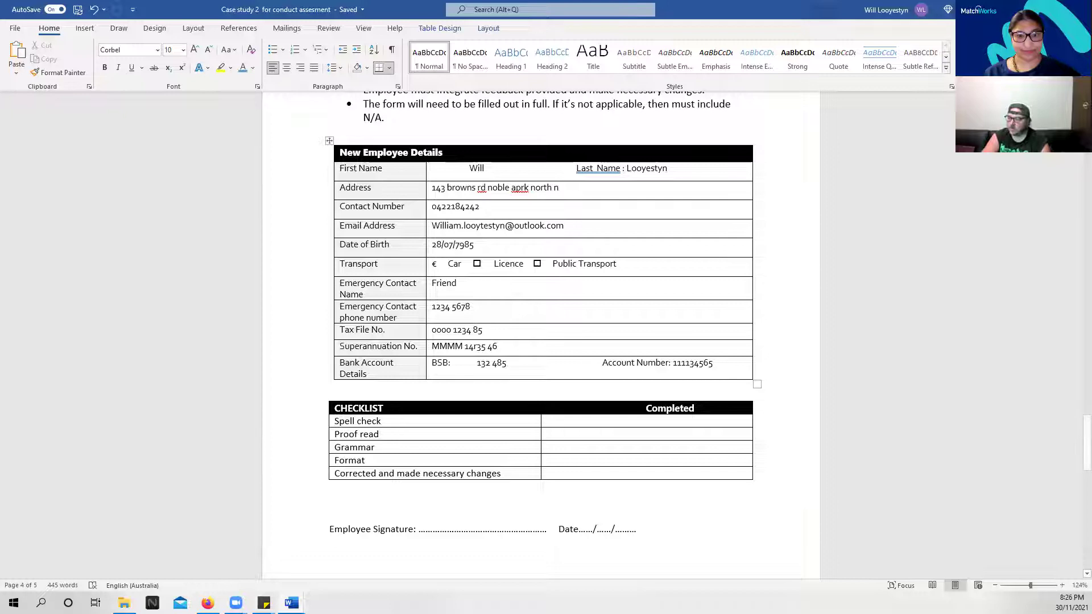
pyautogui.click(576, 422)
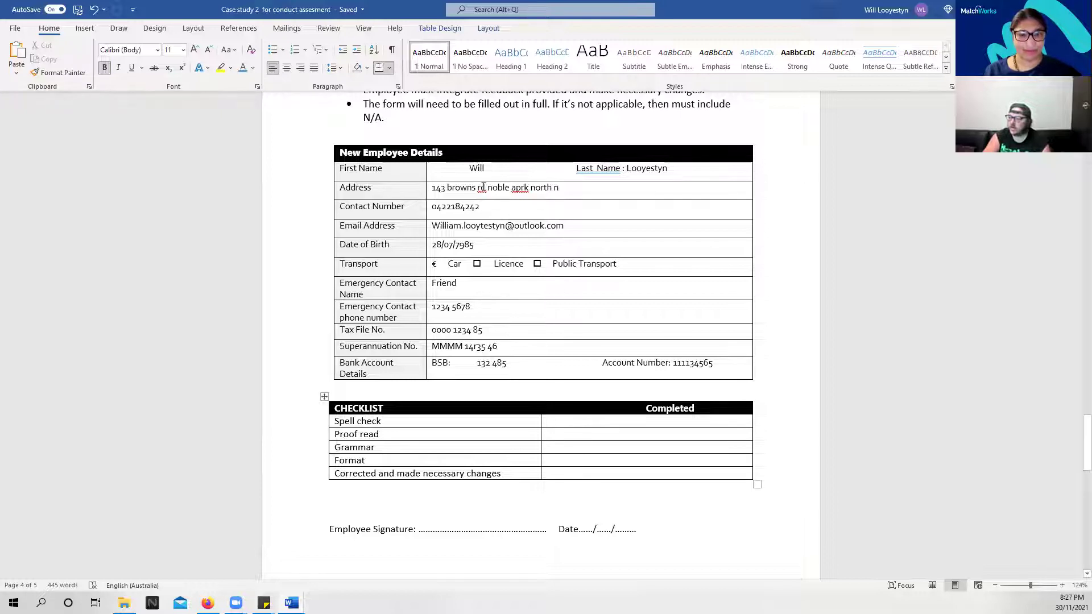
# Expand the abbreviated street word and accept Word's spelling suggestion for the misspelled suburb
pyautogui.click(481, 187)
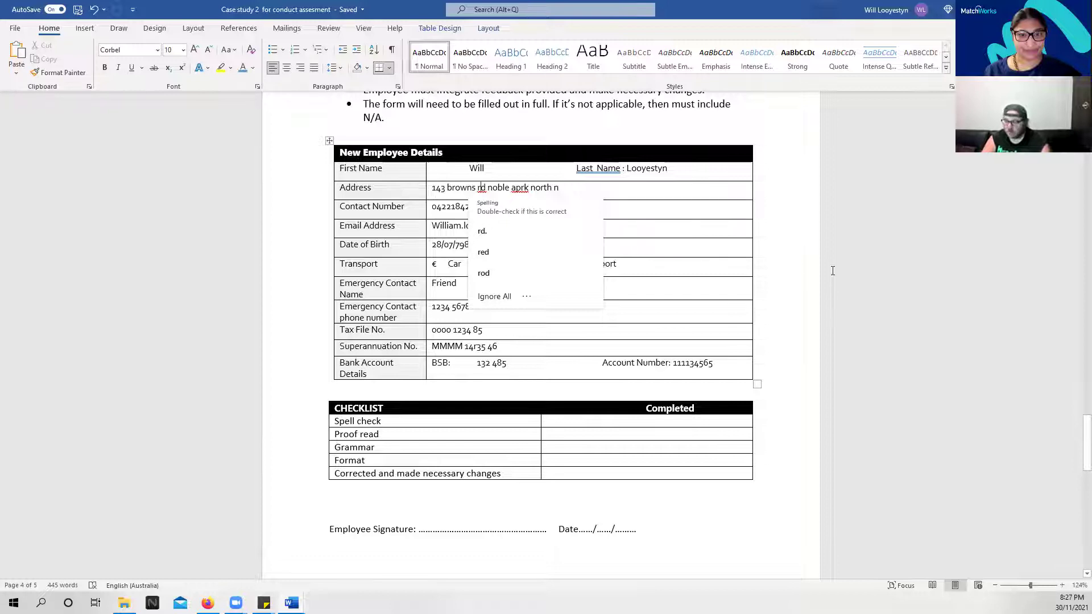
pyautogui.write('oa')
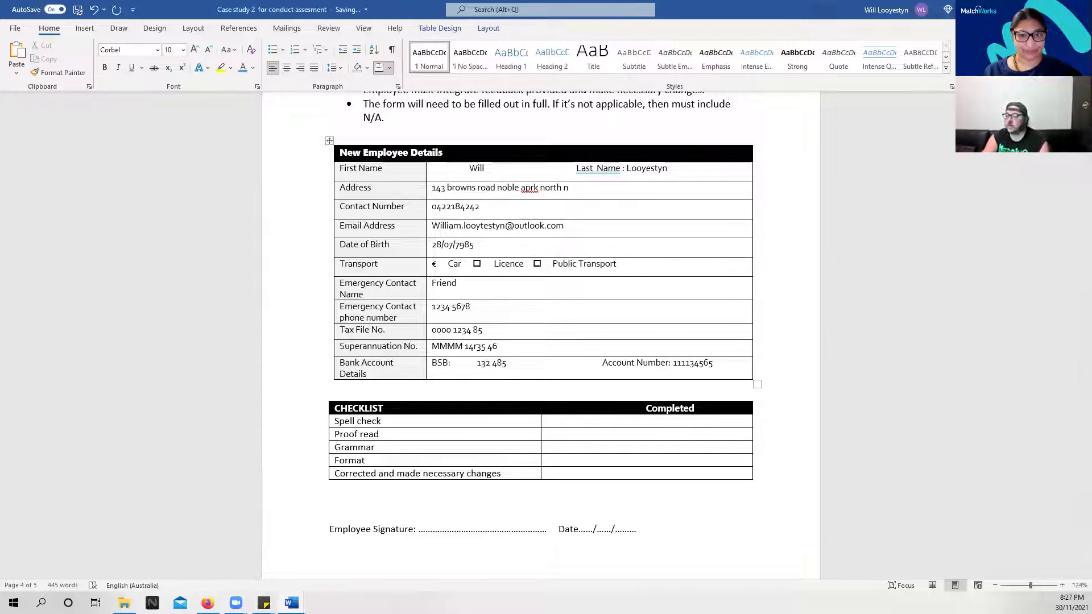
pyautogui.click(839, 292)
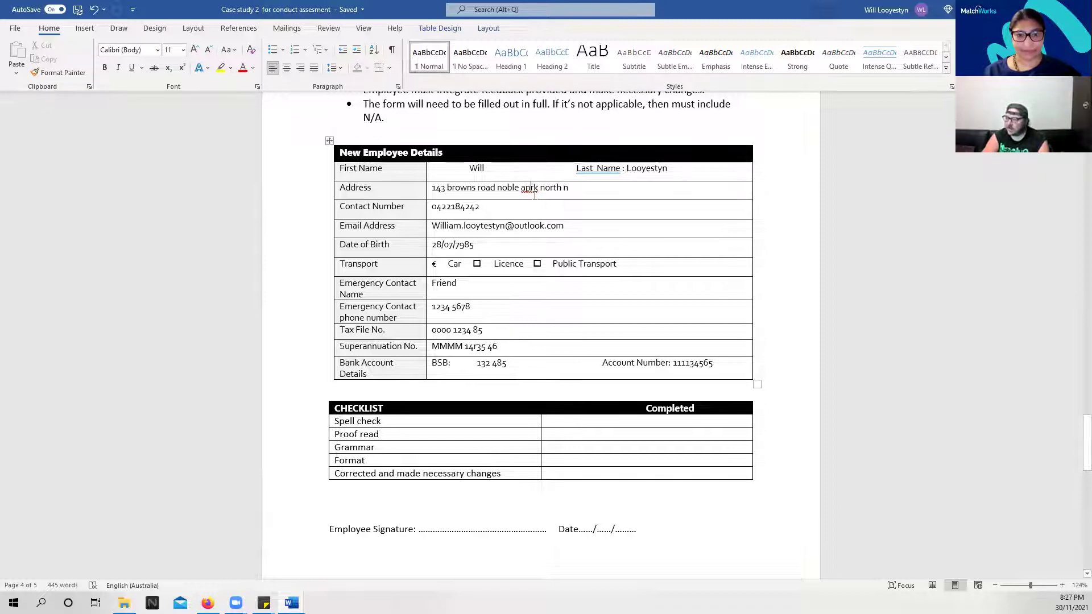
pyautogui.rightClick(529, 188)
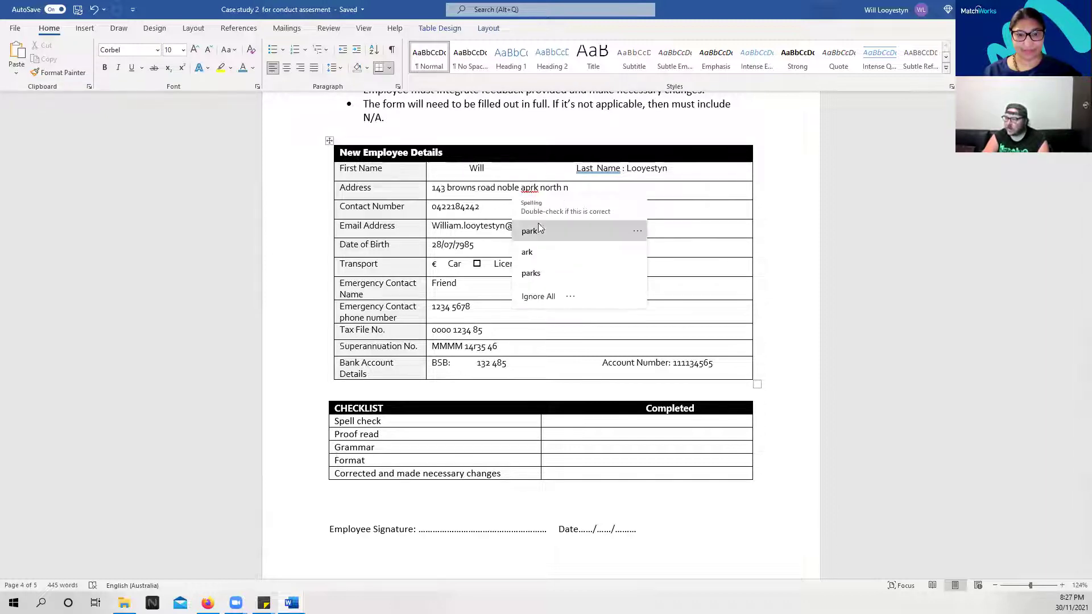
pyautogui.click(530, 231)
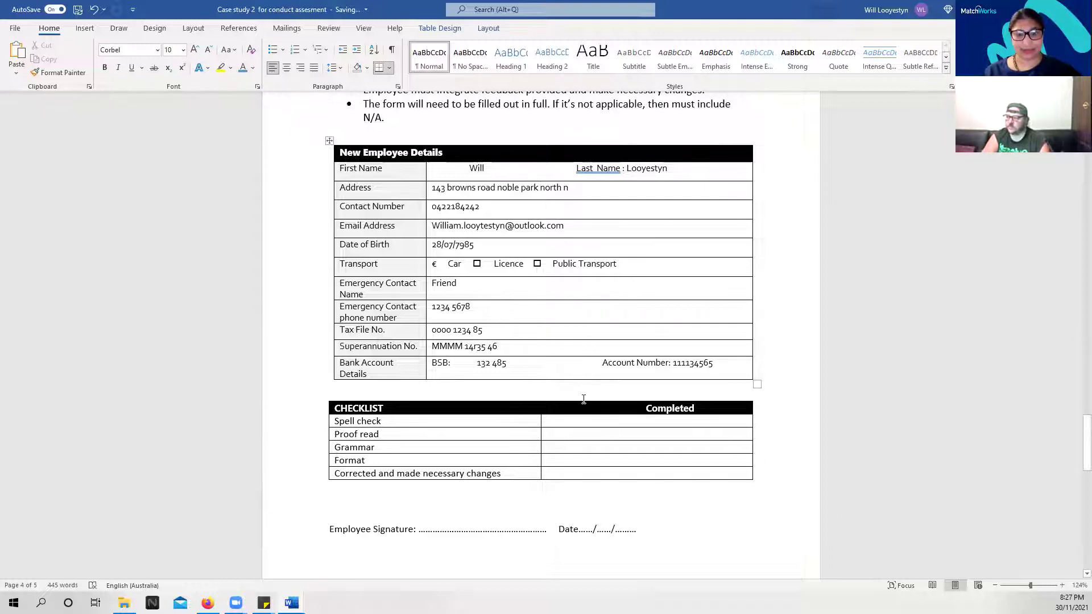
# Put an x in the Completed cell of the Spell check row
pyautogui.click(559, 420)
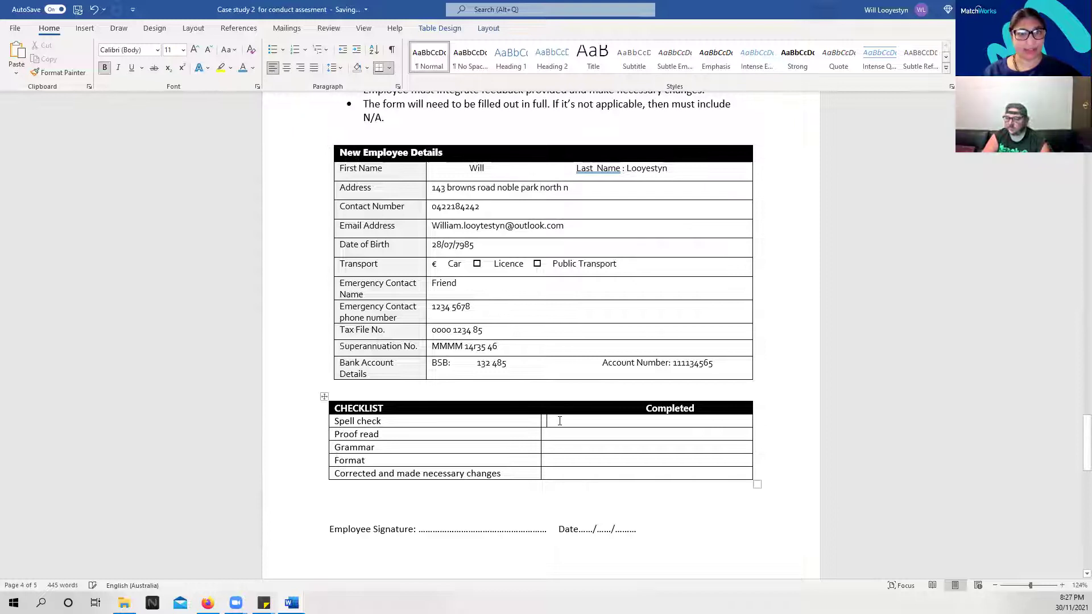
pyautogui.write('x')
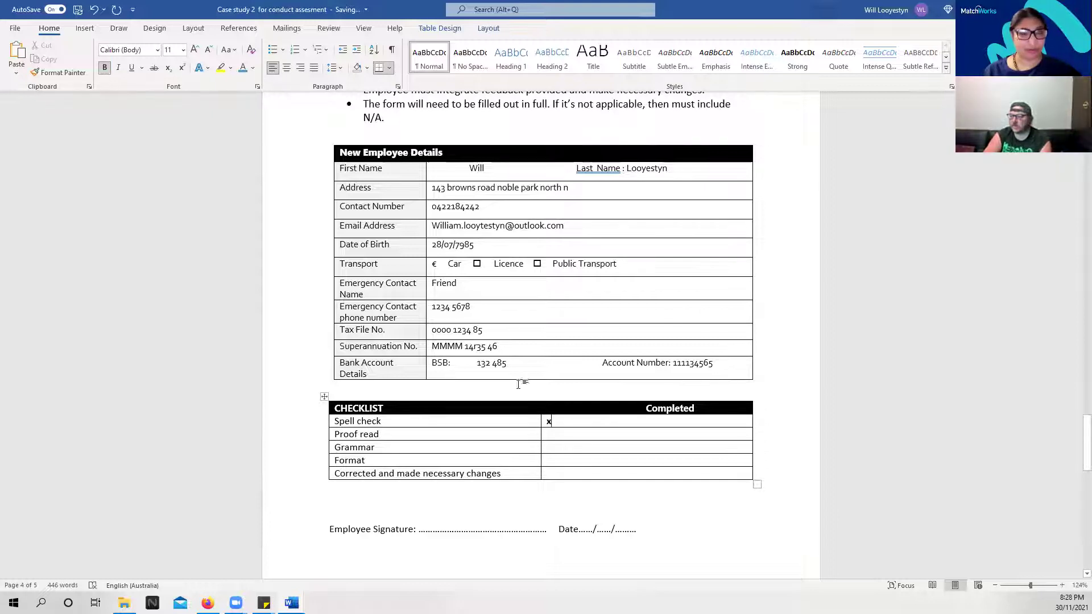
pyautogui.scroll(8, 436, 314)
pyautogui.scroll(-5, 439, 312)
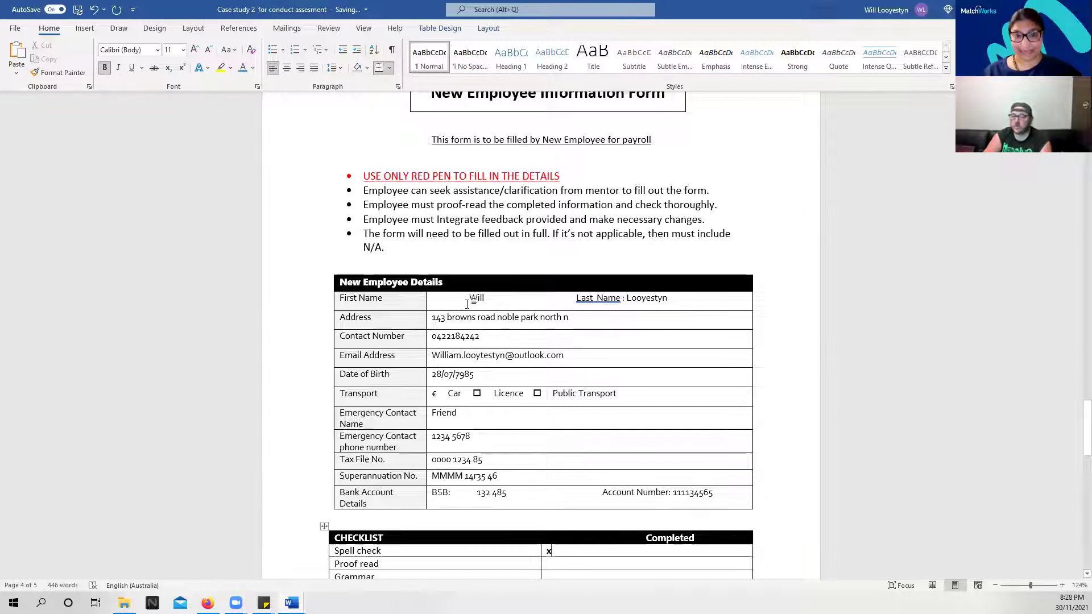
# Complete the shortened first name in the First Name cell to the full name
pyautogui.click(494, 298)
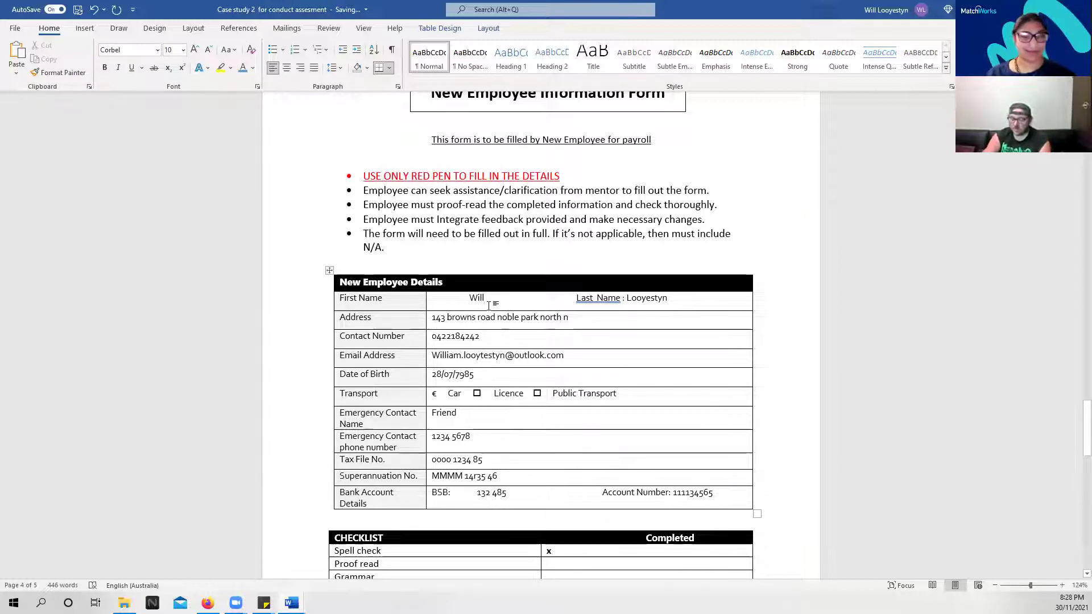
pyautogui.write('iam')
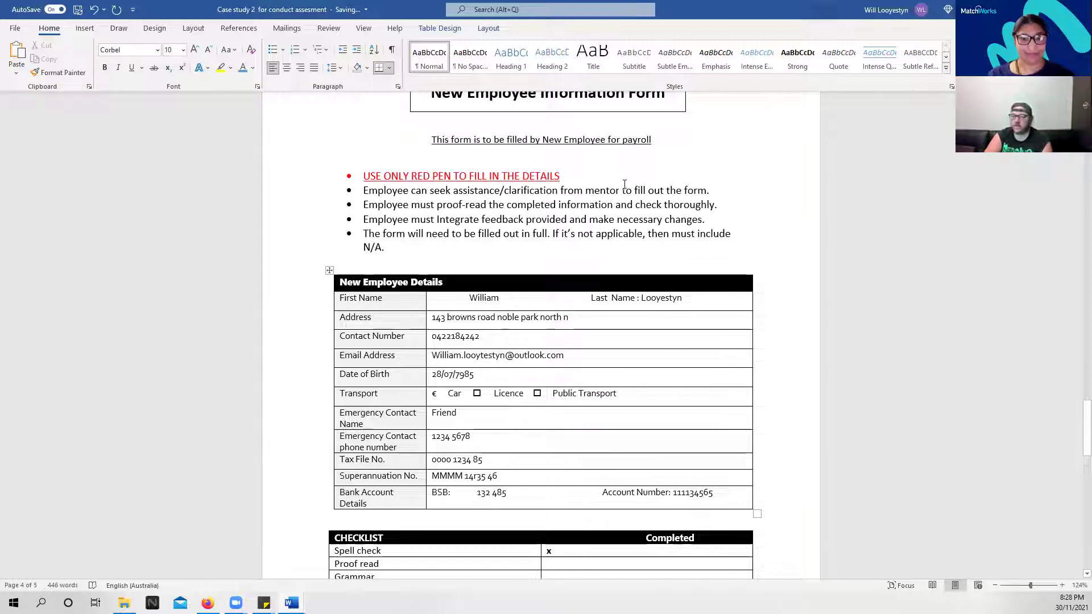
pyautogui.scroll(-2, 774, 377)
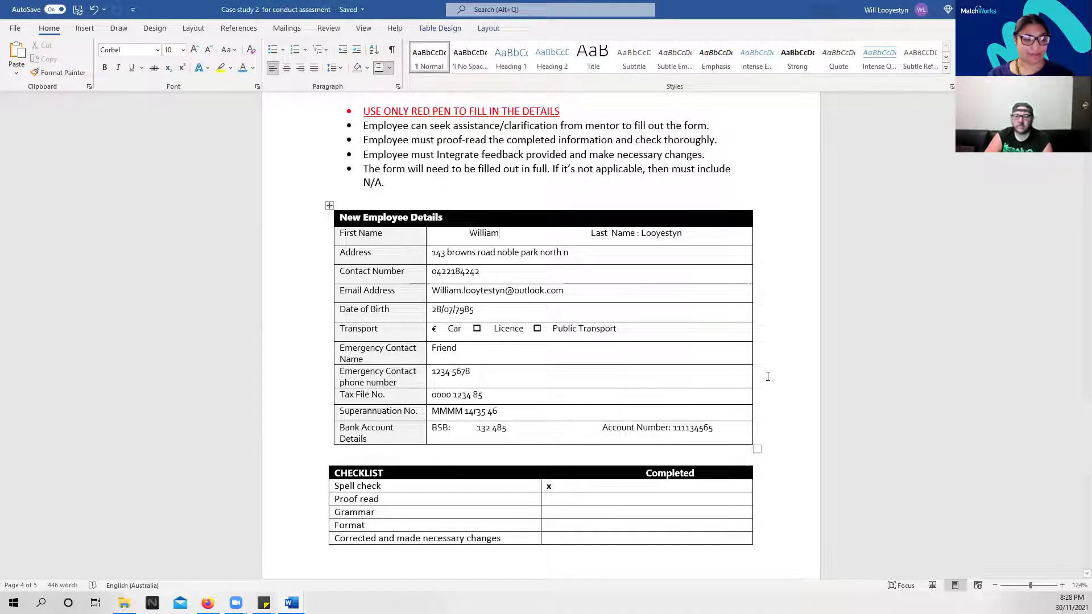
# Type an x in the Completed cells for Proof read, Grammar, Format and Corrected
pyautogui.click(554, 499)
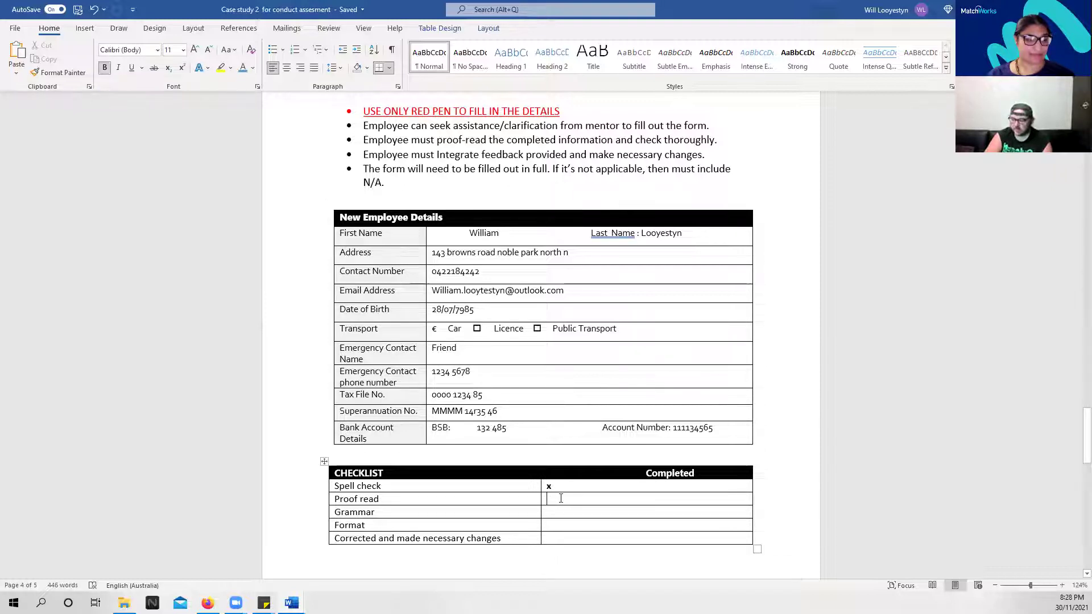
pyautogui.write('x')
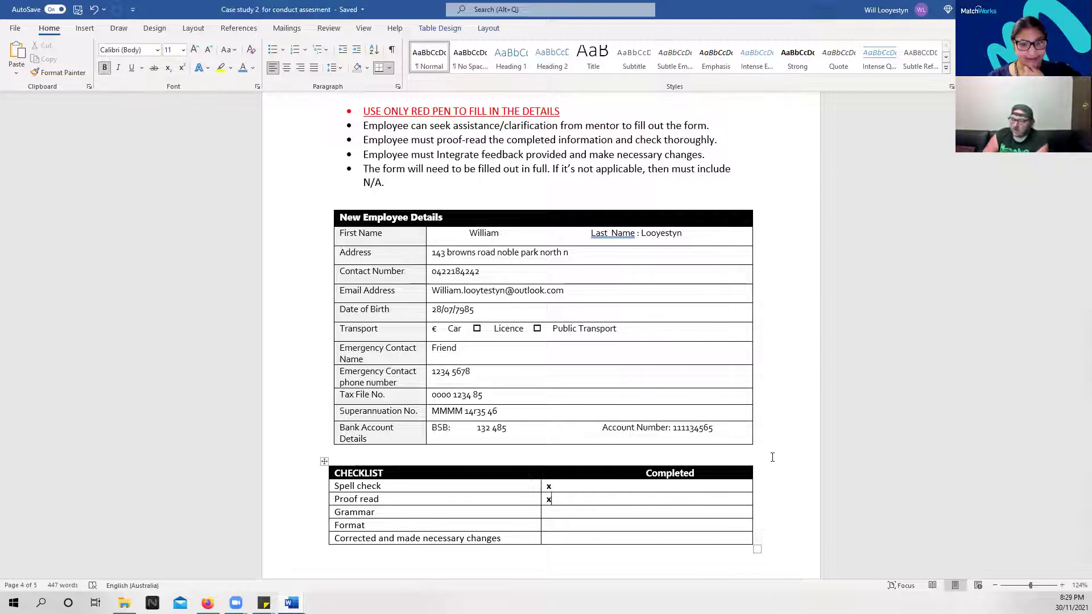
pyautogui.click(550, 512)
pyautogui.write('x')
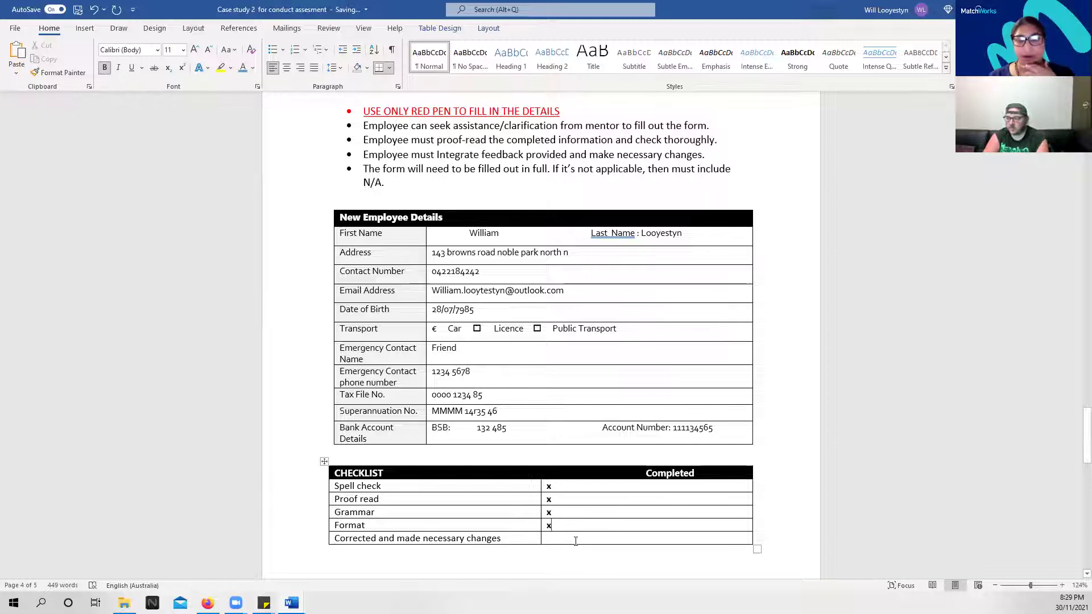
pyautogui.write('x')
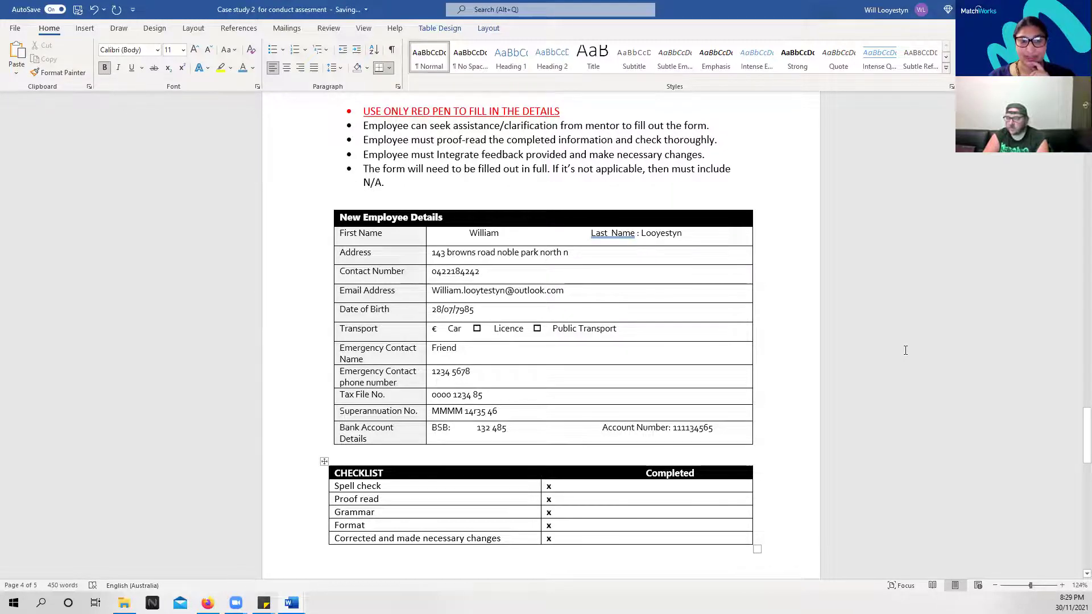
pyautogui.scroll(-5, 906, 351)
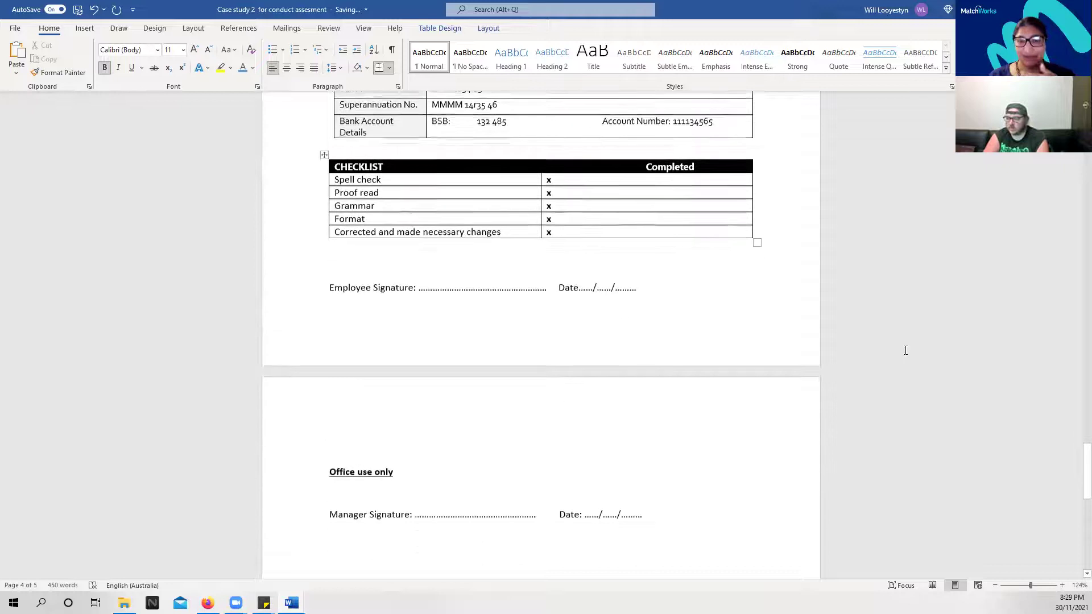
pyautogui.scroll(-5, 904, 350)
pyautogui.scroll(4, 880, 333)
pyautogui.scroll(15, 879, 331)
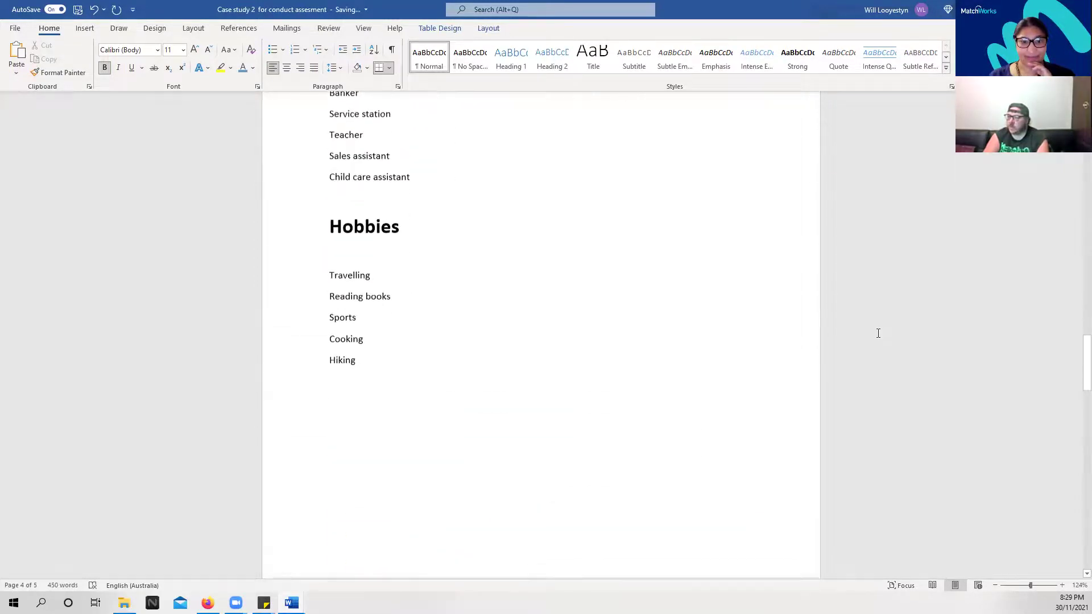
pyautogui.scroll(-10, 878, 333)
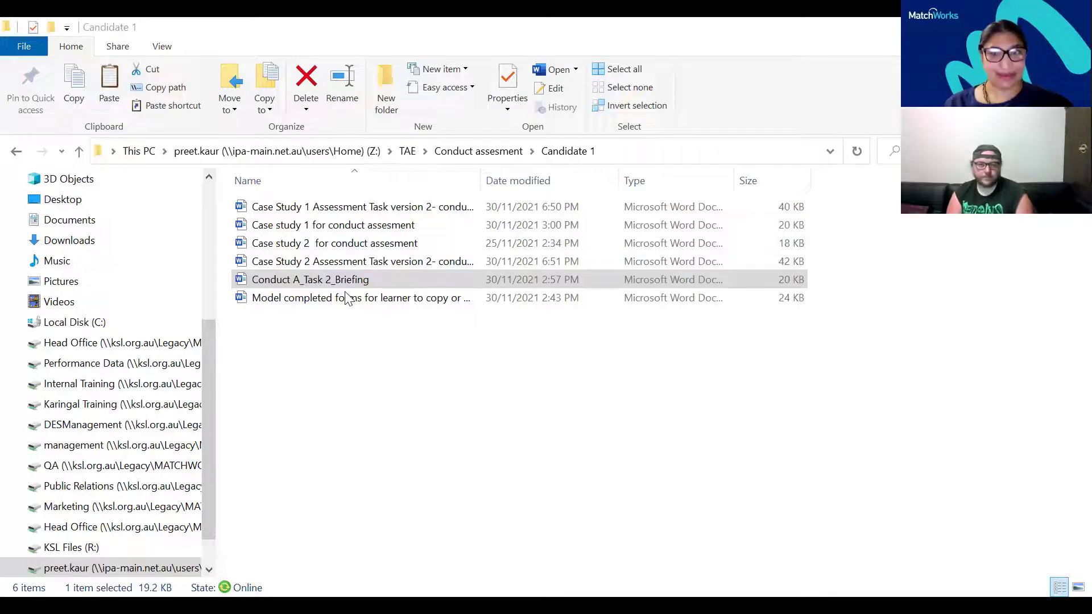
# Select the completed Case study 2 document in the Candidate 1 folder
pyautogui.click(349, 298)
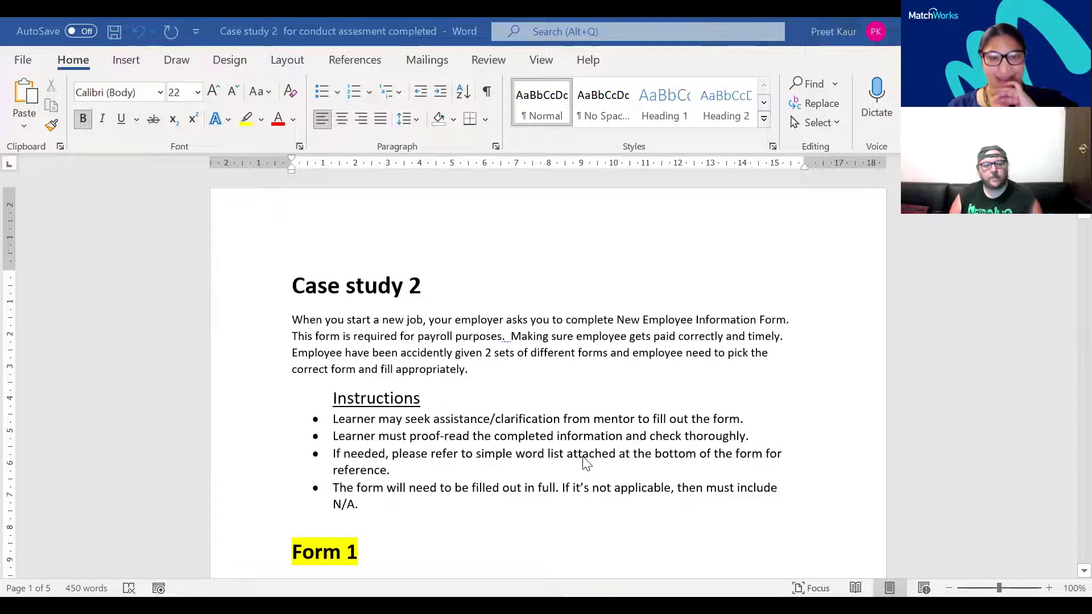
# Scroll down past Form 1 to the New Employee Information Form on page 4
pyautogui.scroll(-1, 586, 463)
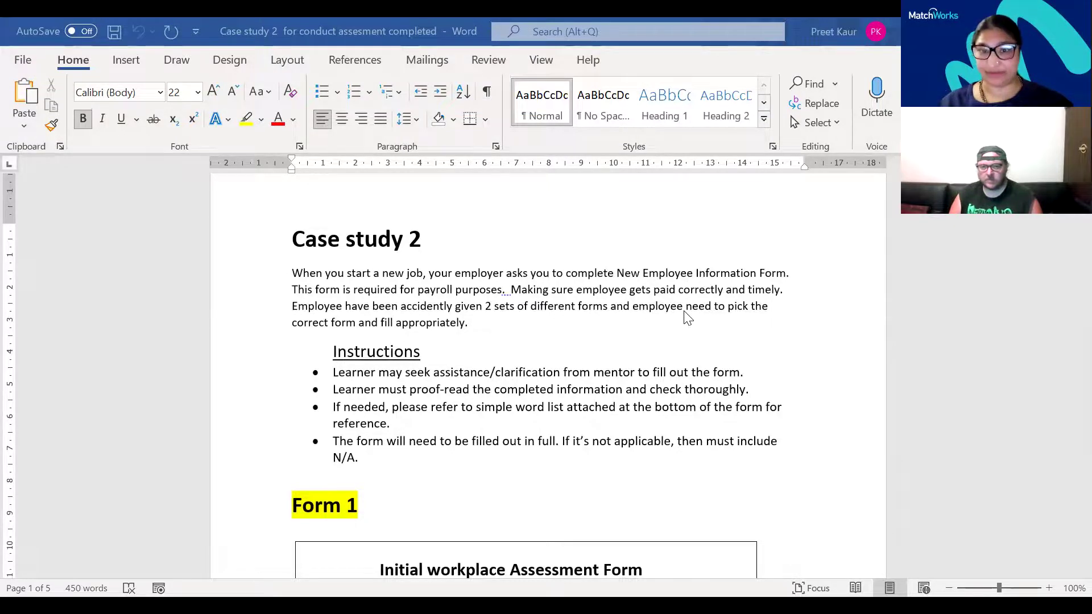
pyautogui.scroll(-15, 687, 317)
pyautogui.scroll(-20, 687, 317)
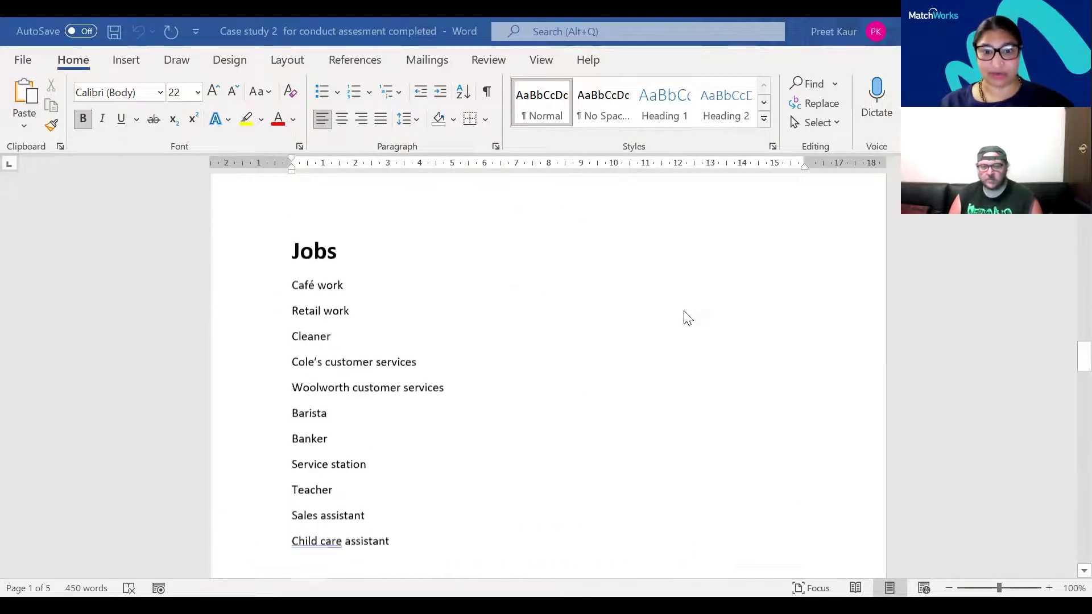
pyautogui.scroll(-7, 688, 318)
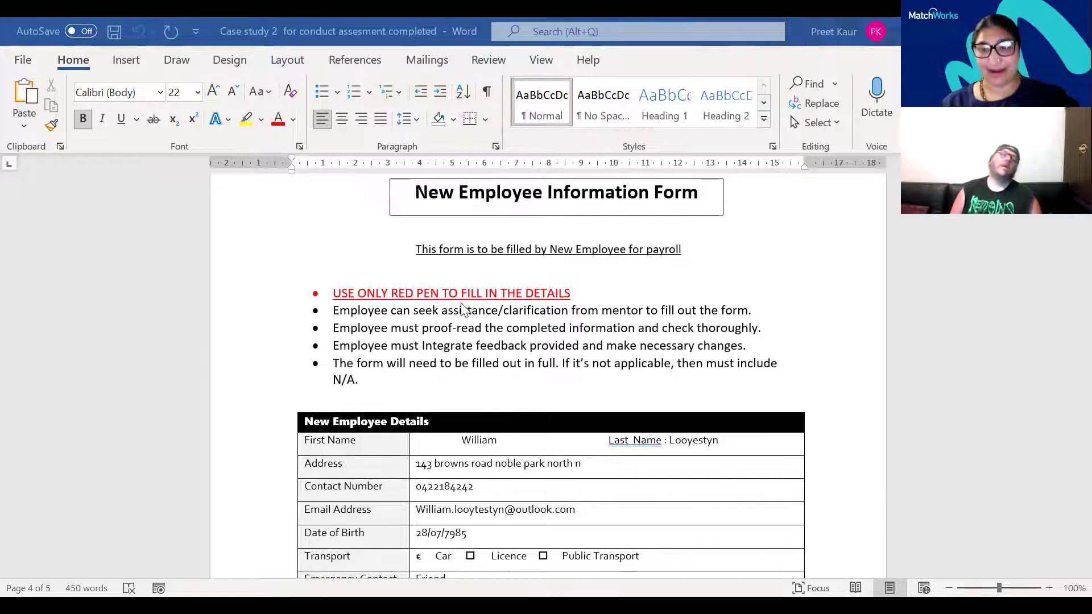
pyautogui.scroll(-2, 461, 310)
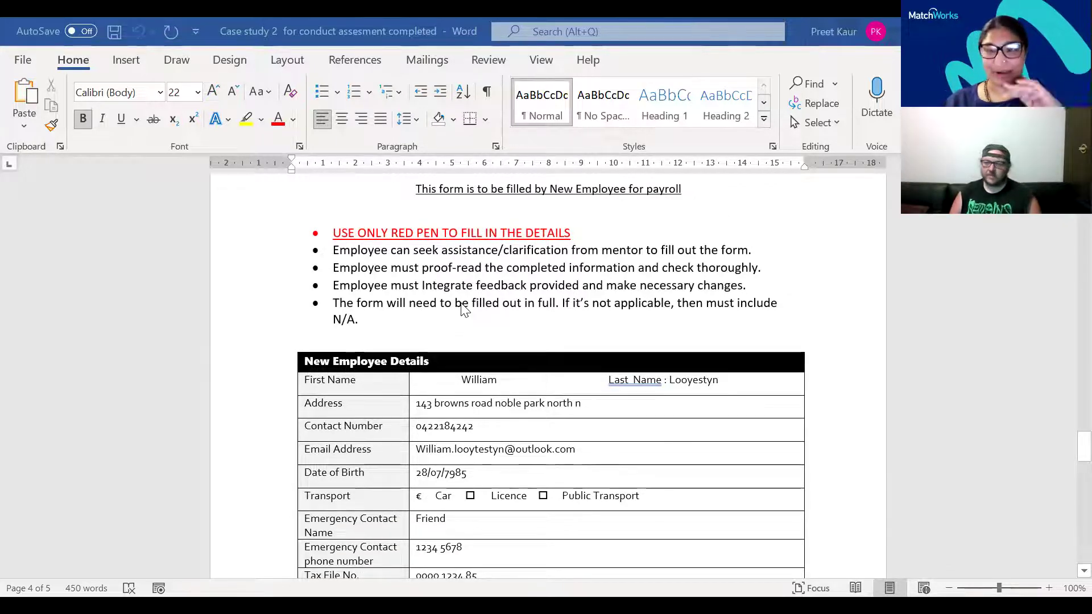
pyautogui.scroll(-4, 462, 310)
pyautogui.scroll(3, 462, 310)
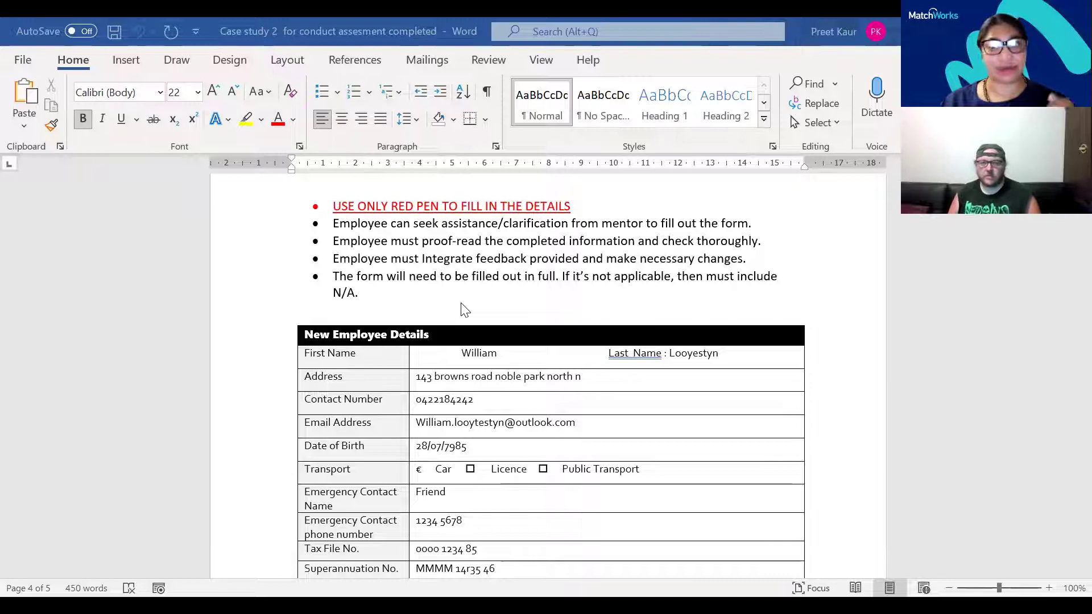
pyautogui.scroll(-1, 465, 310)
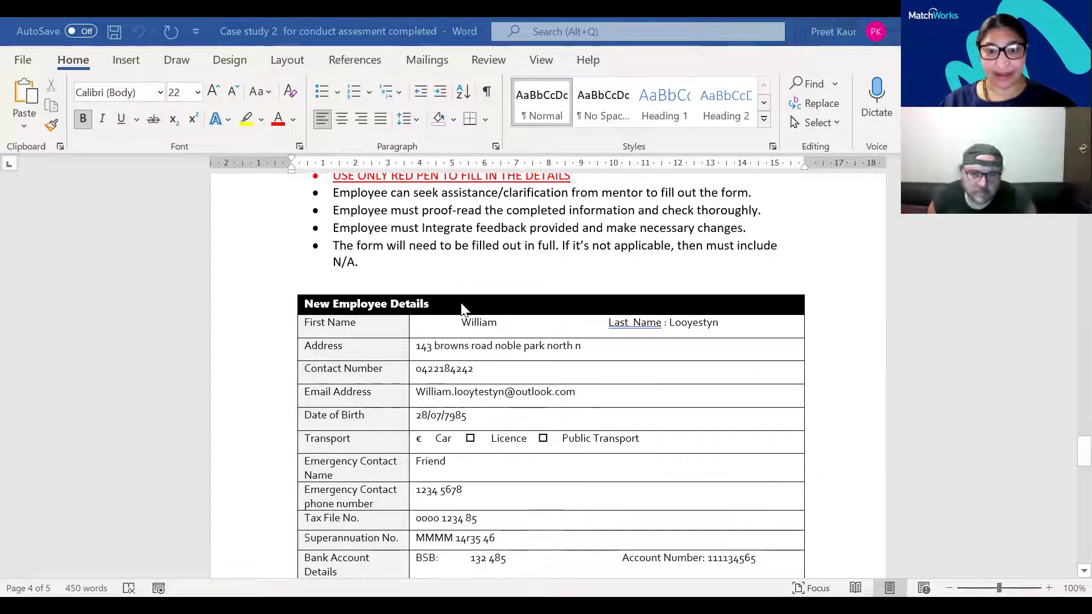
pyautogui.scroll(-1, 554, 444)
pyautogui.scroll(2, 555, 444)
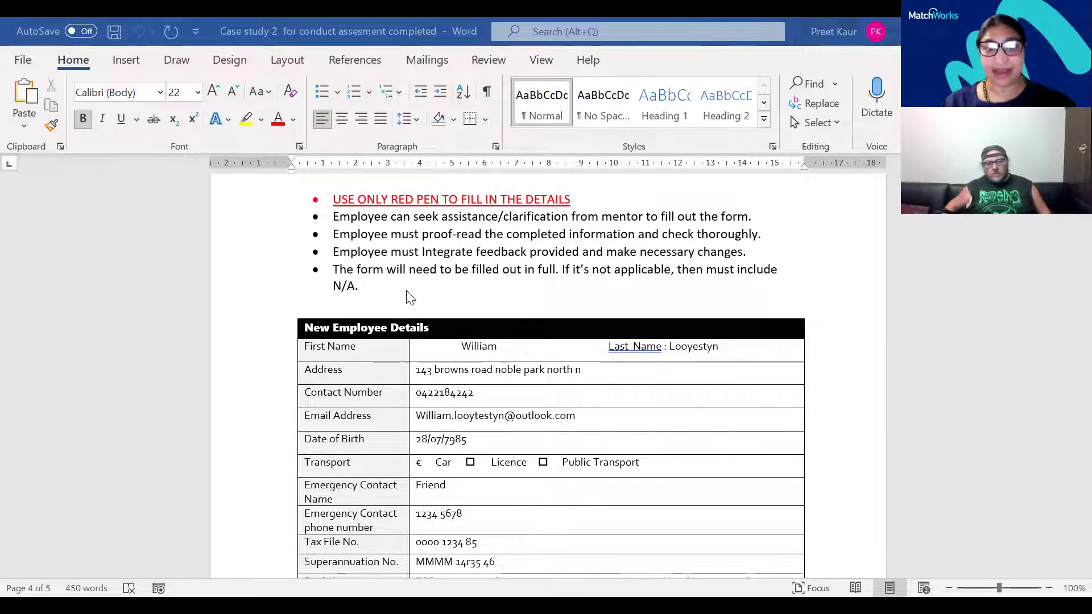
pyautogui.scroll(-1, 542, 401)
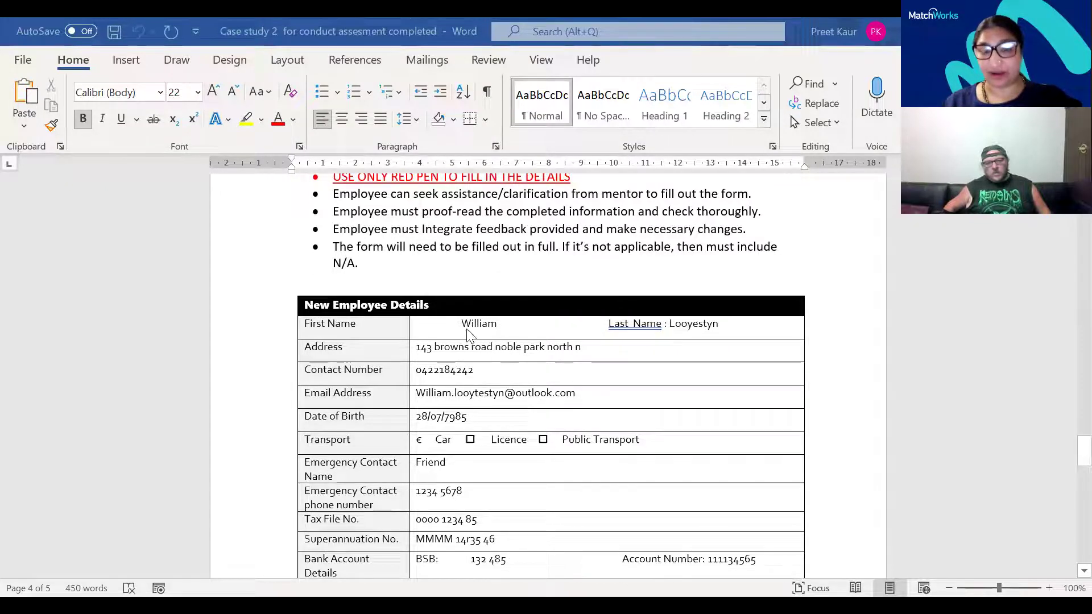
pyautogui.scroll(-3, 485, 486)
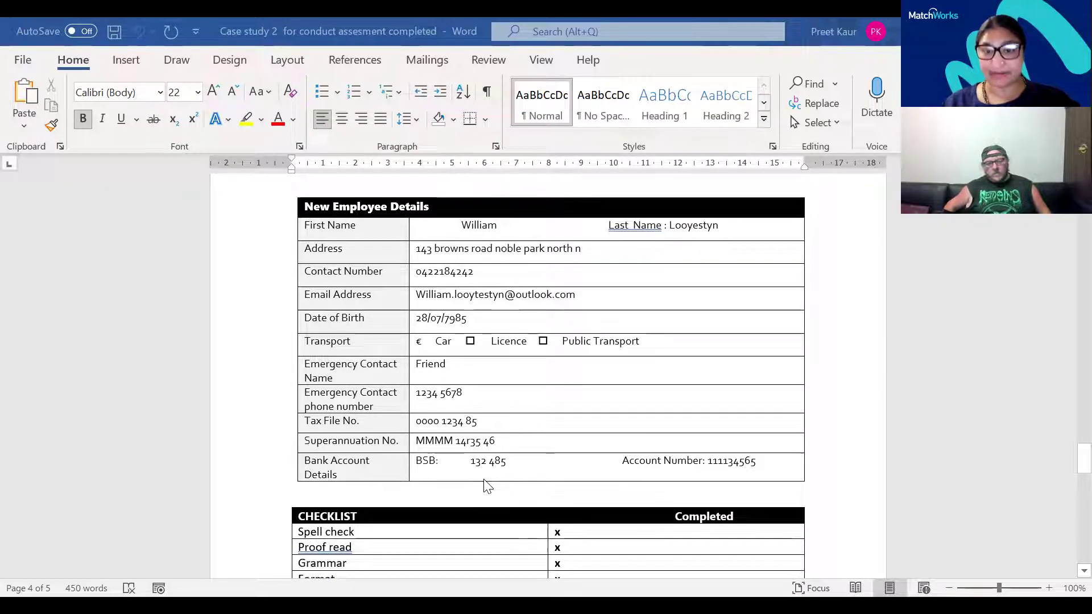
pyautogui.scroll(-3, 485, 487)
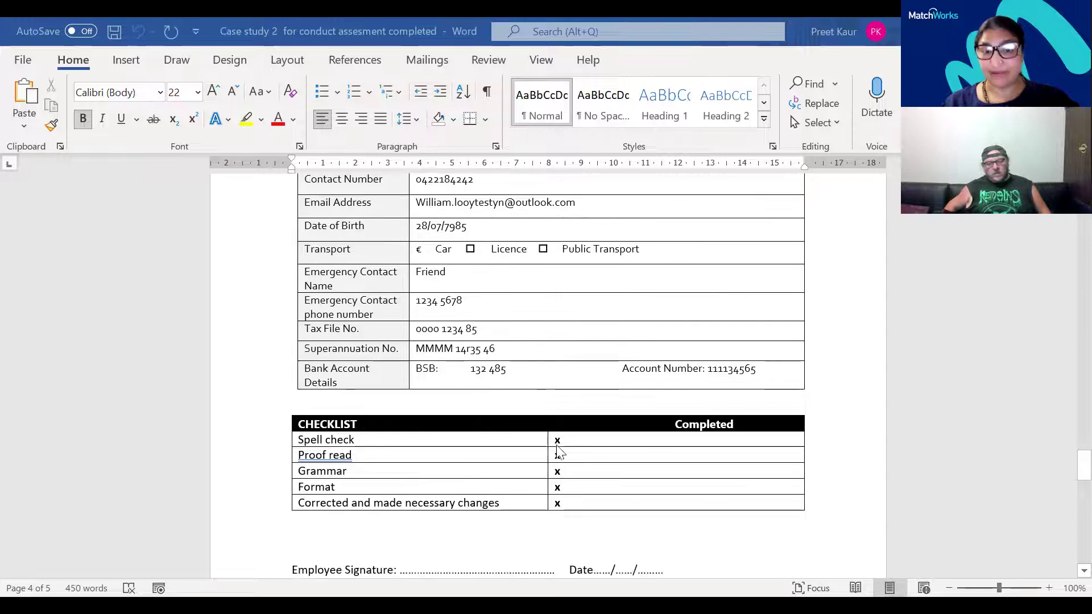
pyautogui.scroll(-2, 573, 532)
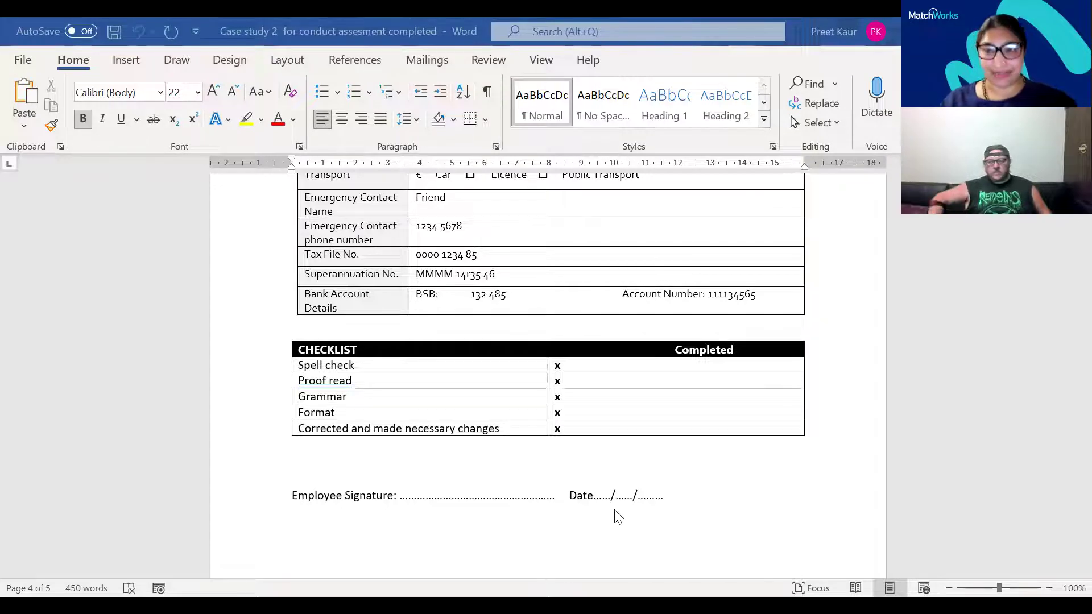
pyautogui.scroll(1, 619, 517)
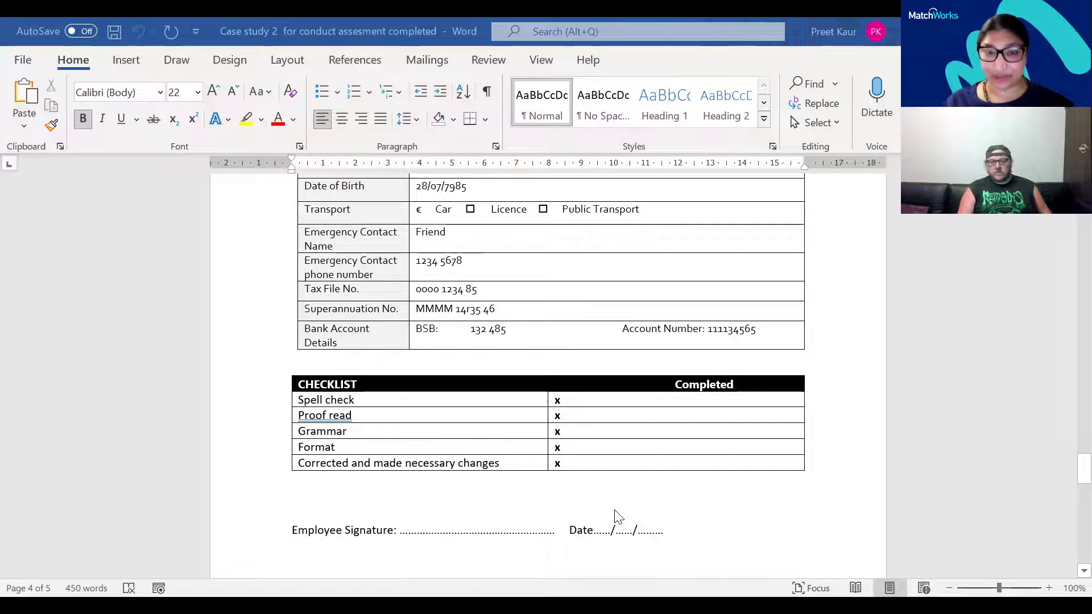
pyautogui.scroll(3, 619, 517)
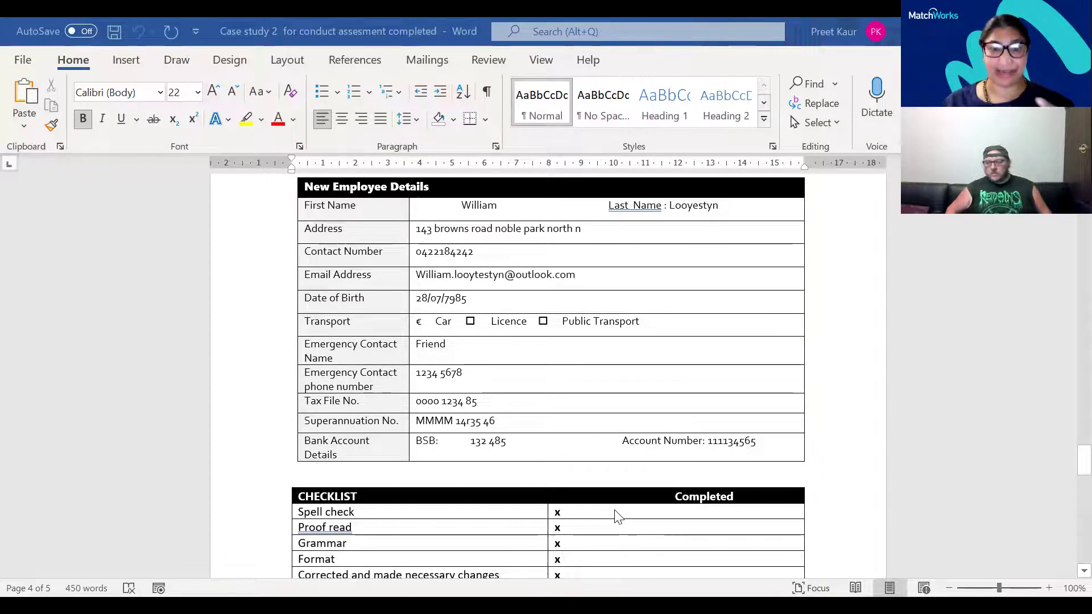
pyautogui.scroll(2, 619, 516)
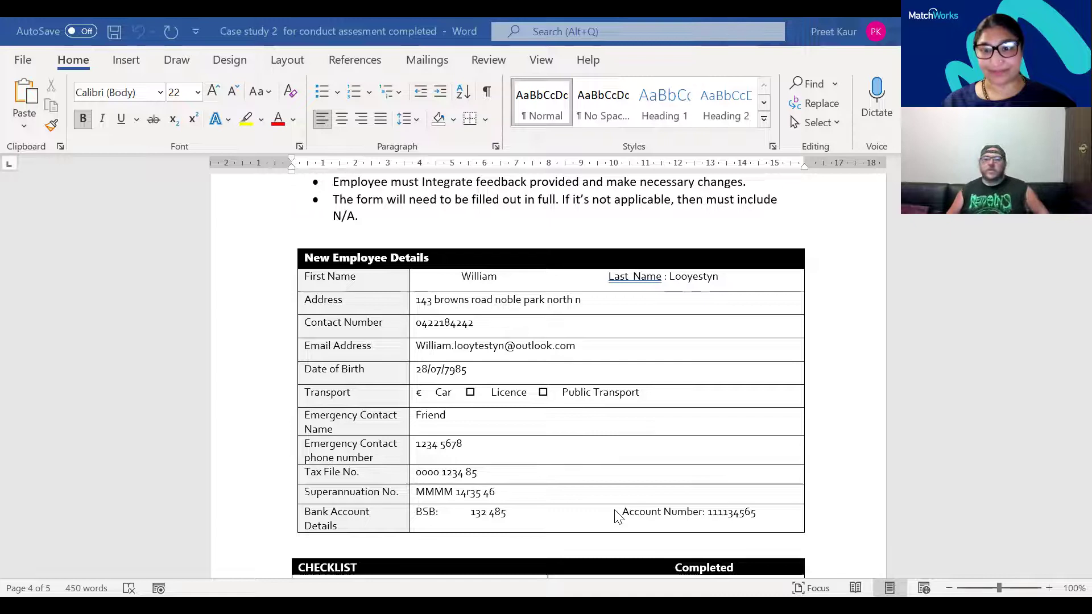
pyautogui.scroll(4, 616, 515)
pyautogui.scroll(-1, 538, 360)
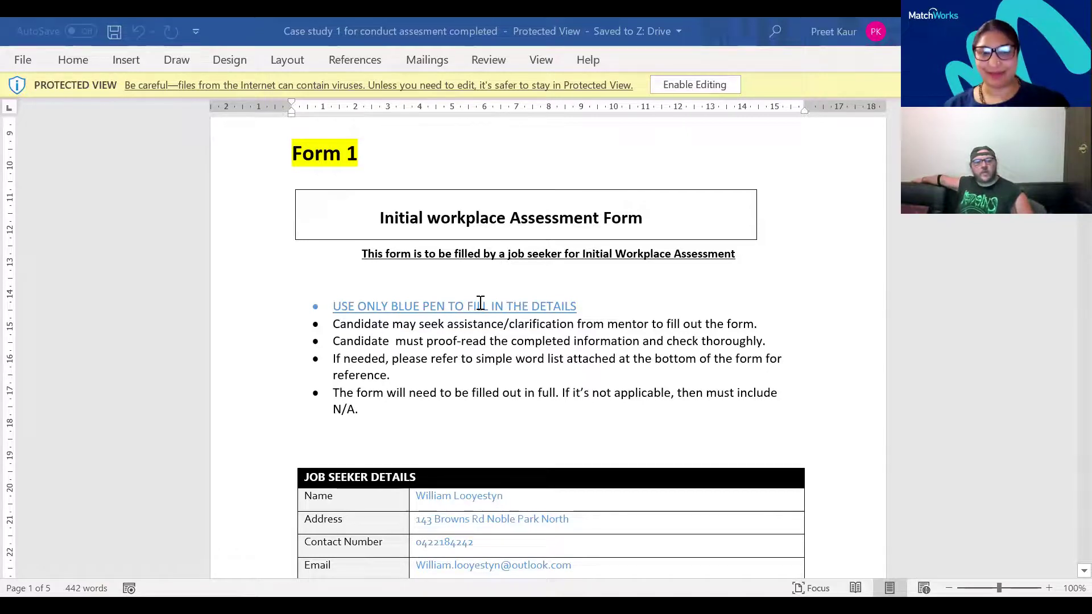
pyautogui.scroll(5, 481, 302)
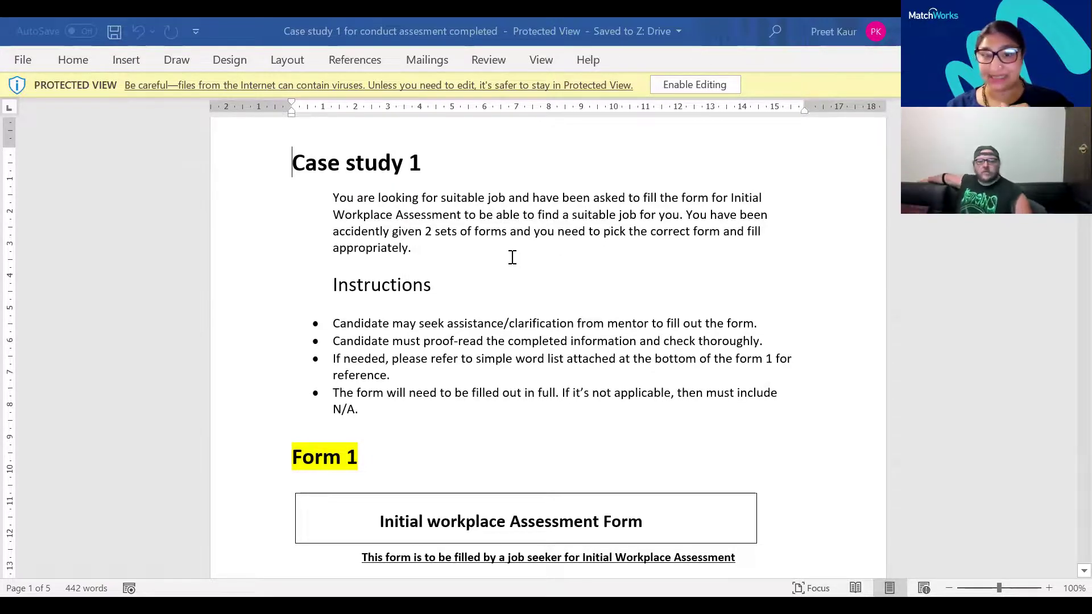
pyautogui.scroll(-5, 512, 259)
pyautogui.scroll(-1, 505, 264)
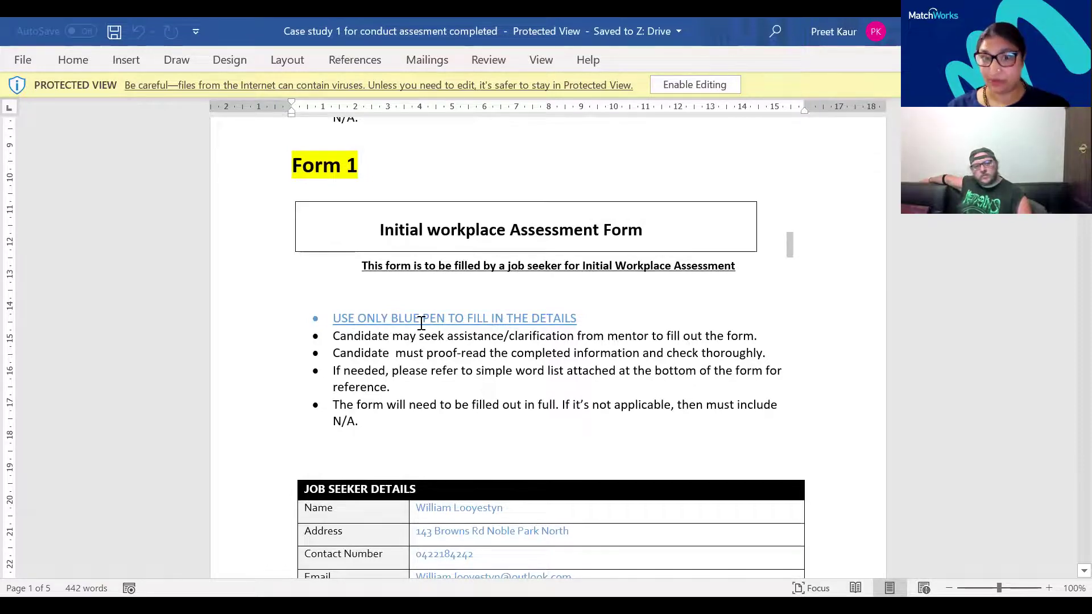
pyautogui.scroll(-1, 435, 353)
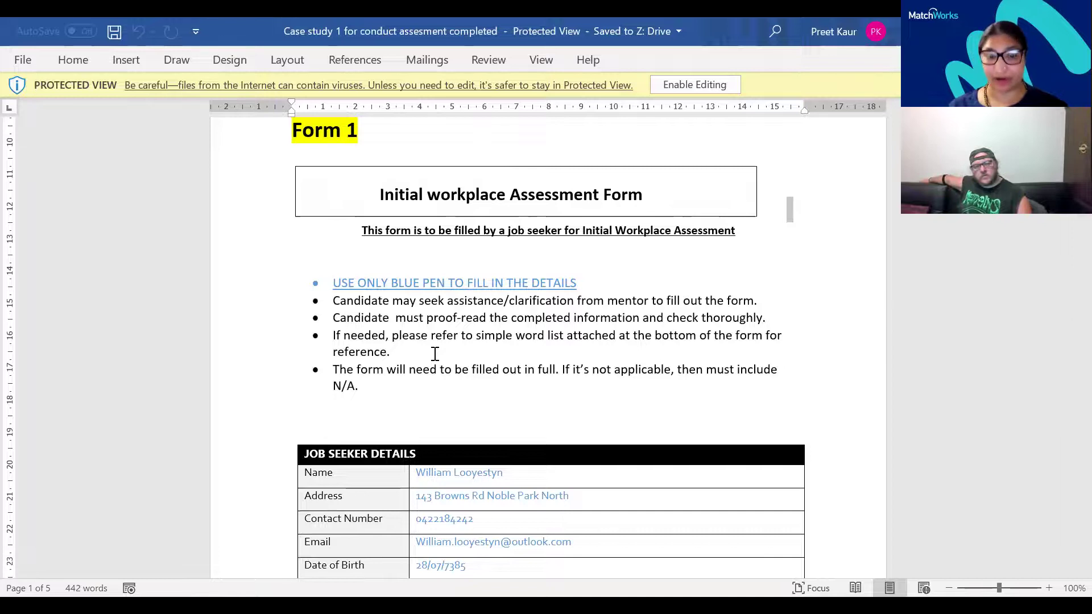
pyautogui.scroll(-7, 467, 345)
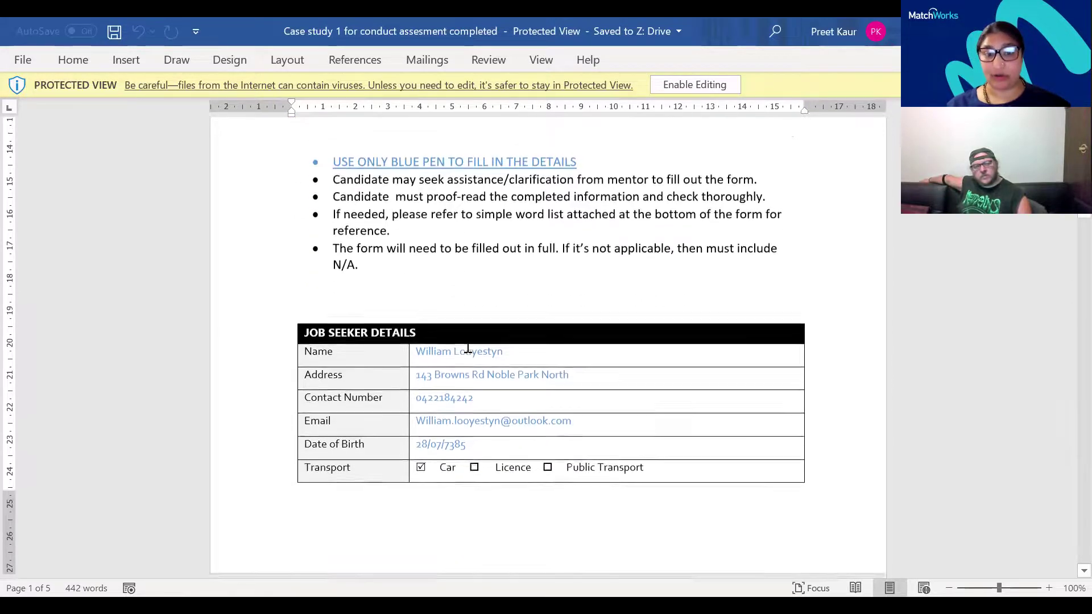
pyautogui.scroll(-8, 468, 346)
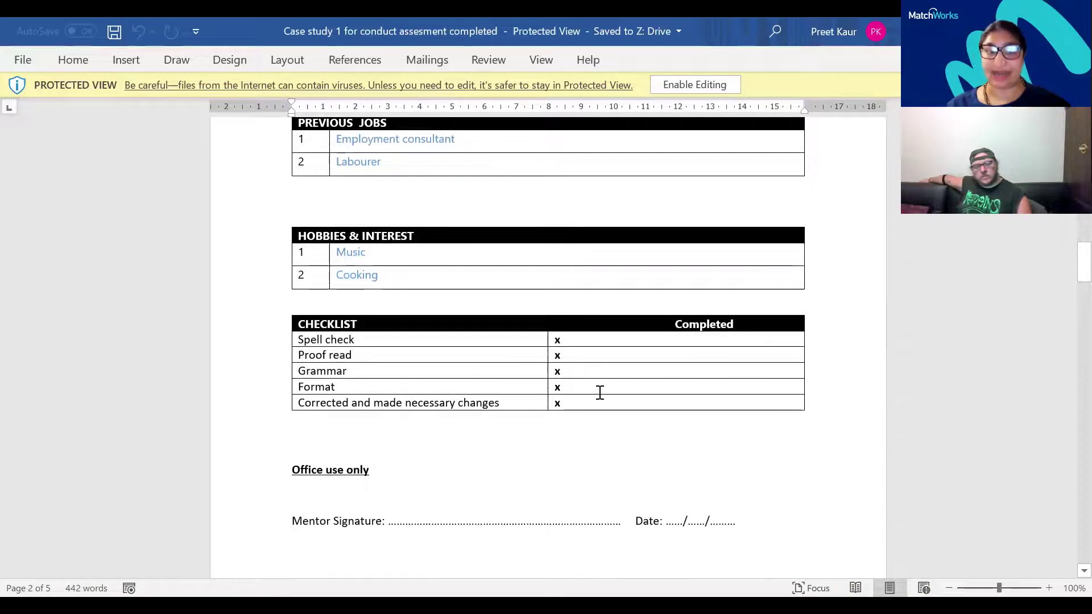
pyautogui.scroll(1, 578, 372)
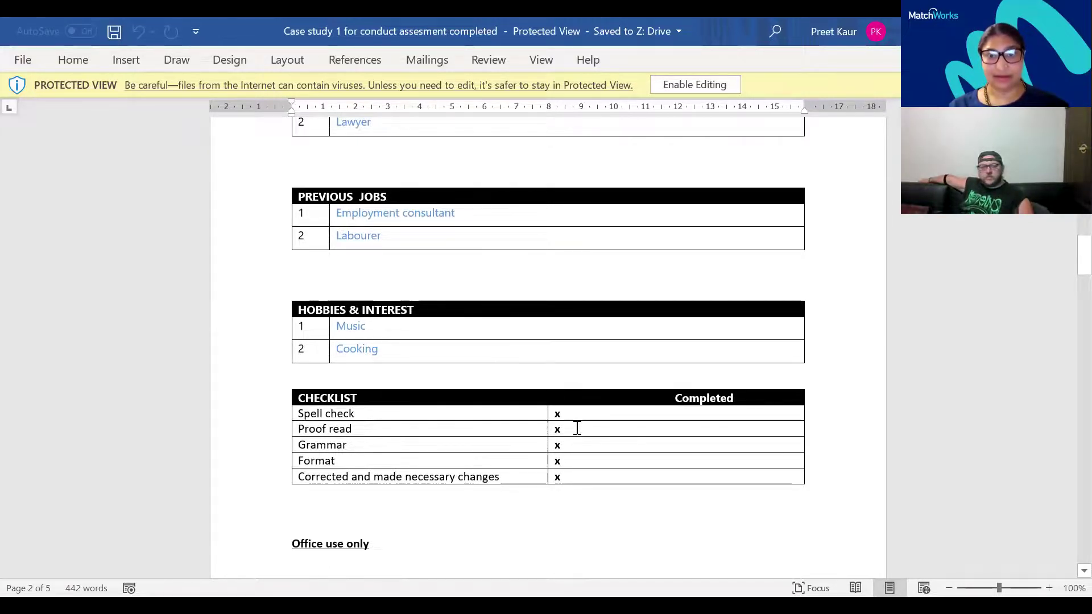
pyautogui.scroll(-6, 509, 370)
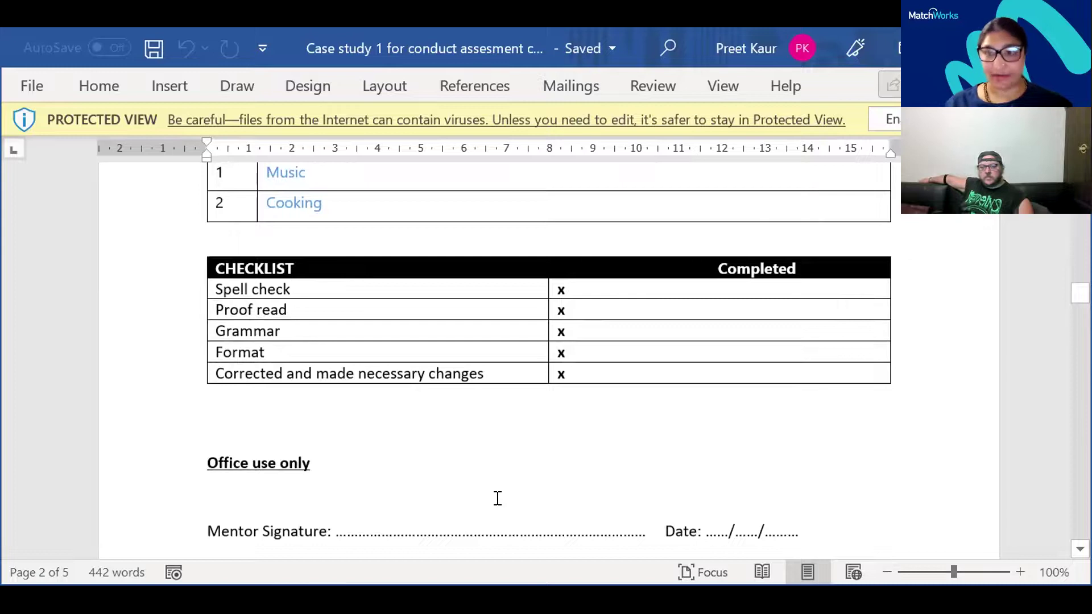
pyautogui.scroll(-2, 497, 499)
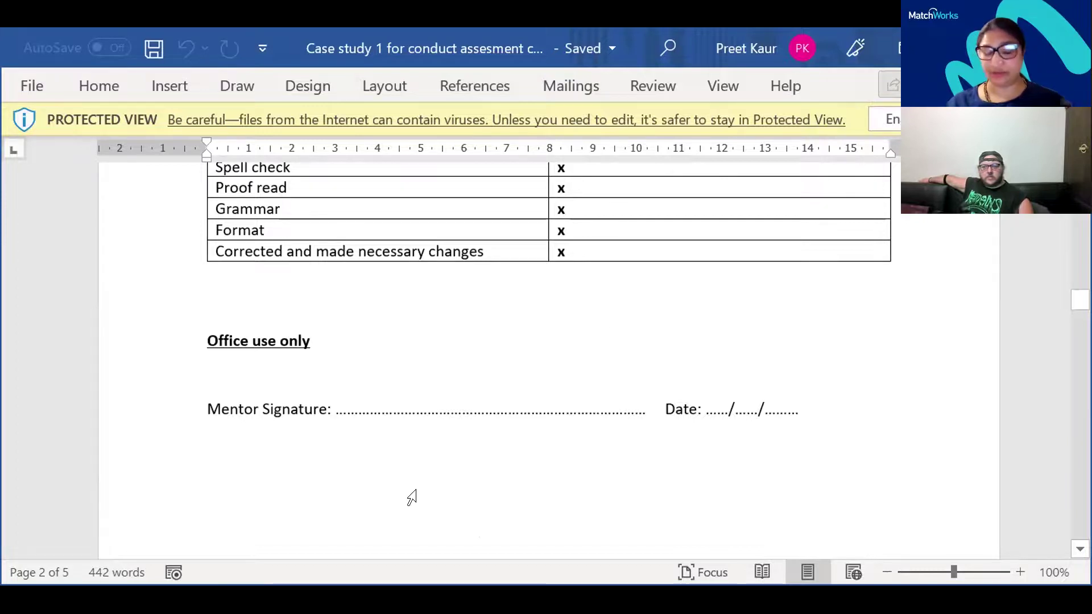
pyautogui.scroll(15, 421, 487)
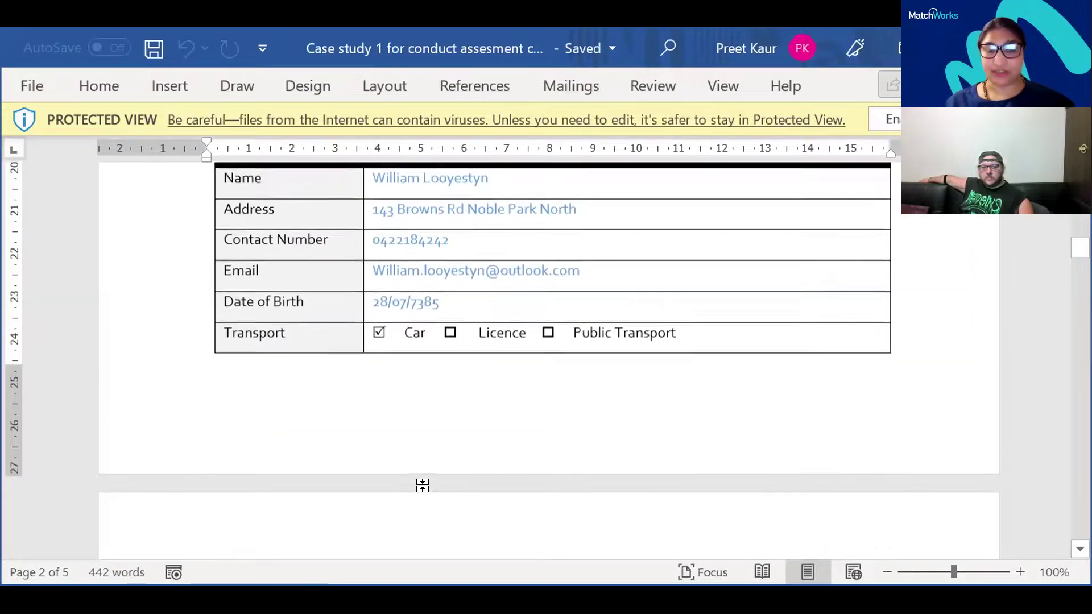
pyautogui.scroll(4, 424, 485)
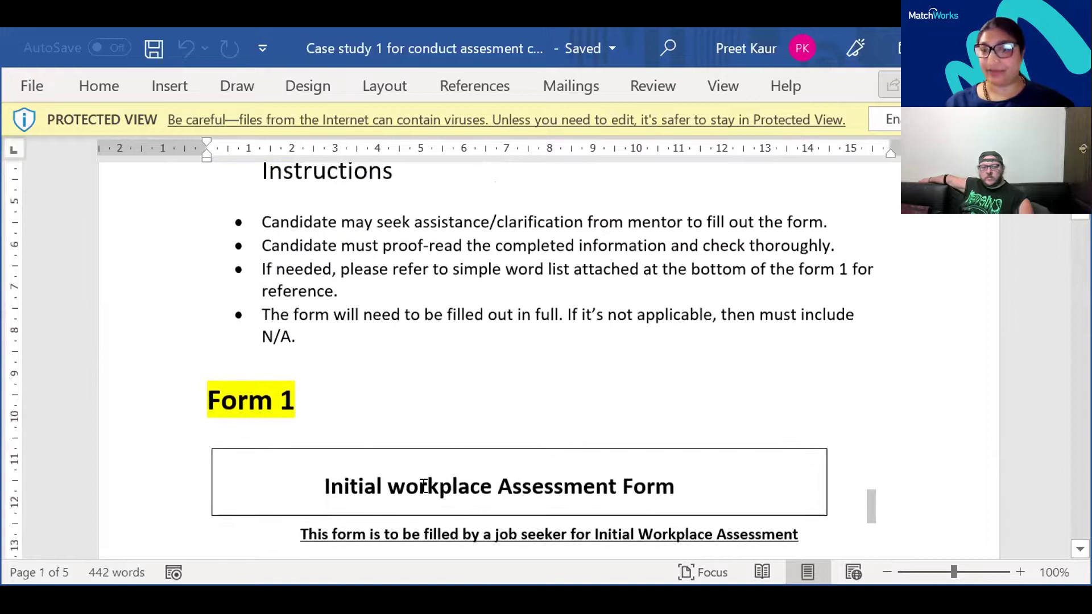